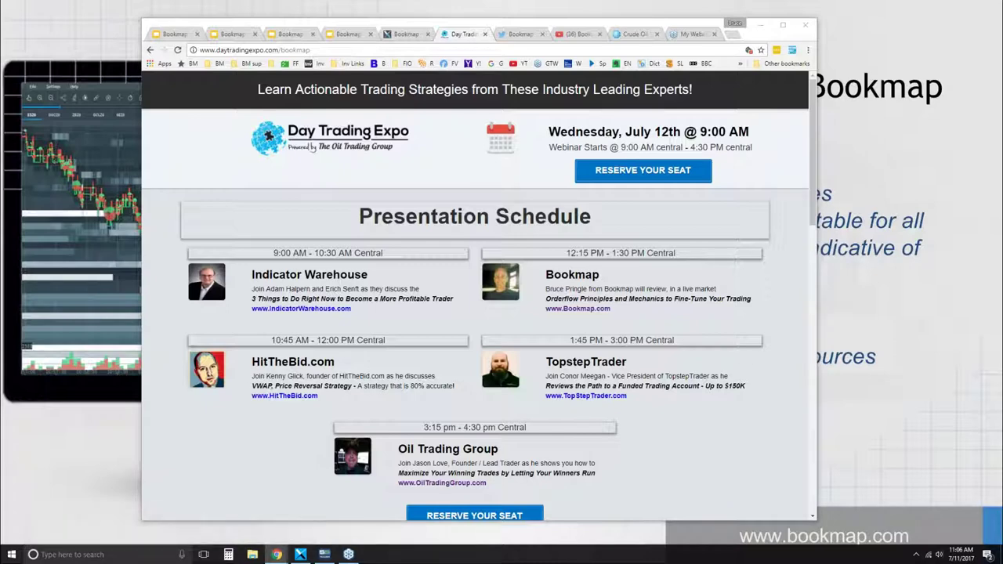
# - Examine Bookmap's recent tweets on its Twitter page, including the Day Trading Expo bonus and the education course announcements
pyautogui.click(519, 36)
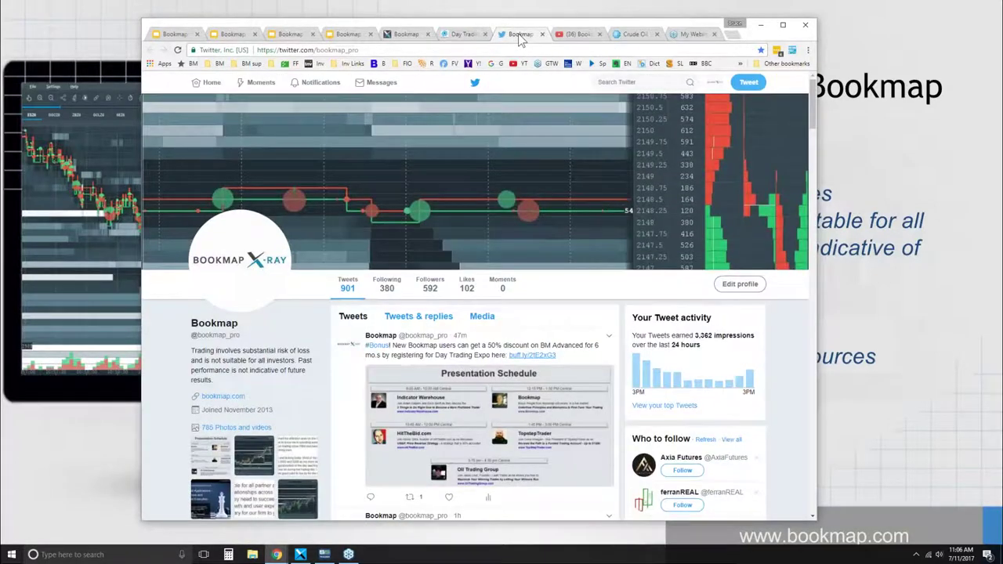
pyautogui.moveTo(518, 26); pyautogui.dragTo(522, 21)
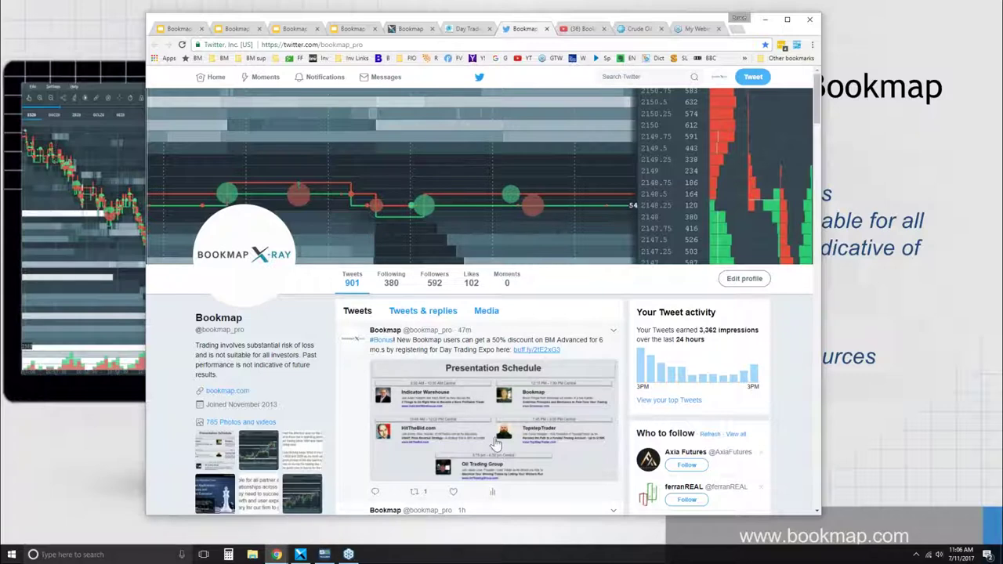
pyautogui.scroll(-1, 484, 382)
pyautogui.scroll(-3, 485, 382)
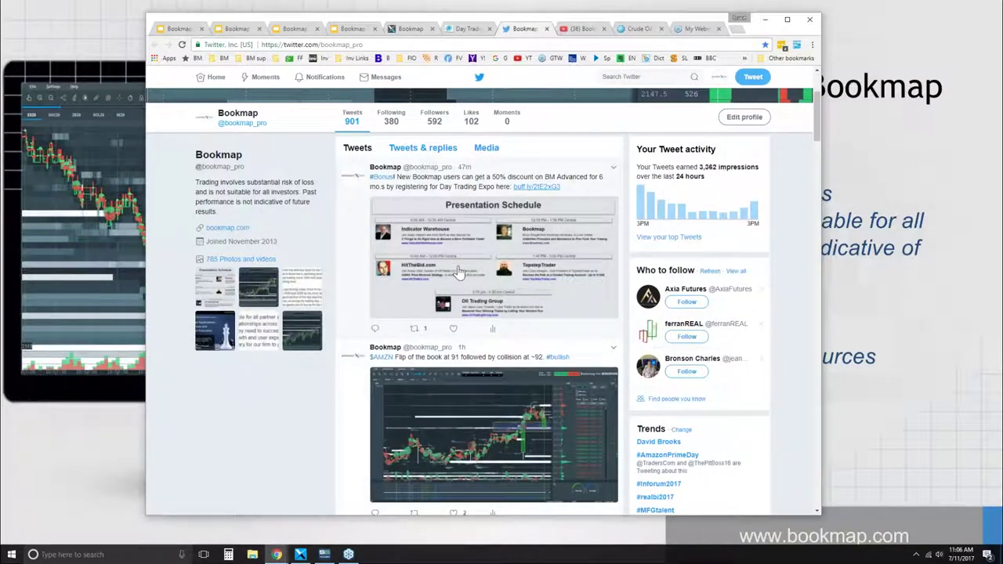
pyautogui.scroll(-2, 459, 276)
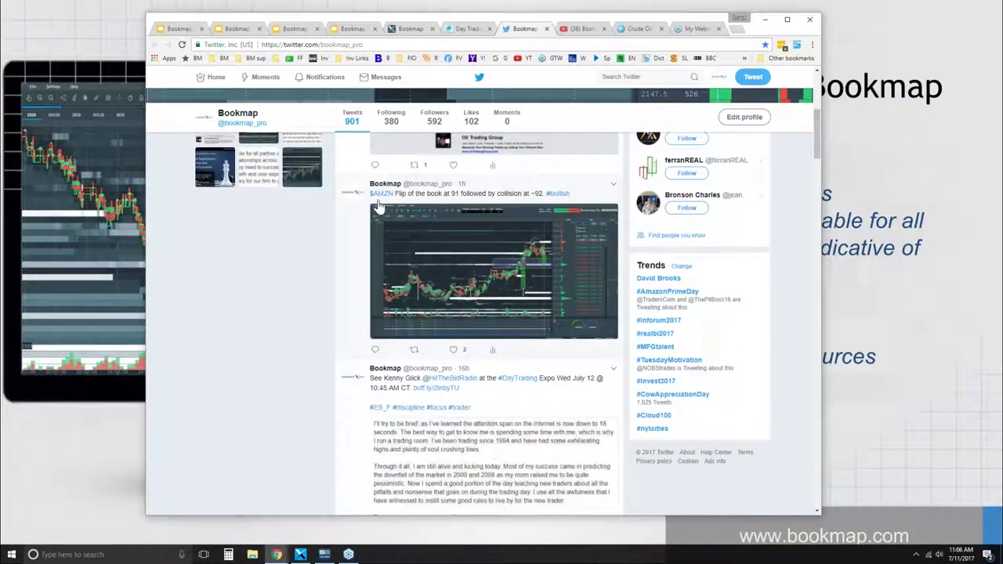
pyautogui.scroll(-1, 482, 296)
pyautogui.scroll(-5, 482, 296)
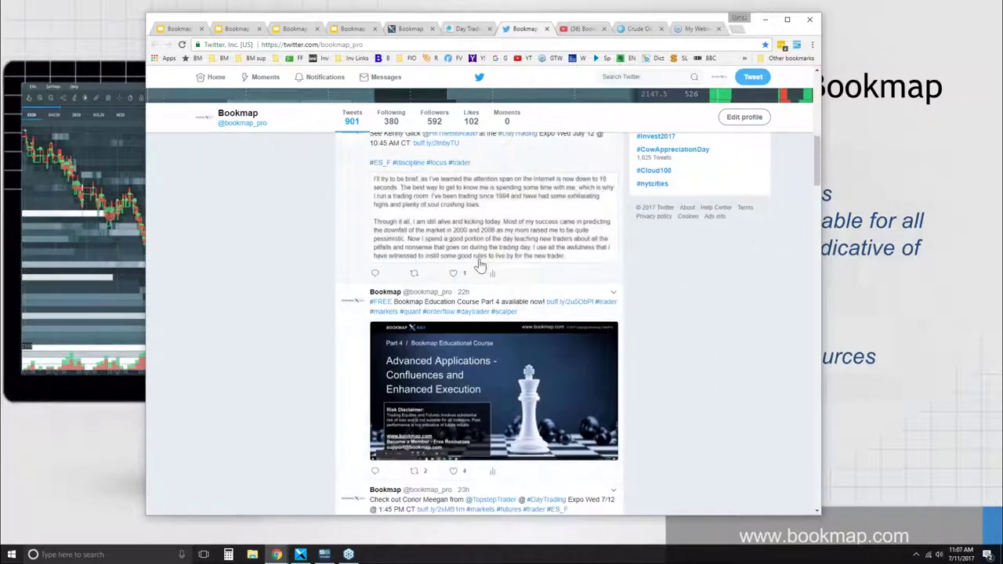
pyautogui.scroll(-2, 476, 261)
pyautogui.scroll(6, 476, 260)
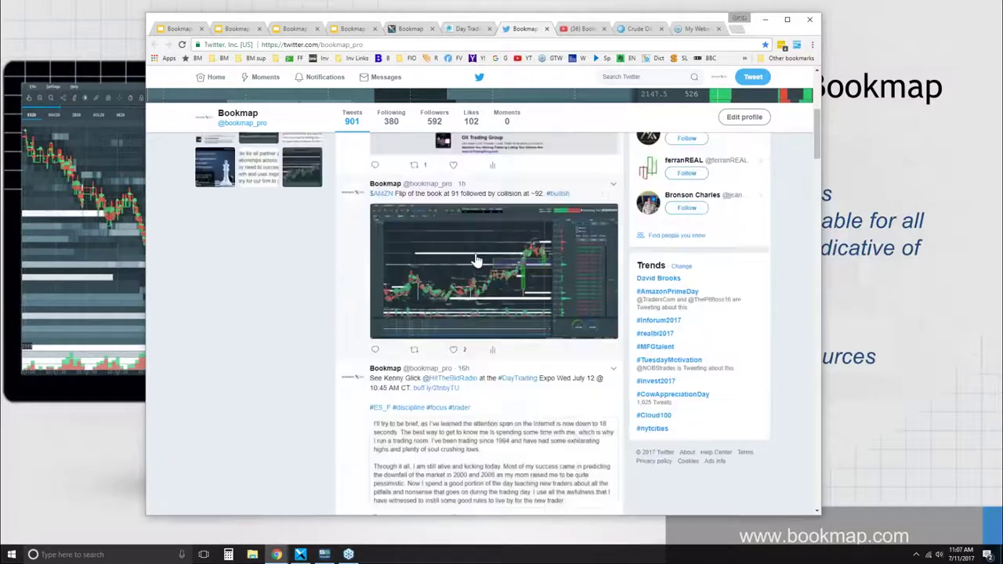
pyautogui.scroll(8, 476, 260)
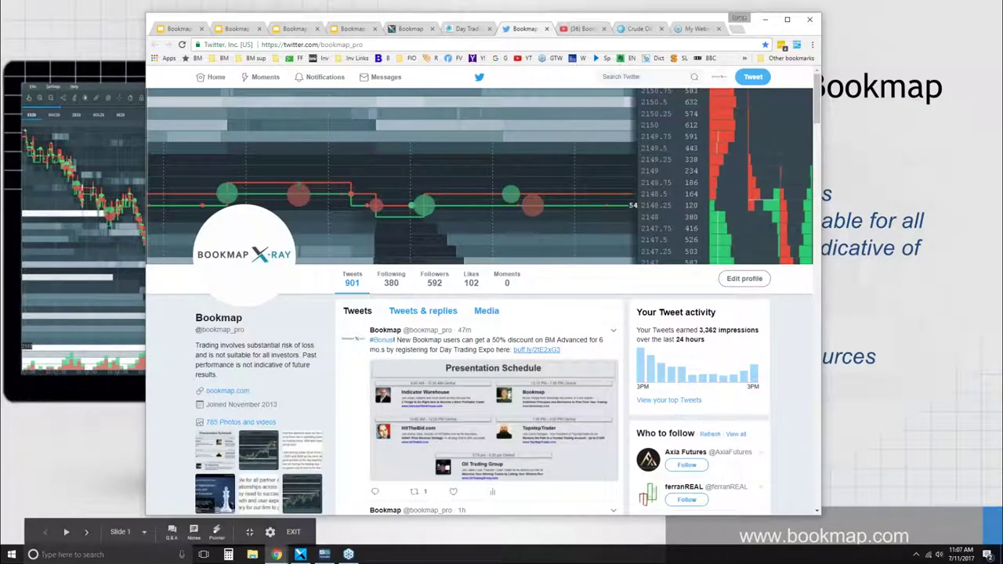
# - Browse the playlists on Bookmap's YouTube channel and open the Bookmap Education Course playlist
pyautogui.click(581, 29)
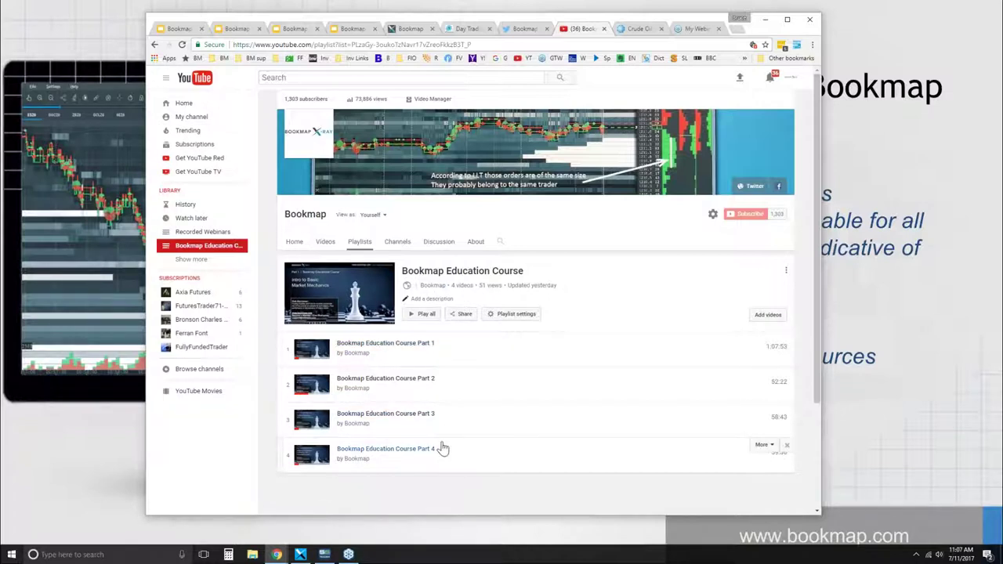
pyautogui.click(360, 243)
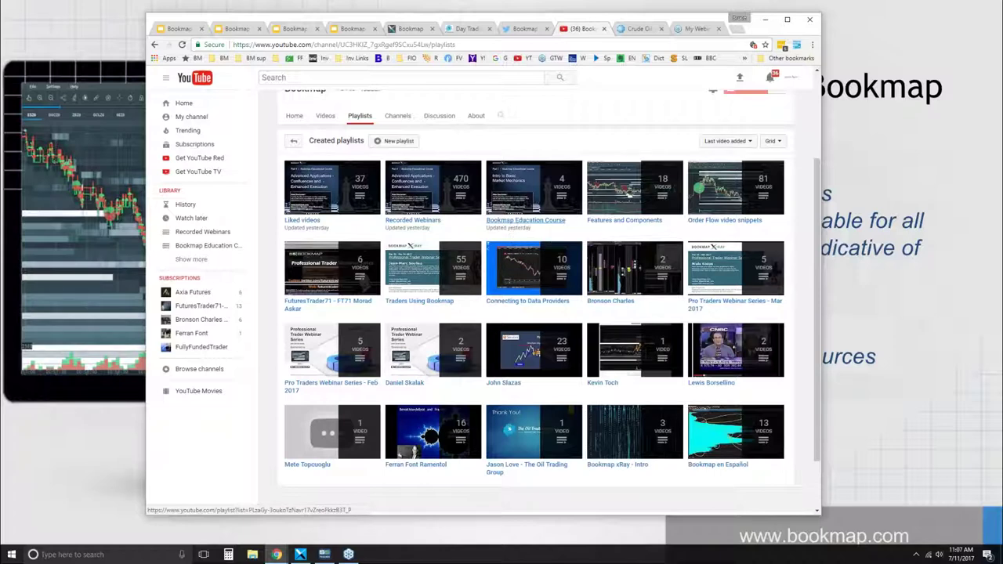
pyautogui.click(529, 221)
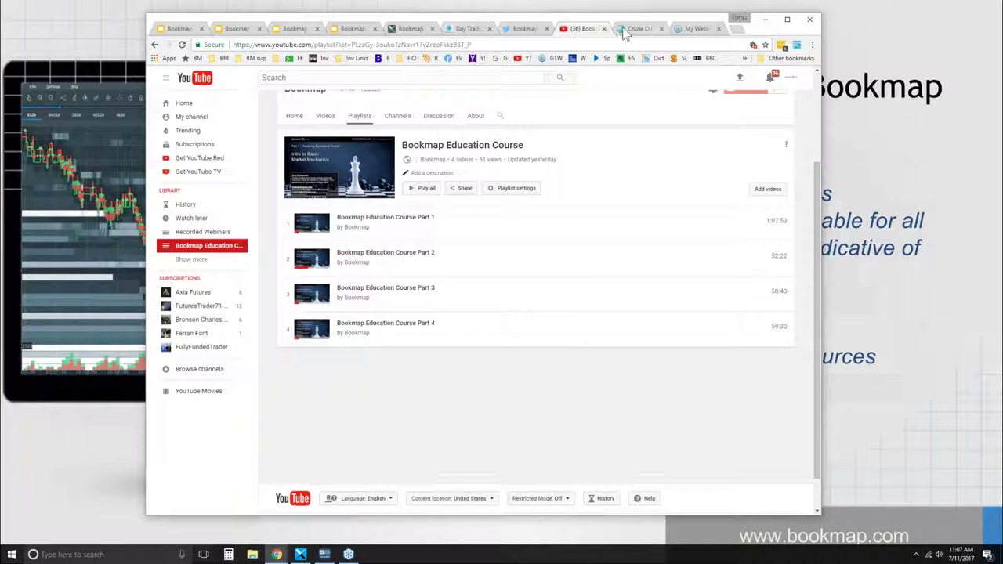
# - Close the webinars page and show the Day Trading Expo presentation schedule, repositioning the browser window
pyautogui.click(718, 29)
pyautogui.moveTo(463, 22); pyautogui.dragTo(493, 24)
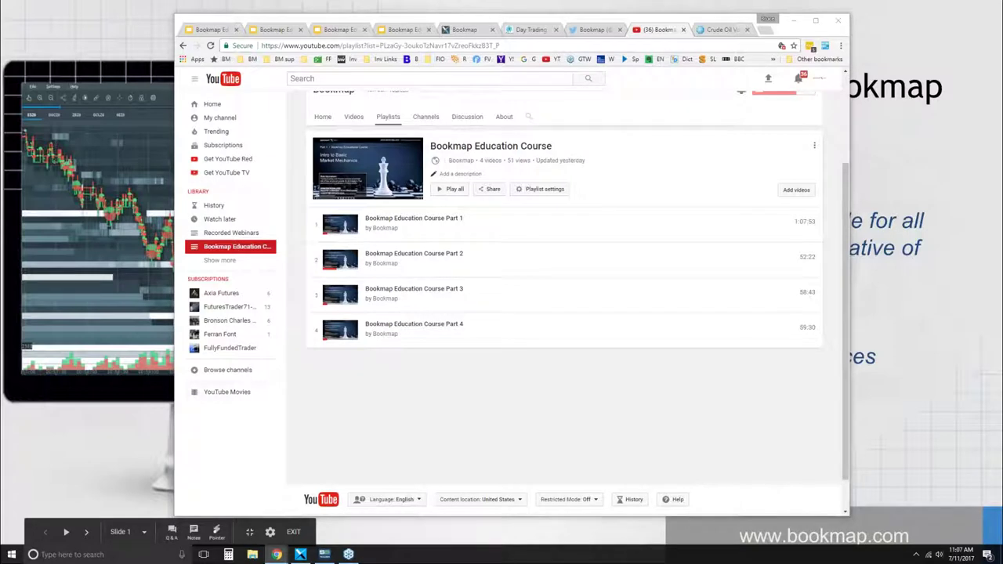
pyautogui.click(531, 31)
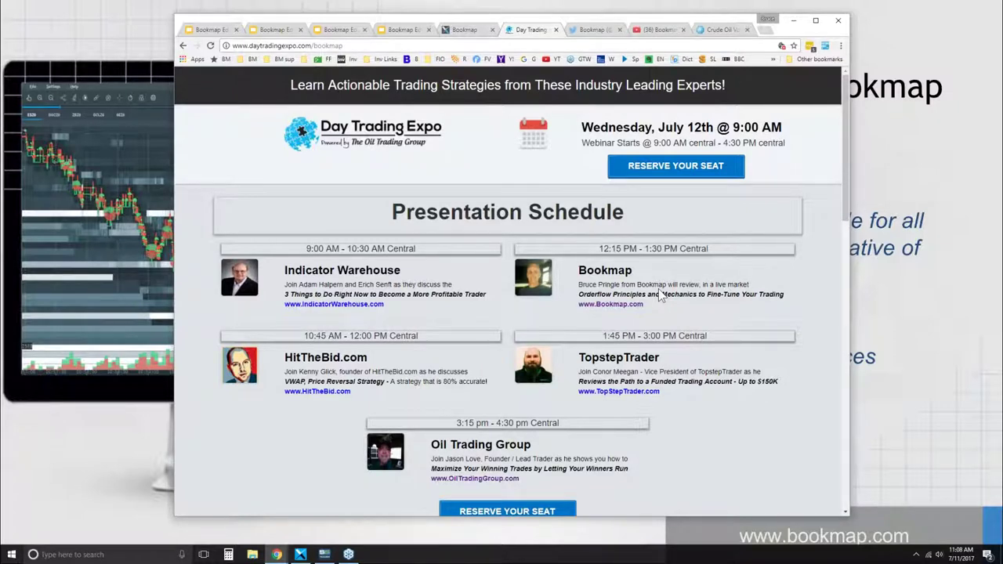
pyautogui.moveTo(420, 18); pyautogui.dragTo(425, 12)
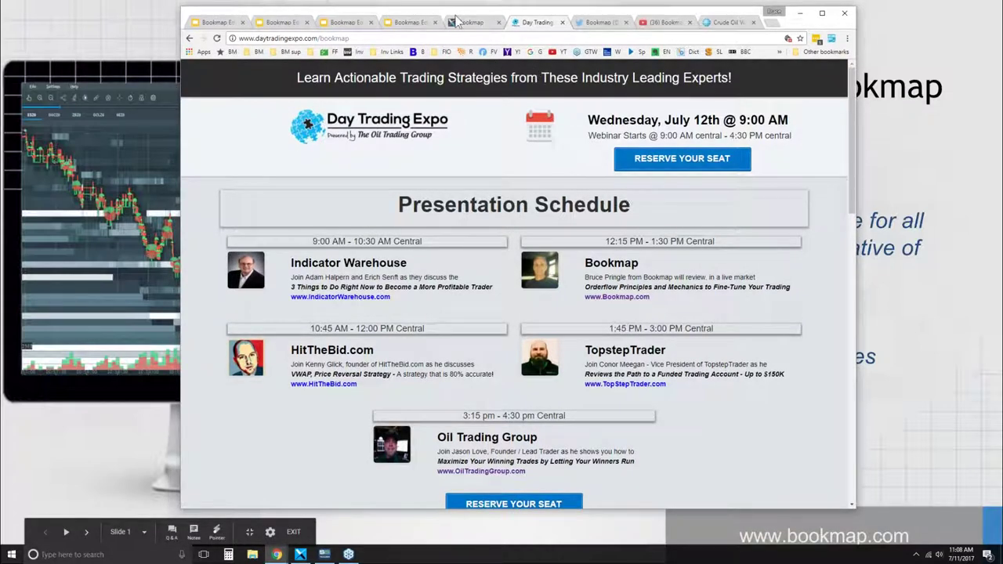
pyautogui.moveTo(455, 16); pyautogui.dragTo(475, 18)
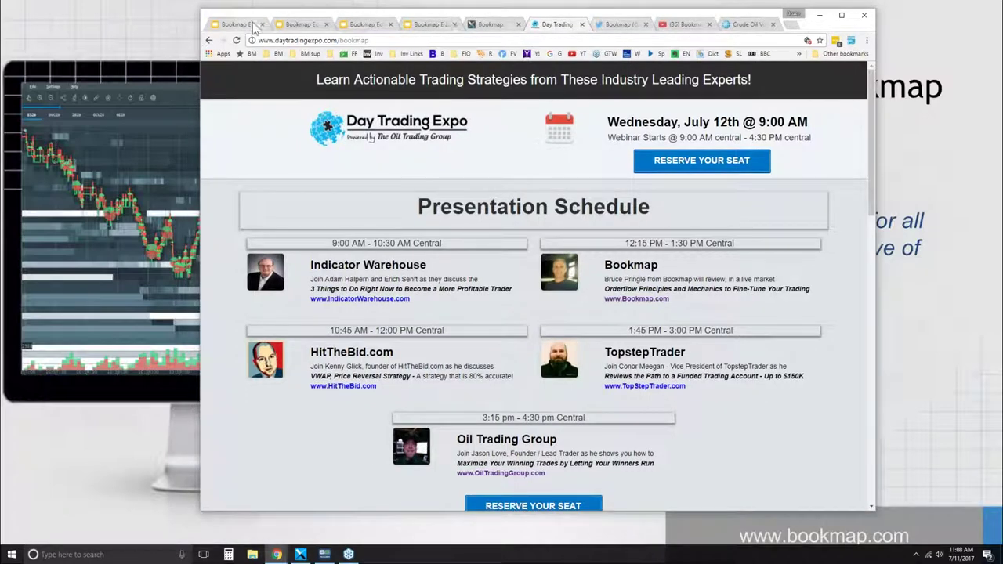
# - Return to the slideshow, advance to the macroview and microstructure slide, and leave presentation mode with slide 2 selected in the editor
pyautogui.hotkey('alt', 'Tab')
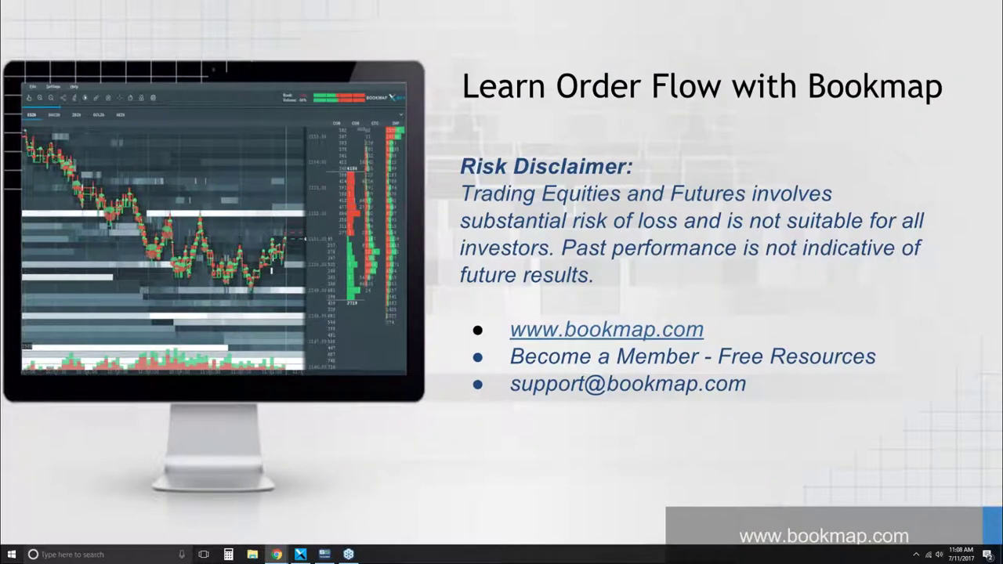
pyautogui.click(693, 222)
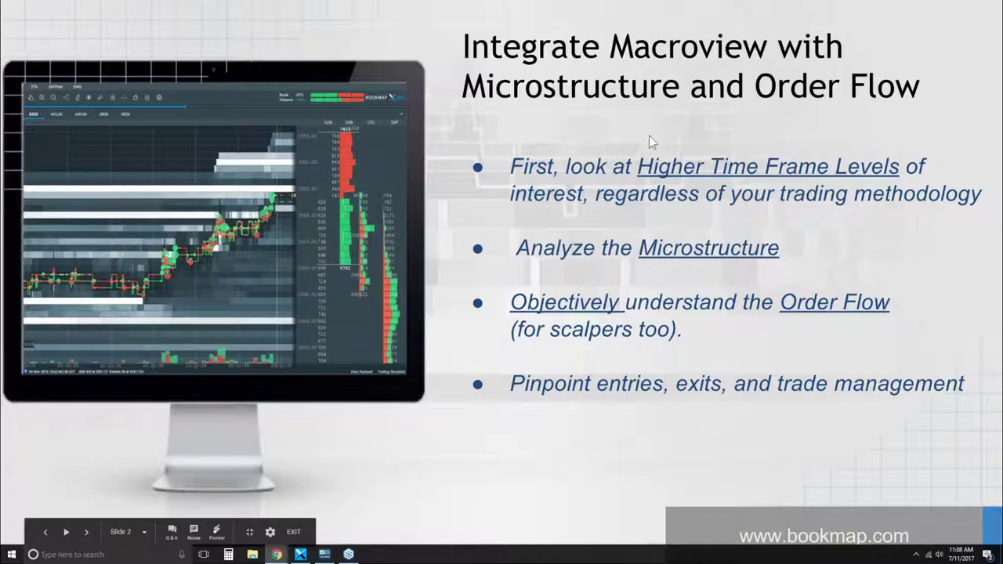
pyautogui.press('Escape')
pyautogui.moveTo(568, 129); pyautogui.dragTo(562, 85)
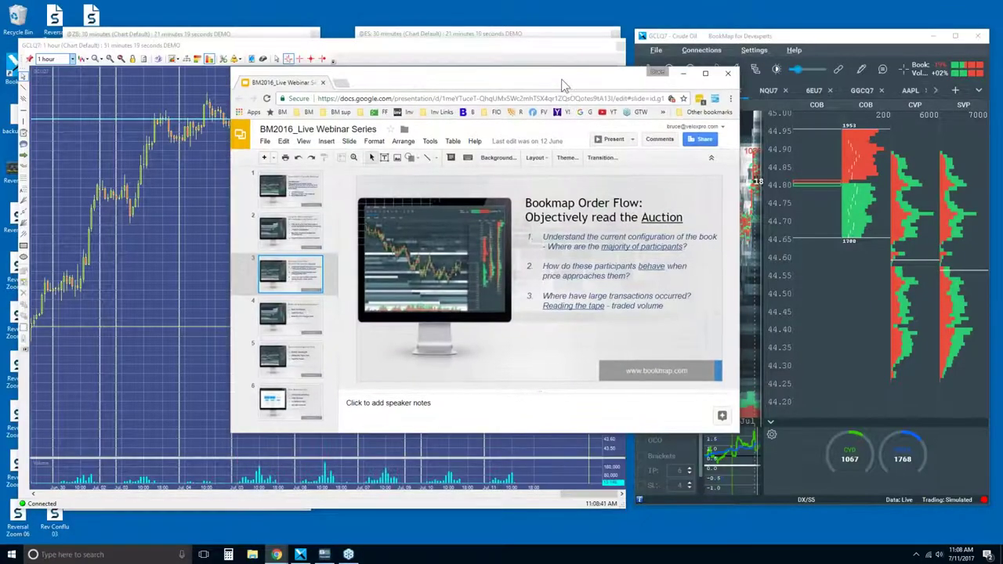
pyautogui.click(566, 157)
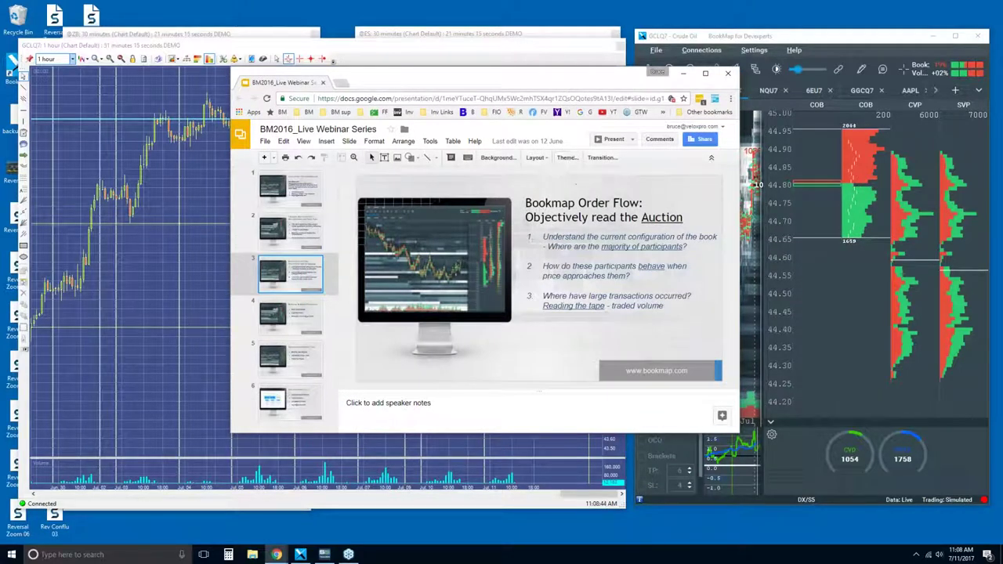
pyautogui.press('Up')
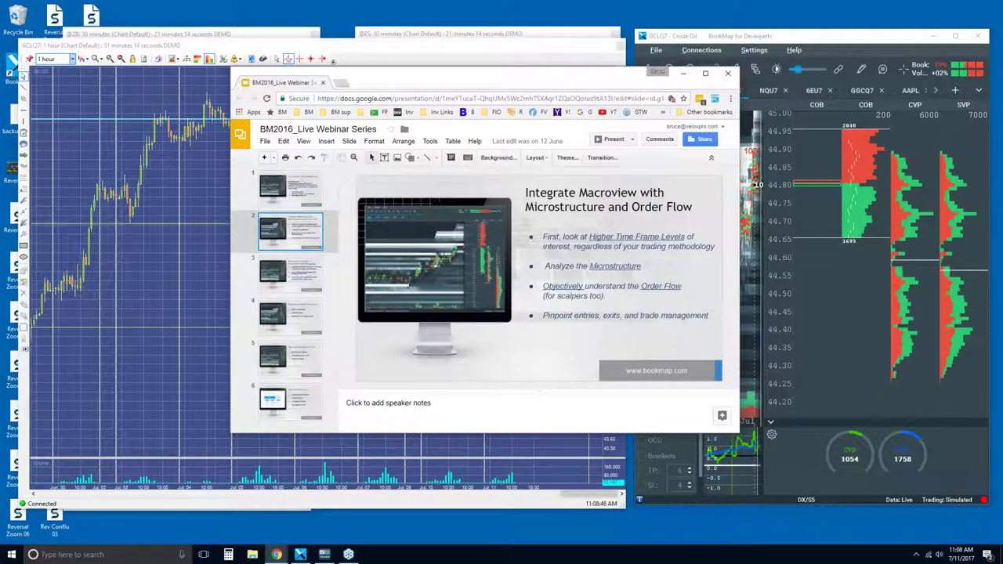
# - Move and enlarge the slide editor window, and minimize it to uncover the trading charts
pyautogui.moveTo(572, 79); pyautogui.dragTo(591, 77)
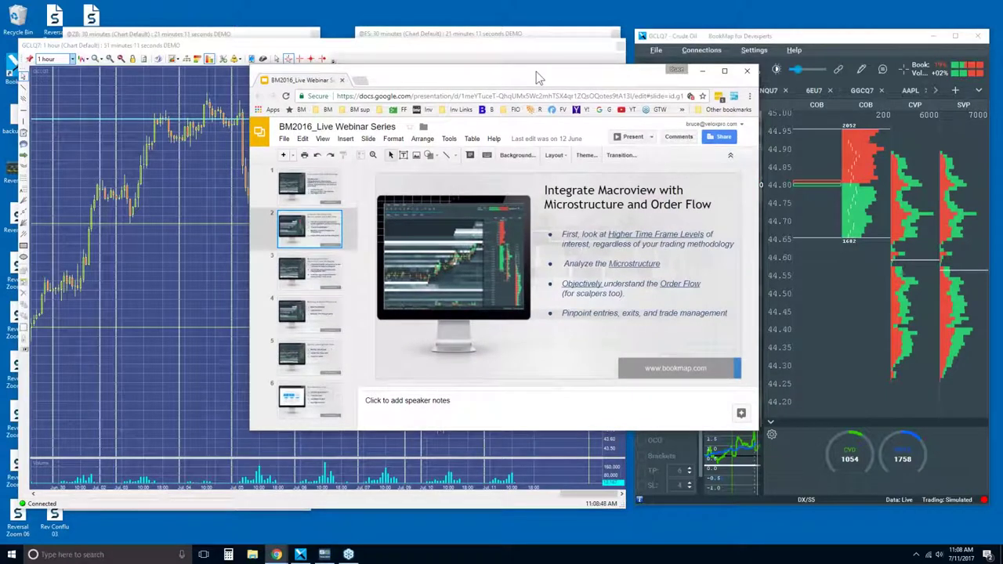
pyautogui.moveTo(249, 71); pyautogui.dragTo(237, 17)
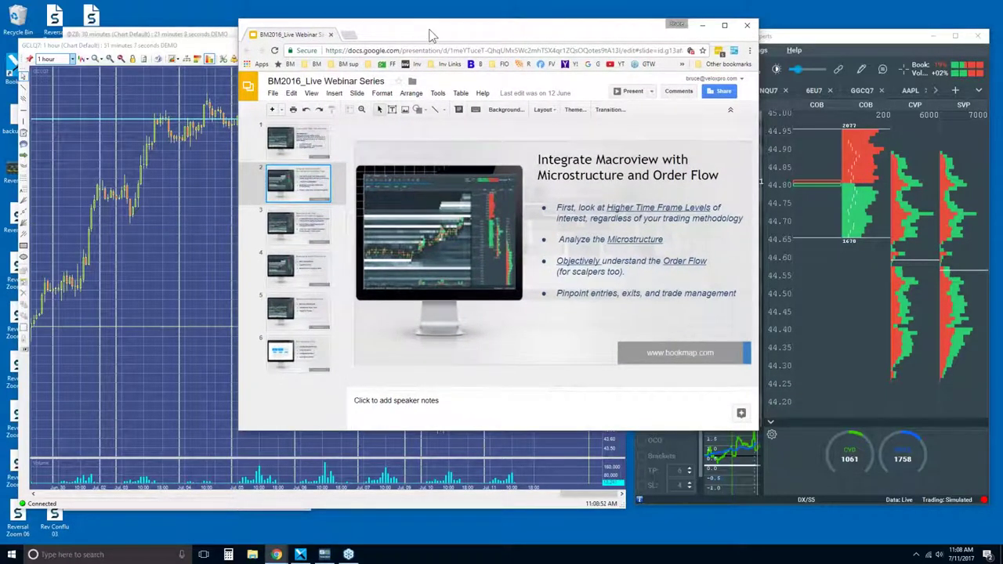
pyautogui.press('super+Down')
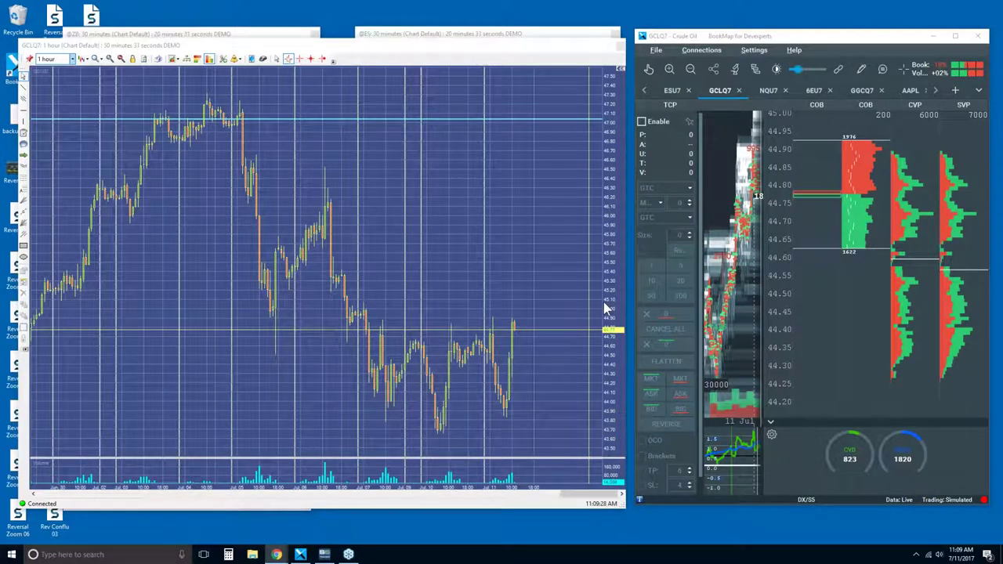
# - Shrink the GCLQ7 one-hour chart window to view the other market charts, and bring the Bookmap crude oil window into focus
pyautogui.moveTo(621, 504); pyautogui.dragTo(622, 499)
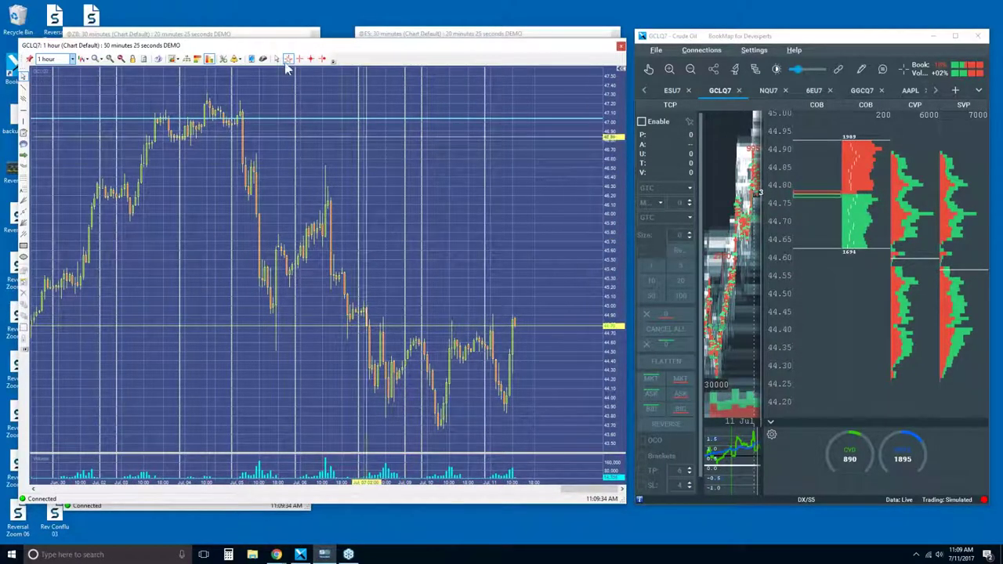
pyautogui.moveTo(21, 43); pyautogui.dragTo(338, 265)
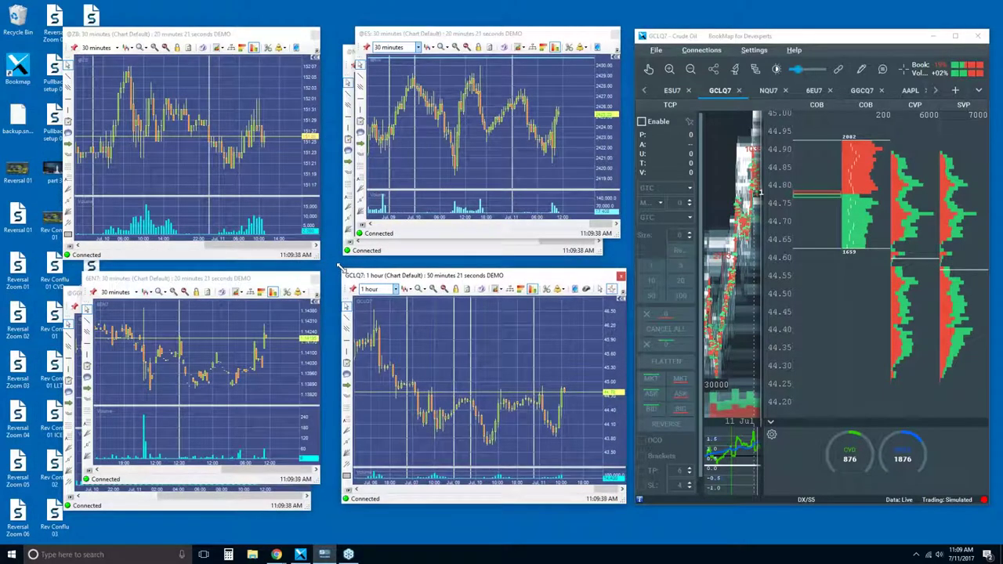
pyautogui.click(844, 42)
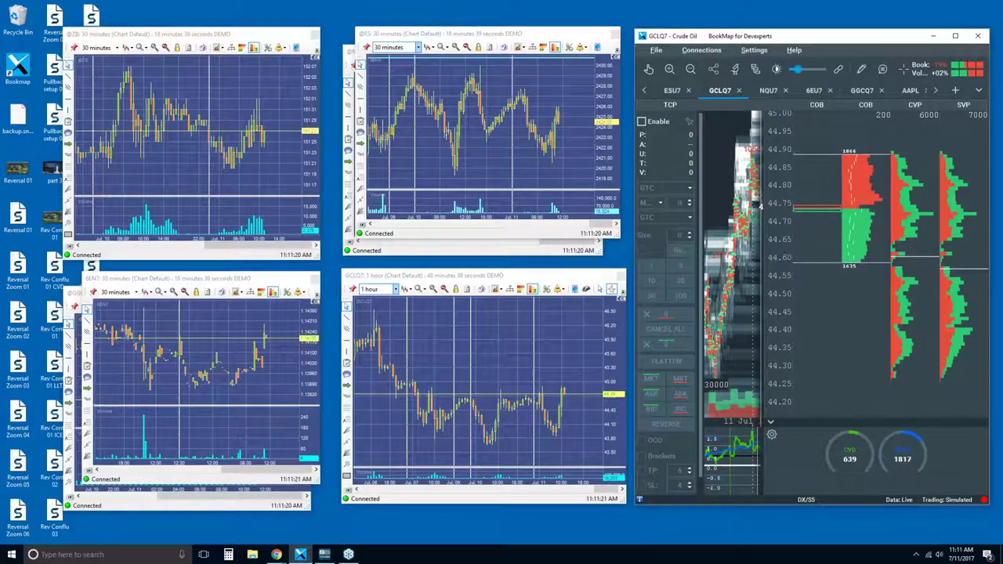
# - Enlarge the GCLQ7 one-hour chart window so it covers the area of the other charts
pyautogui.click(508, 292)
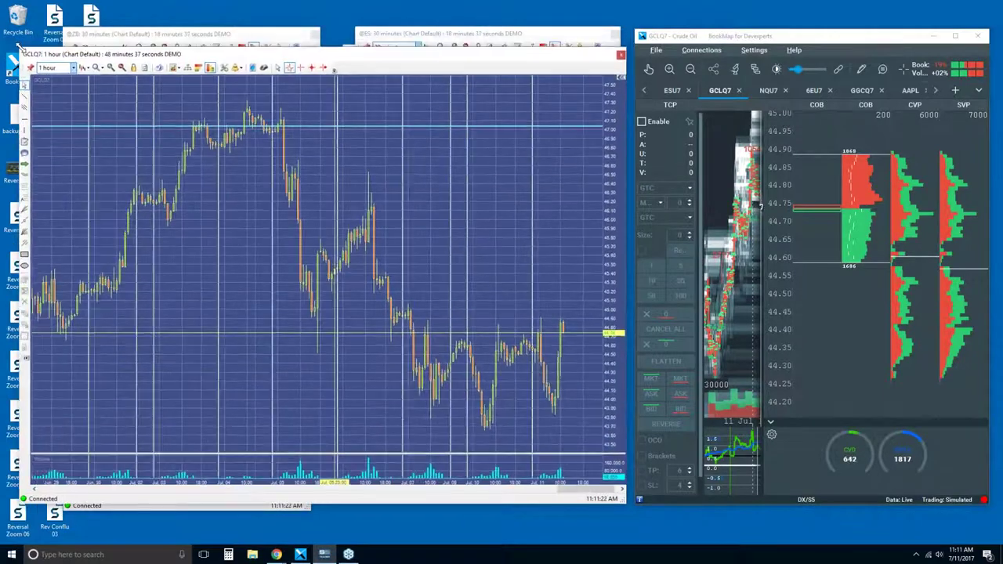
pyautogui.click(507, 286)
pyautogui.press('Delete')
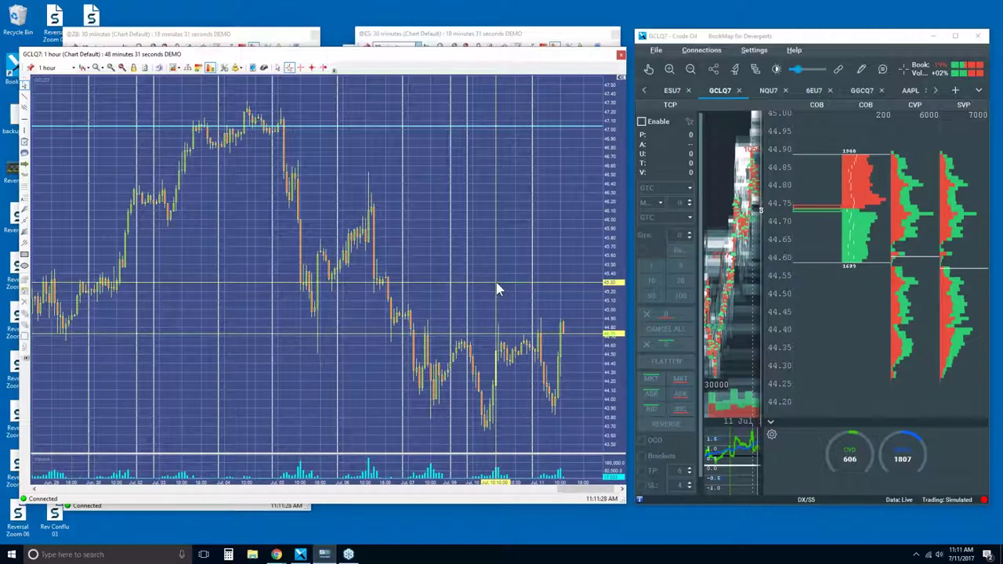
# - Draw two horizontal resistance lines from July 7 on the GCLQ7 chart, one at about 44.99 and one just below it
pyautogui.click(24, 129)
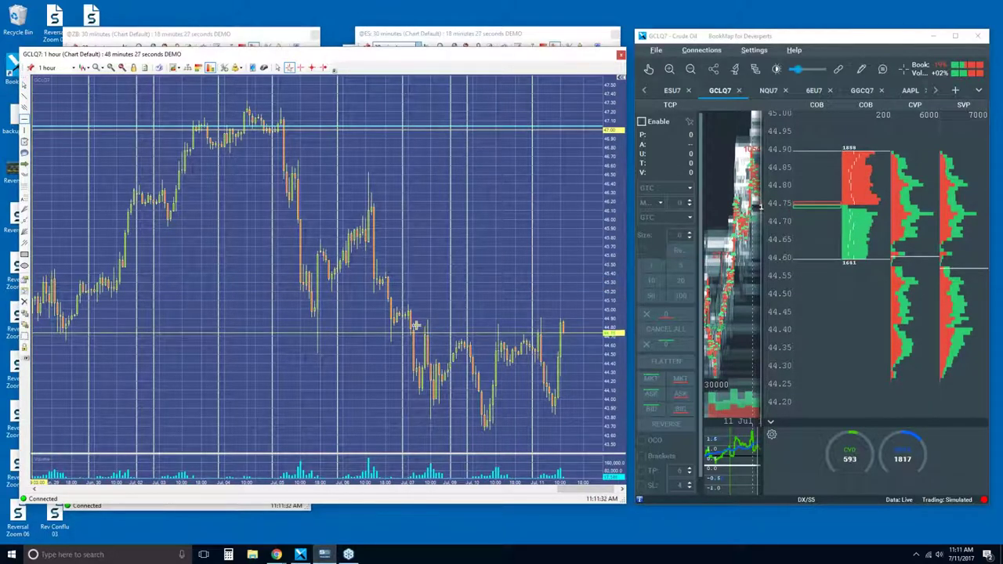
pyautogui.moveTo(407, 320); pyautogui.dragTo(537, 321)
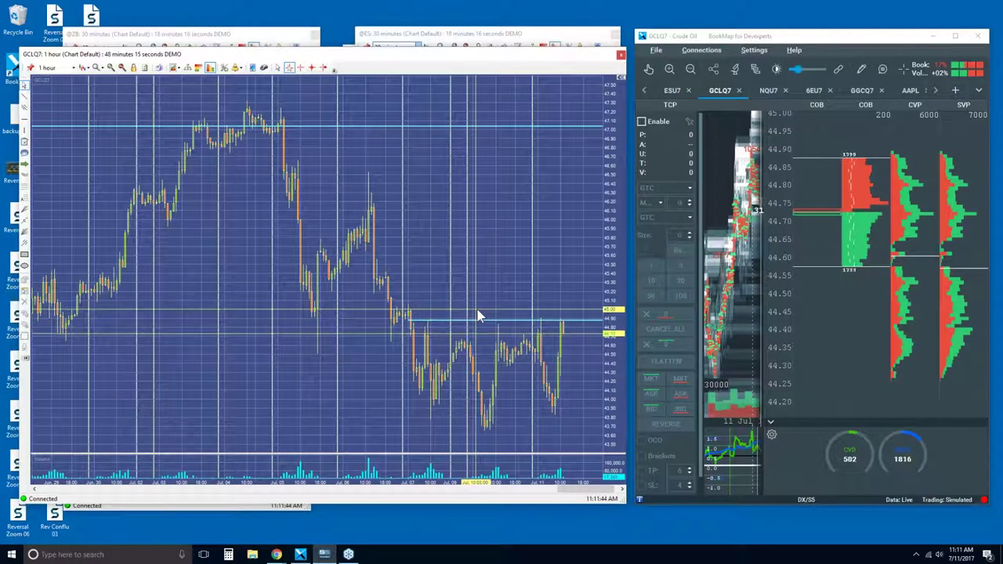
pyautogui.click(24, 141)
pyautogui.click(410, 312)
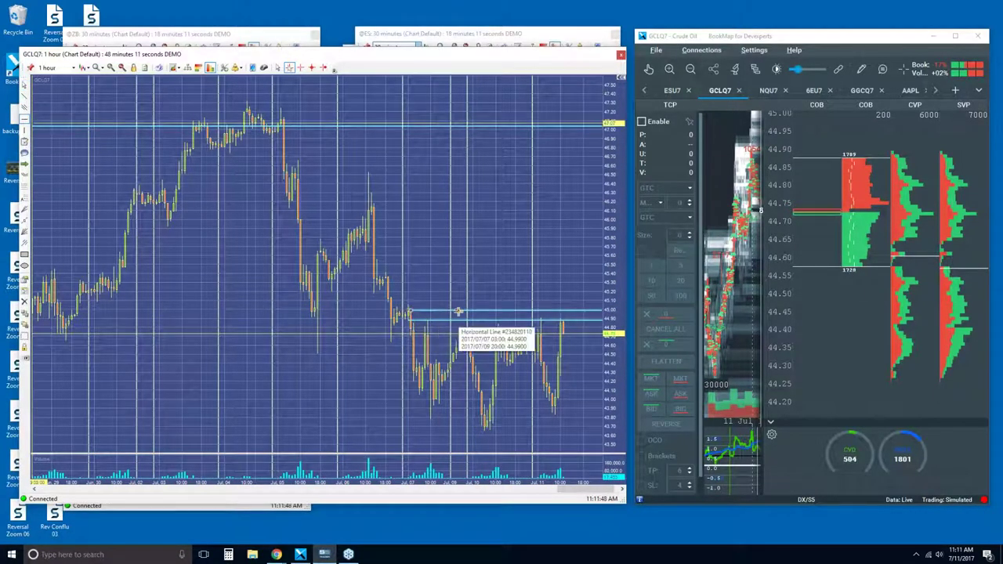
pyautogui.click(456, 311)
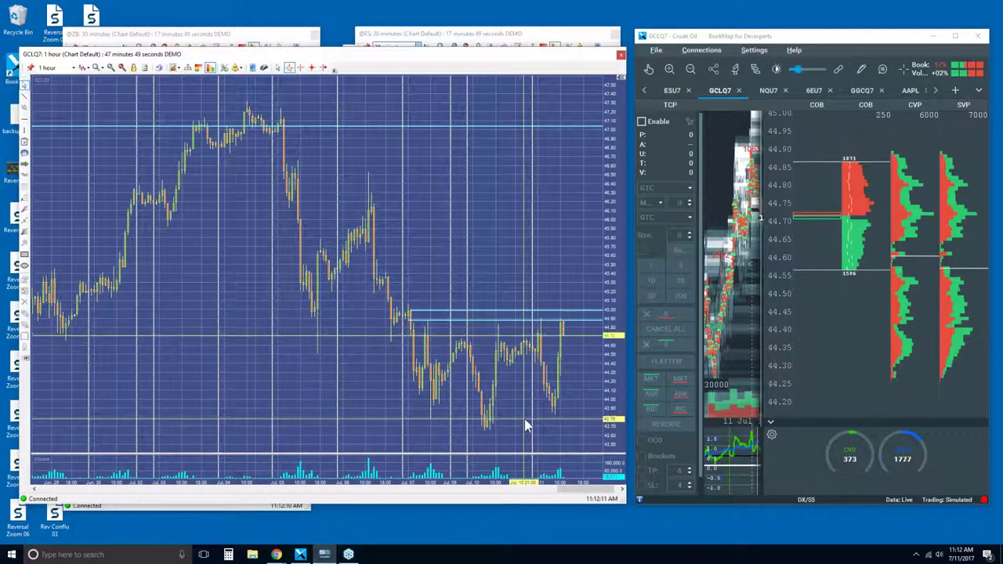
# - Draw a rising trend line under the recent lows from about 43.65 to 43.81, plus a horizontal support line from July 7 just above 43.78
pyautogui.moveTo(524, 418); pyautogui.dragTo(559, 423)
pyautogui.press('Delete')
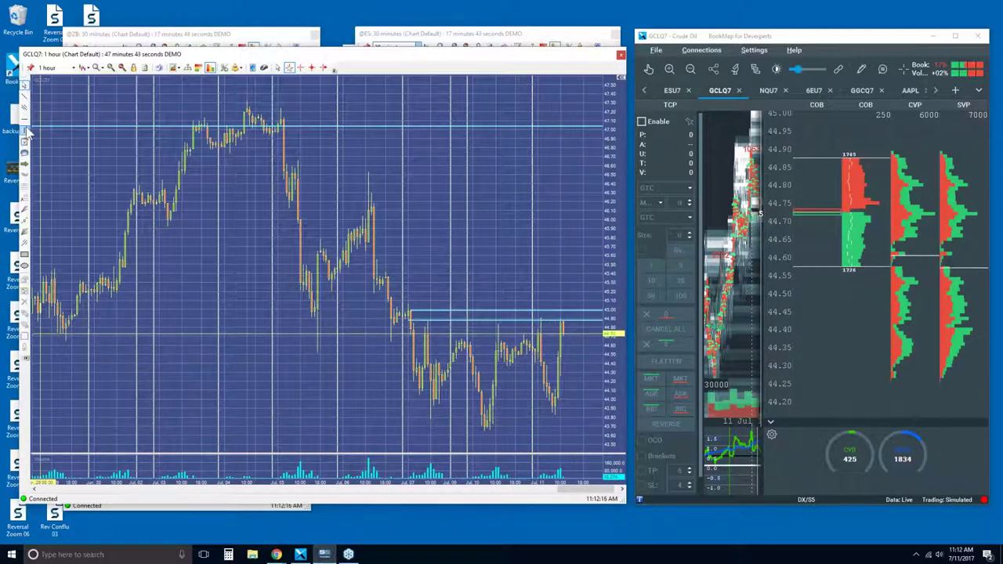
pyautogui.click(24, 97)
pyautogui.moveTo(489, 427); pyautogui.dragTo(546, 414)
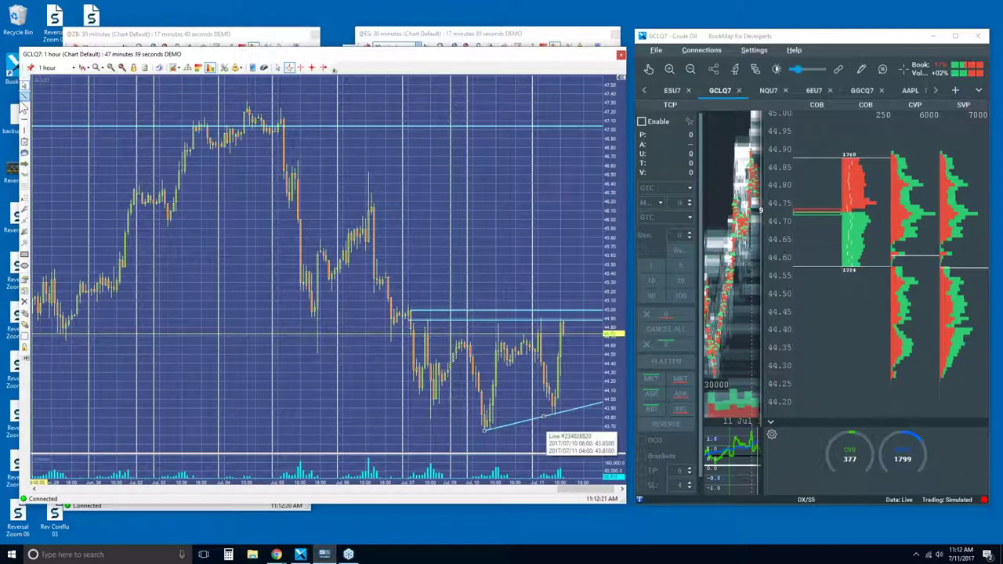
pyautogui.moveTo(427, 420); pyautogui.dragTo(535, 420)
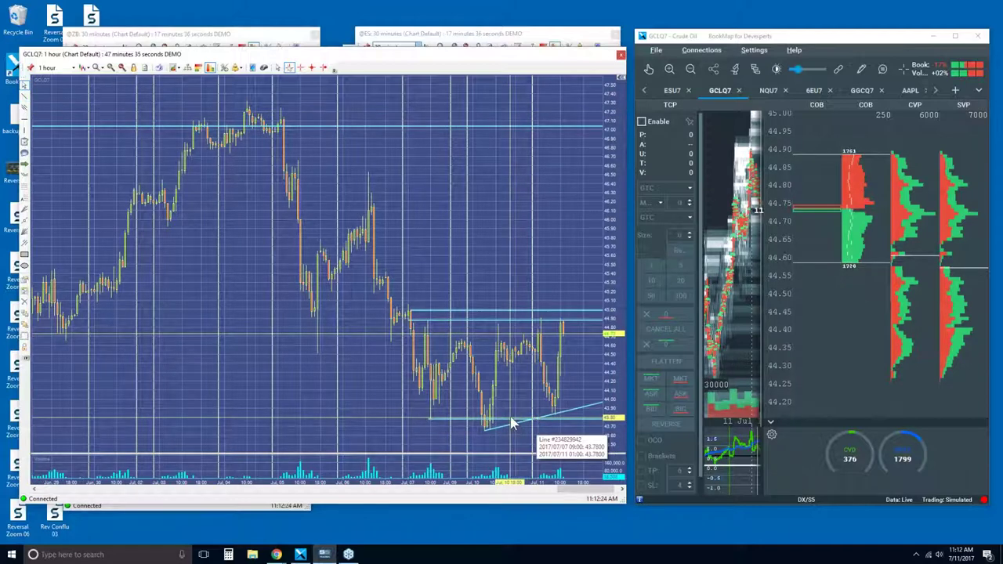
pyautogui.moveTo(511, 423); pyautogui.dragTo(510, 414)
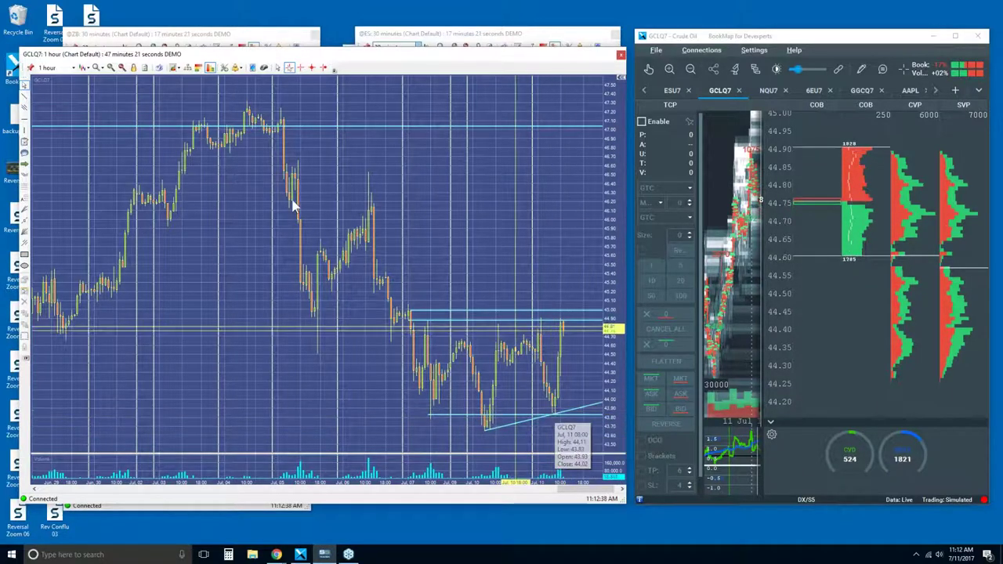
# - Switch the GCLQ7 chart to 5 minutes and draw three horizontal lines from July 11, at about 44.20, 44.32 and 44.54
pyautogui.click(75, 69)
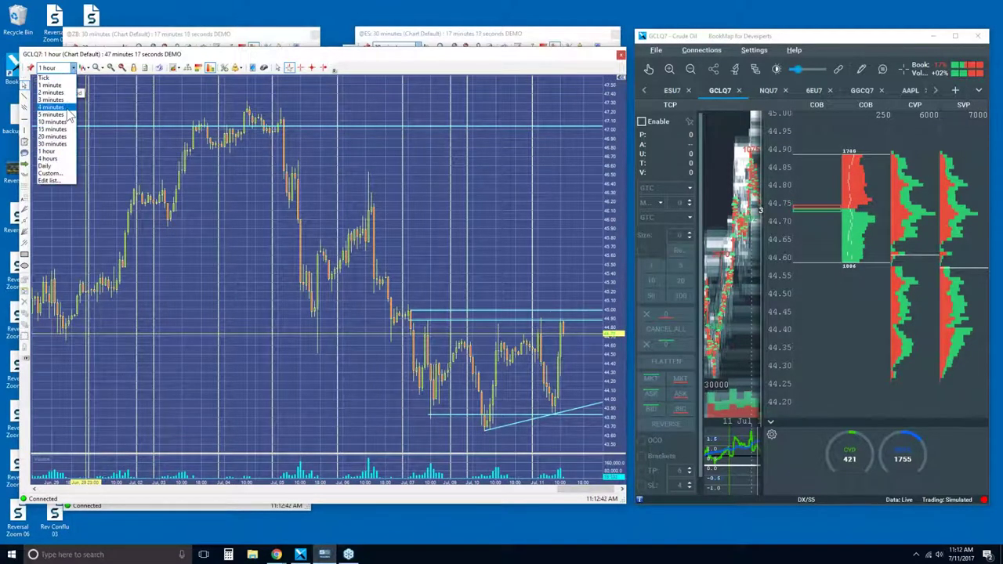
pyautogui.click(55, 121)
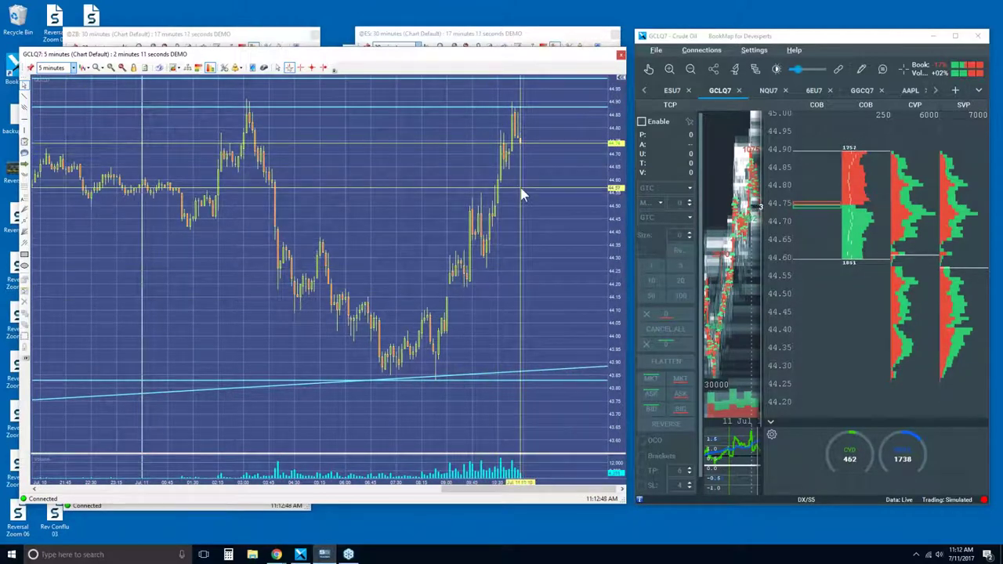
pyautogui.moveTo(451, 292)
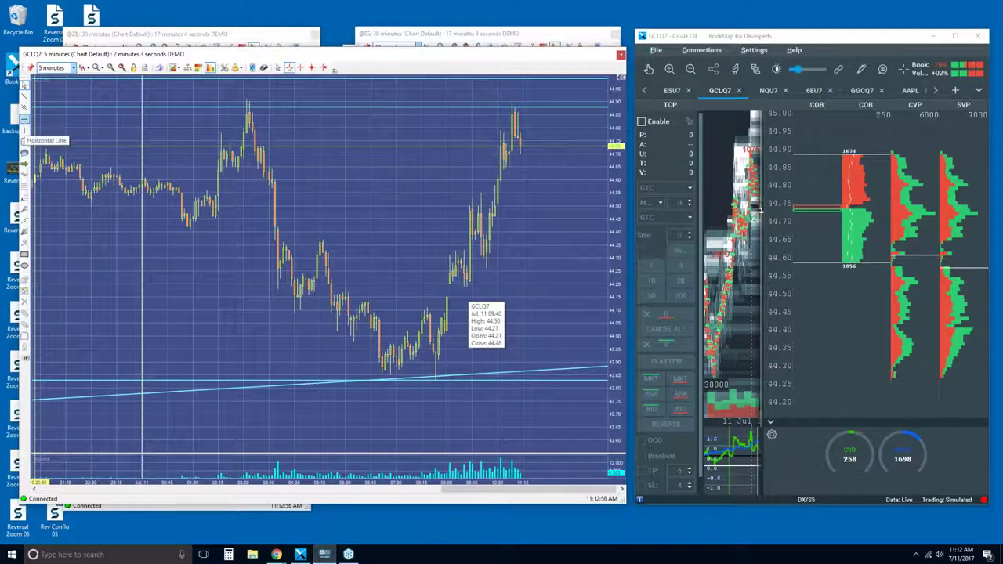
pyautogui.click(447, 283)
pyautogui.click(537, 283)
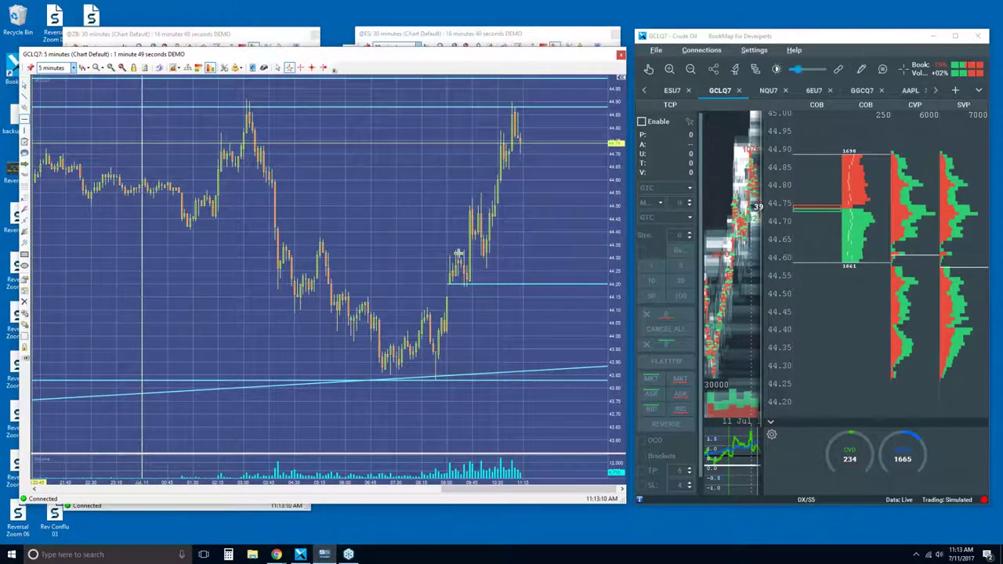
pyautogui.moveTo(454, 254); pyautogui.dragTo(509, 255)
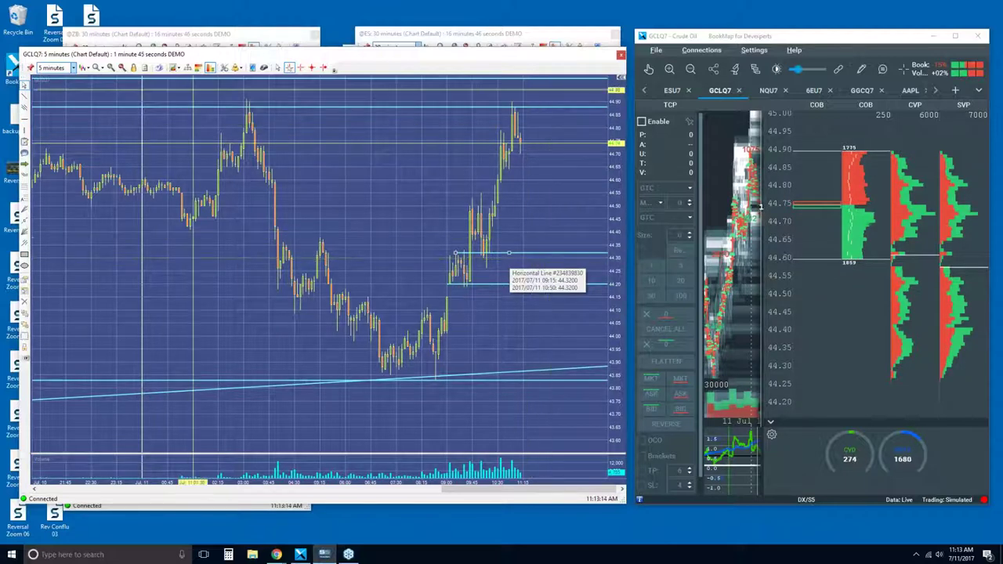
pyautogui.moveTo(471, 194); pyautogui.dragTo(518, 195)
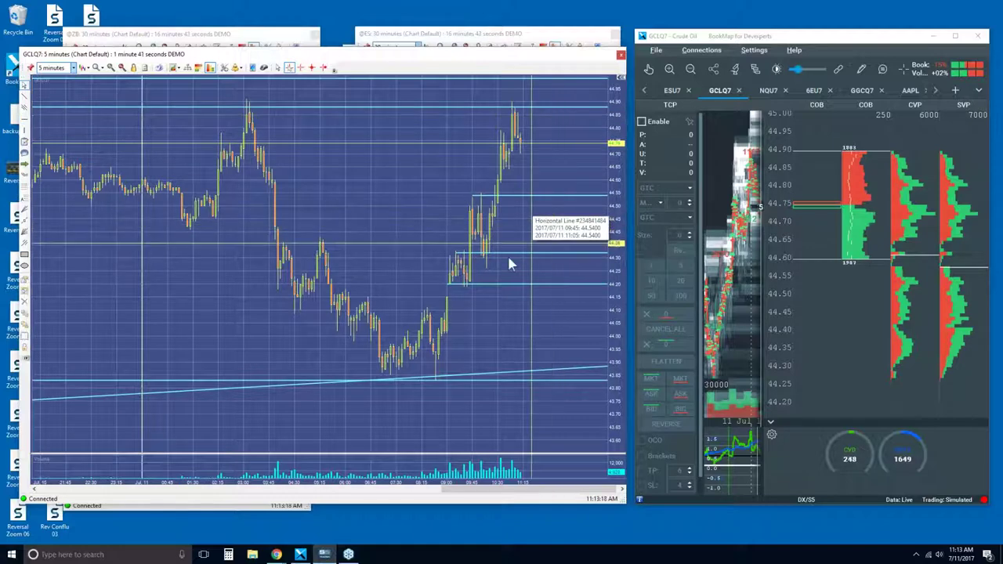
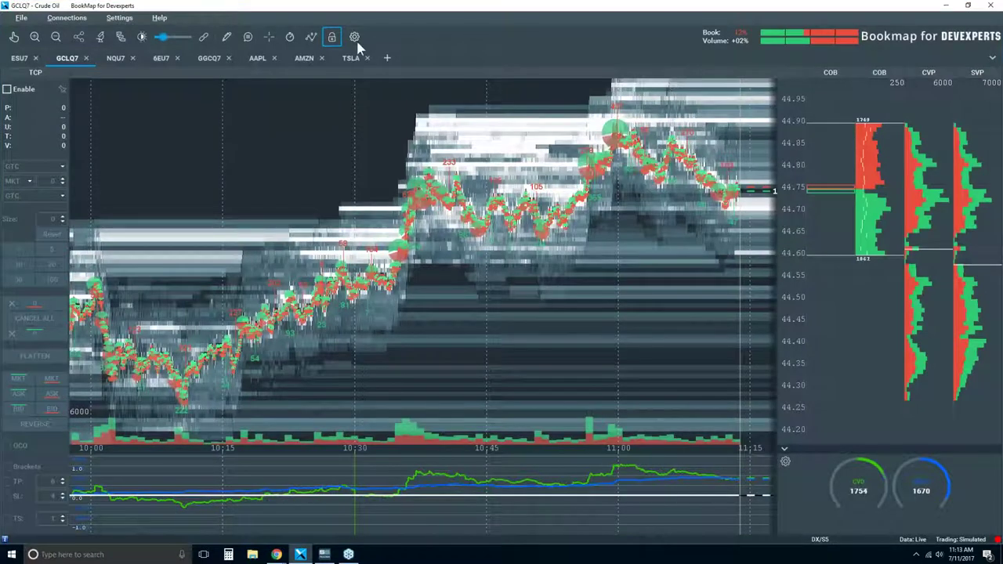
# - Hide the trading panel on the crude oil heatmap and raise the contrast black cut-off to filter out low liquidity
pyautogui.click(331, 36)
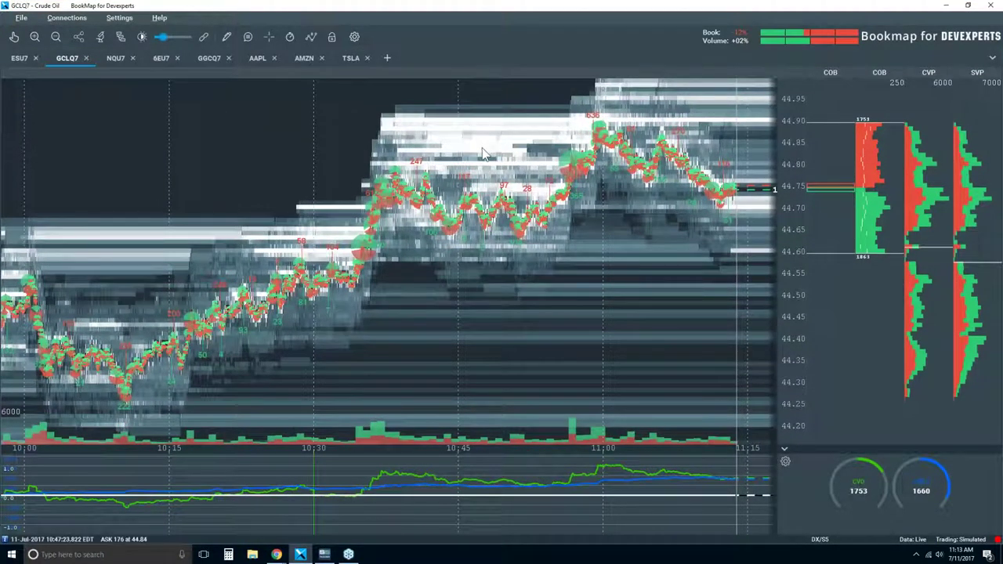
pyautogui.scroll(-2, 482, 148)
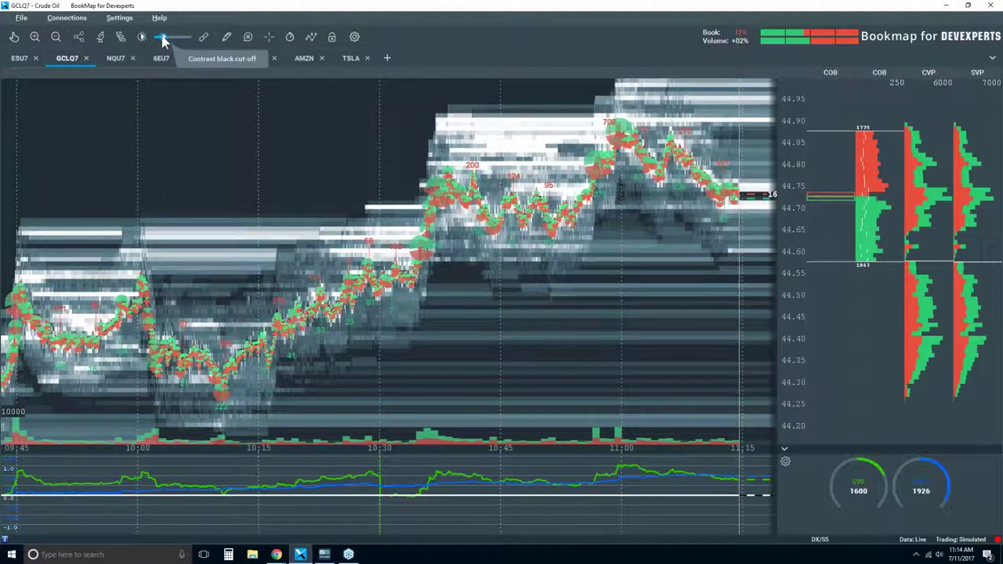
pyautogui.moveTo(163, 36); pyautogui.dragTo(176, 38)
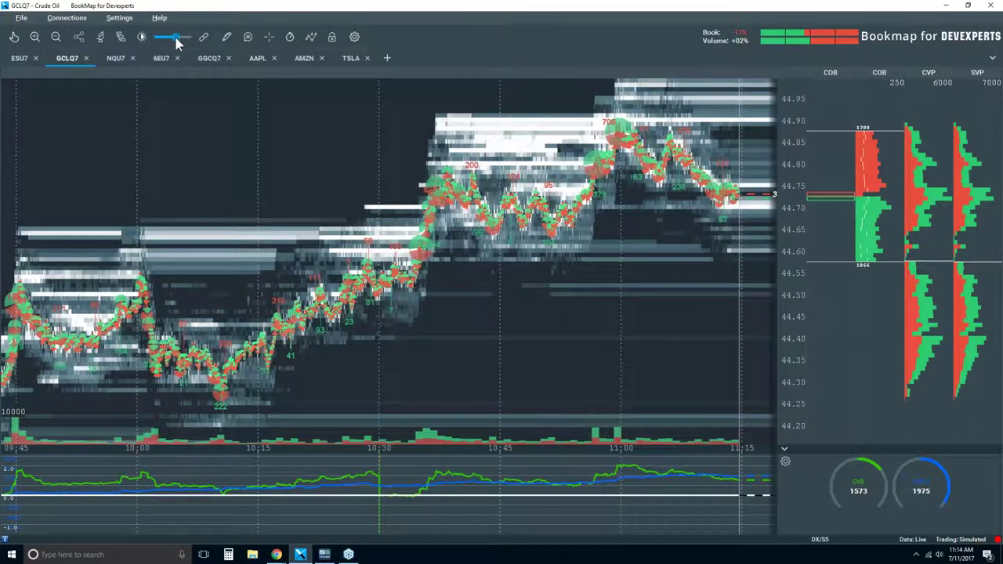
# - Remove the P&L line from the indicator pane below the heatmap
pyautogui.click(786, 462)
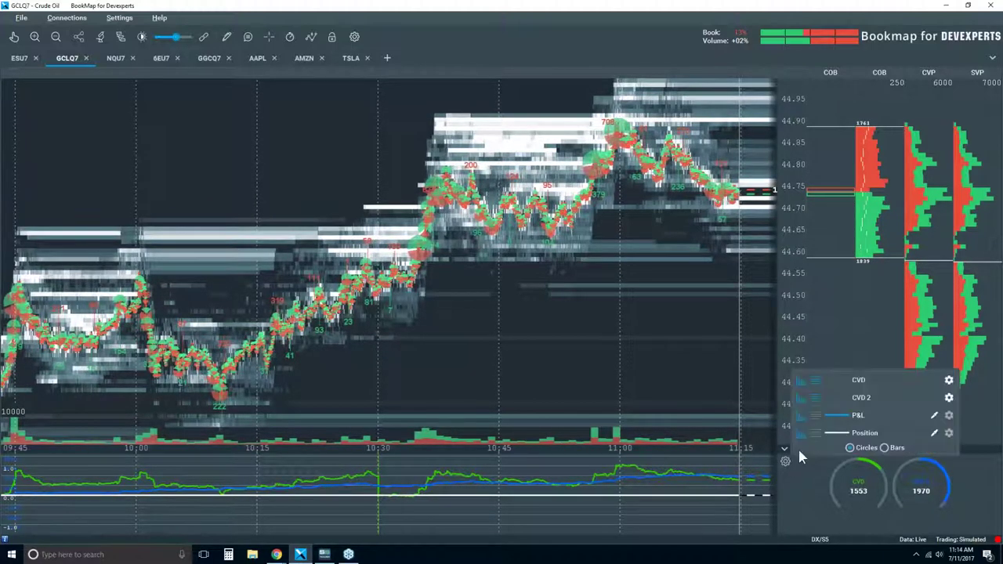
pyautogui.click(801, 419)
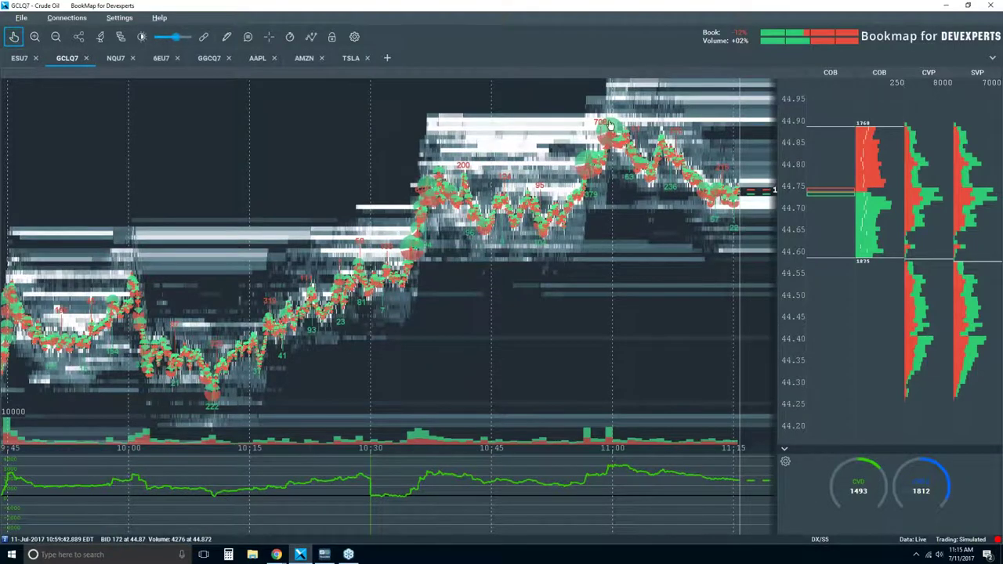
# - Inspect the trades into the 44.90 liquidity around 10:59:46 and turn on the data tooltip for heatmap readings
pyautogui.scroll(5, 633, 146)
pyautogui.scroll(10, 634, 147)
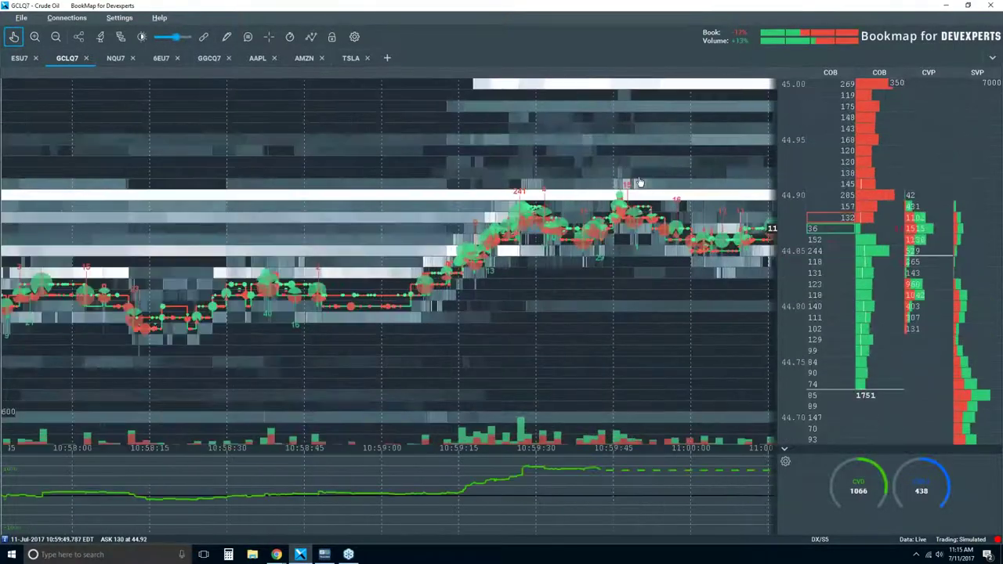
pyautogui.scroll(3, 581, 220)
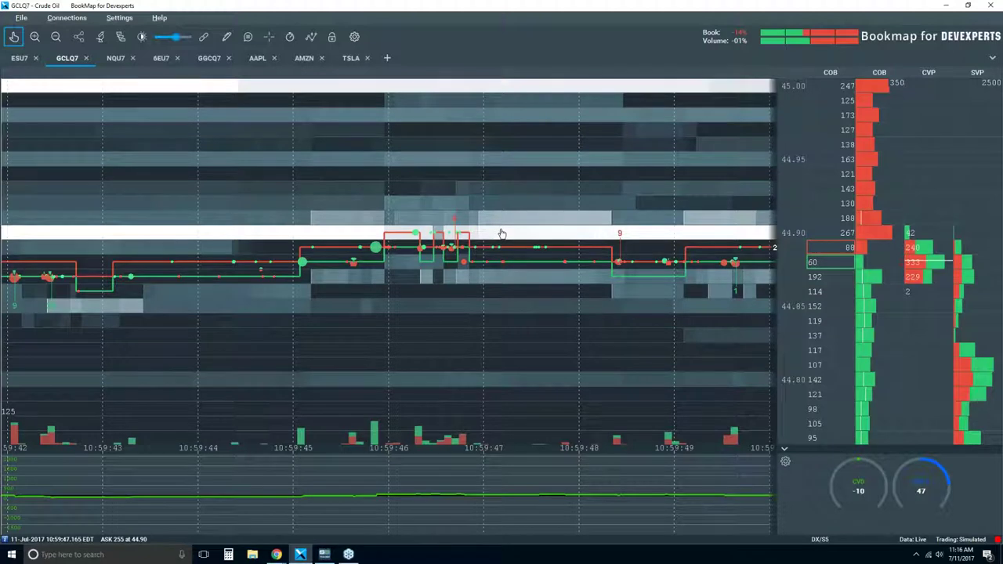
pyautogui.moveTo(480, 240); pyautogui.dragTo(667, 239)
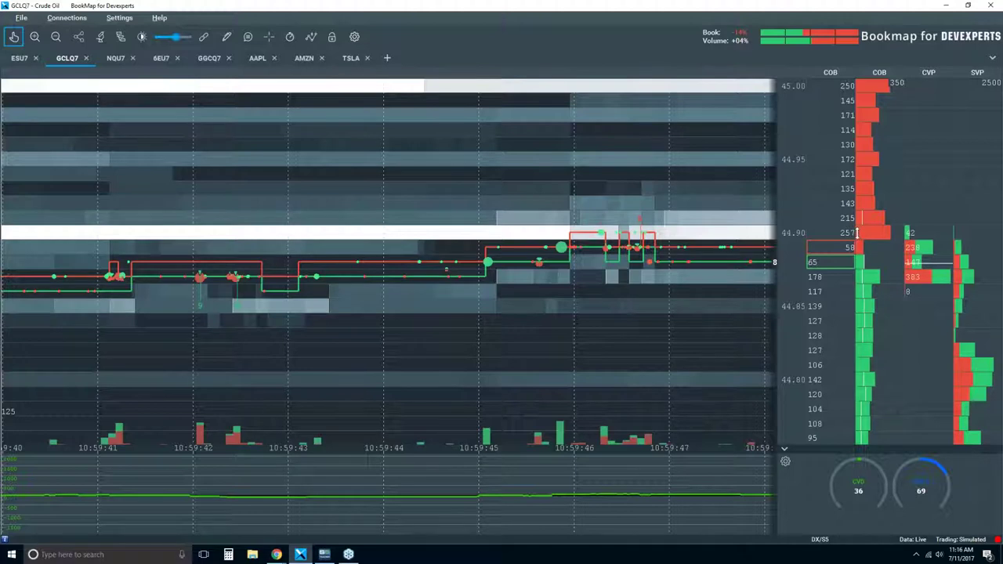
pyautogui.click(246, 40)
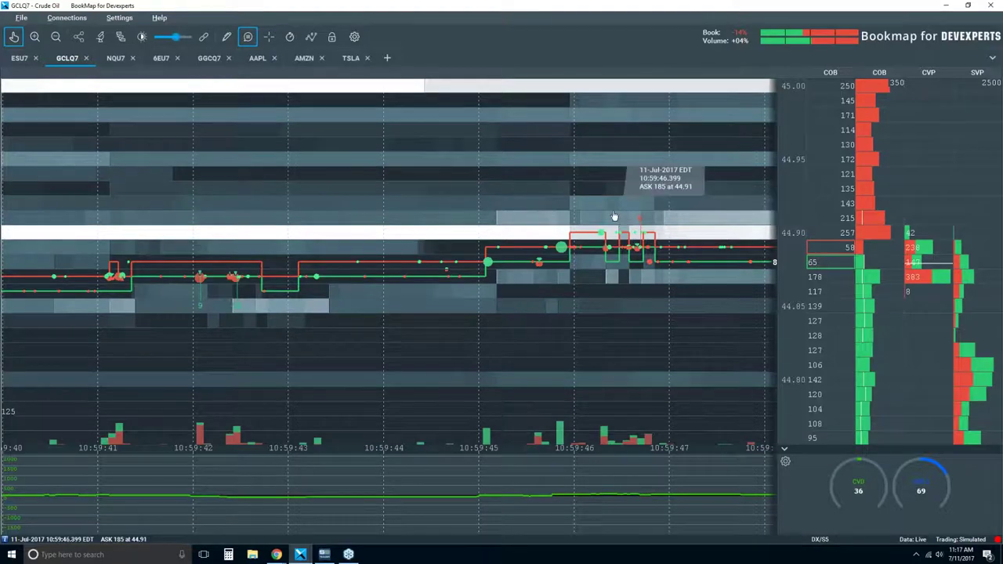
# - Review the wider crude oil price action from about 10:35 to 11:15 around the 44.90 resistance
pyautogui.scroll(-5, 620, 223)
pyautogui.scroll(-5, 619, 218)
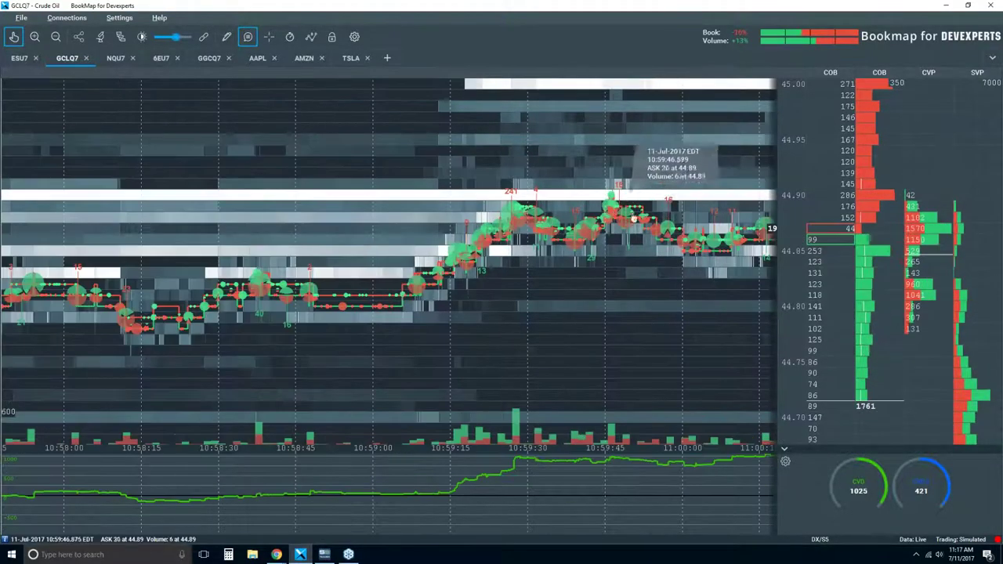
pyautogui.scroll(-2, 638, 219)
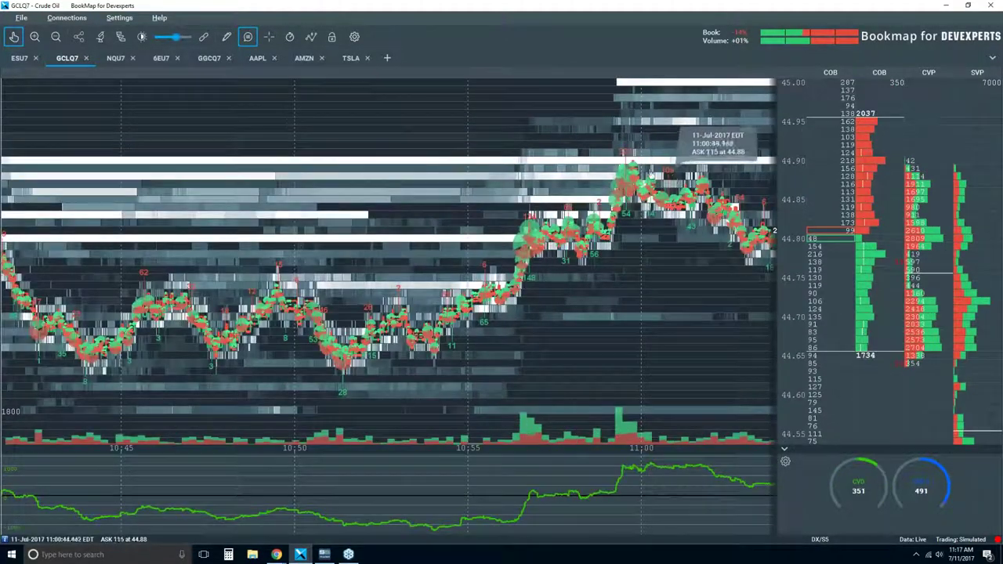
pyautogui.scroll(-4, 658, 157)
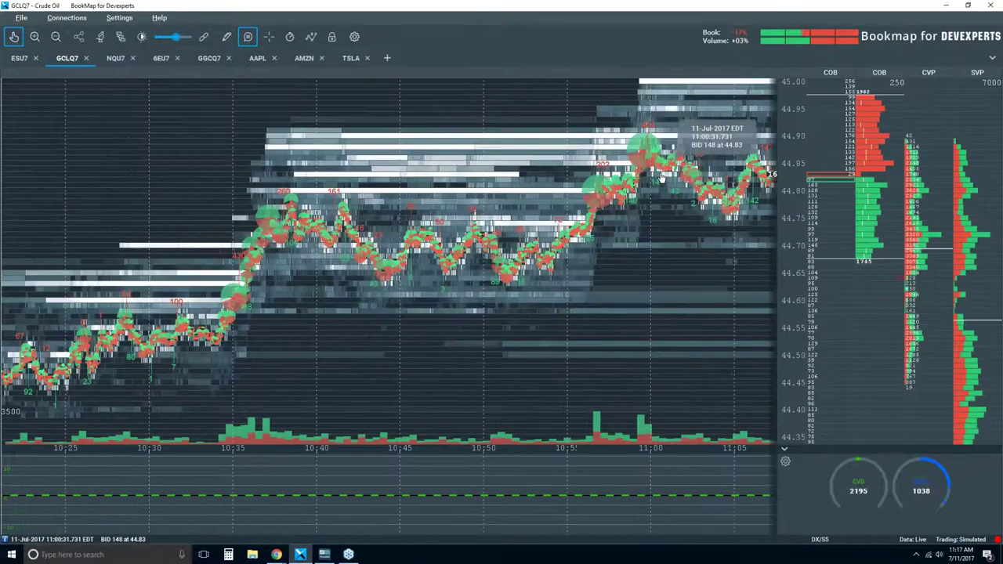
pyautogui.moveTo(679, 119); pyautogui.dragTo(458, 150)
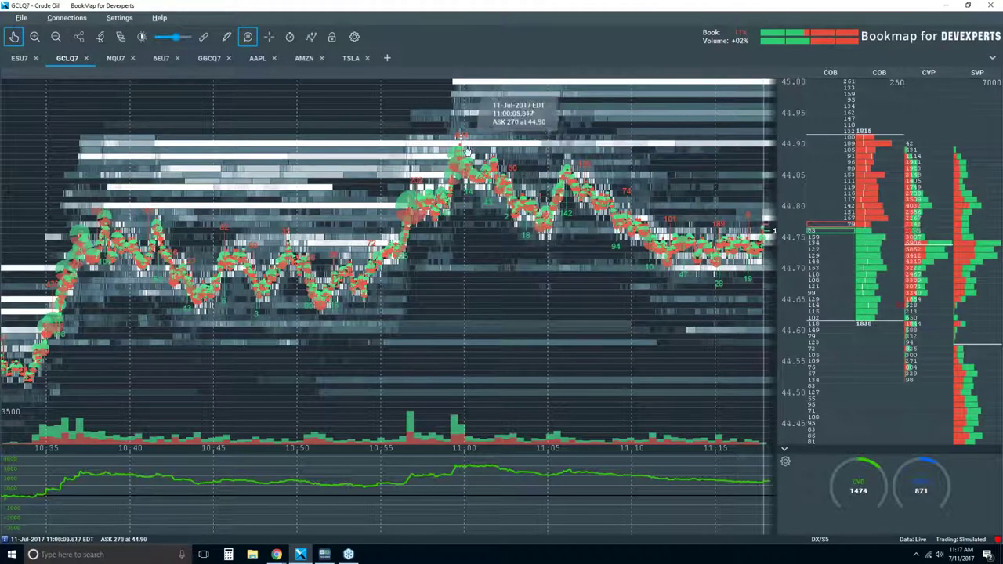
# - Examine the resting ask liquidity and executed volume at 44.90 around 10:59:46 at sub-second detail
pyautogui.scroll(3, 459, 157)
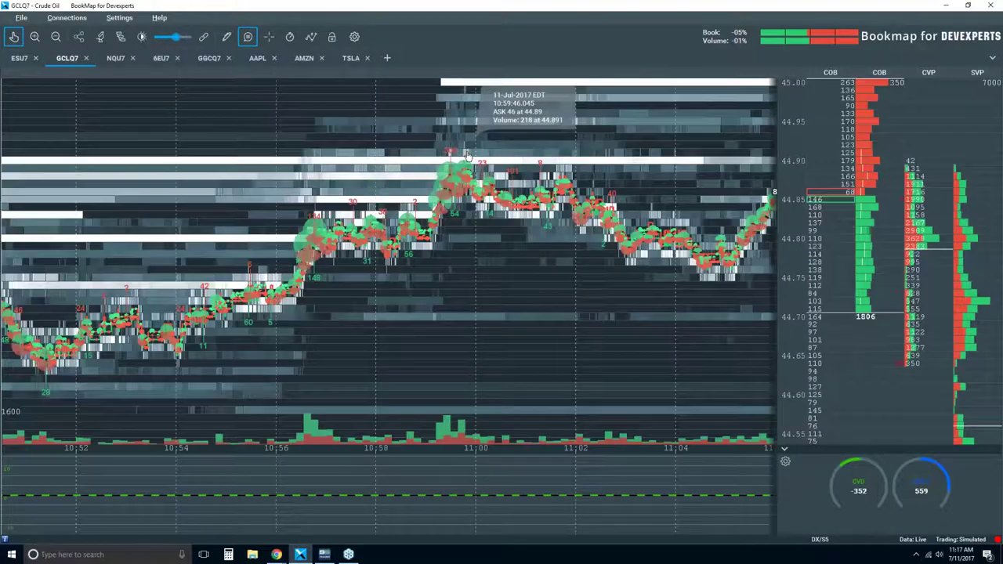
pyautogui.scroll(3, 456, 169)
pyautogui.scroll(4, 458, 168)
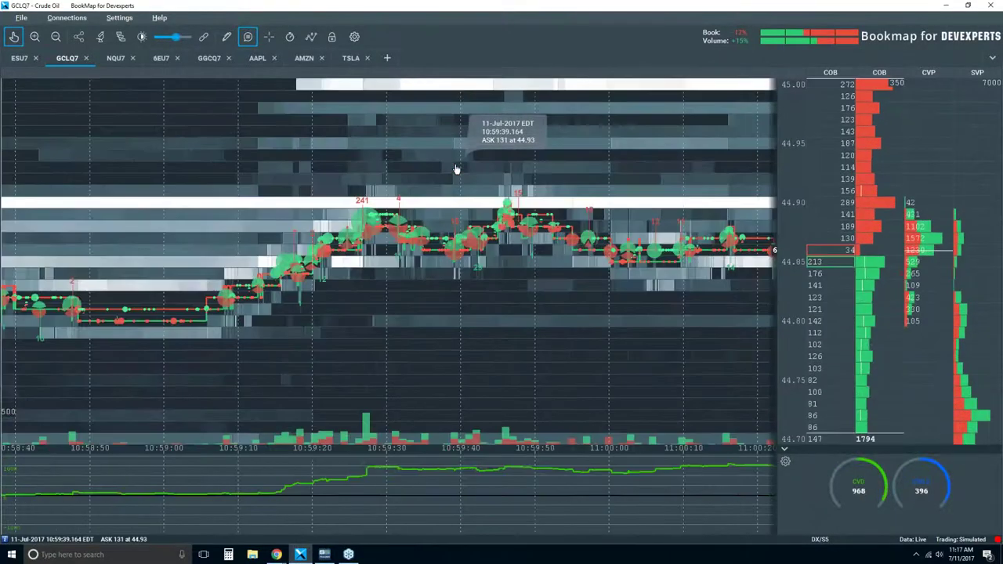
pyautogui.scroll(2, 508, 199)
pyautogui.scroll(2, 508, 199)
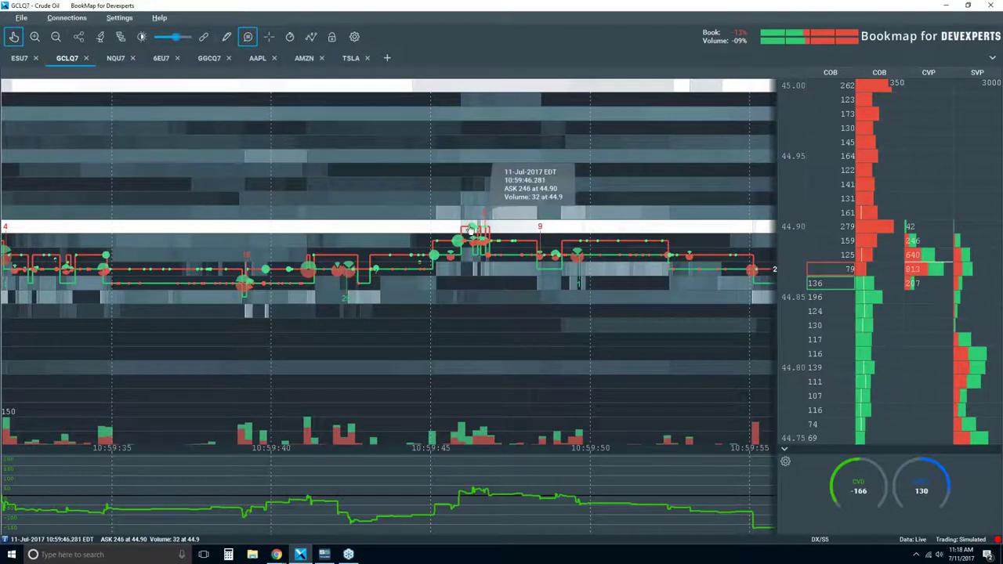
pyautogui.scroll(3, 467, 230)
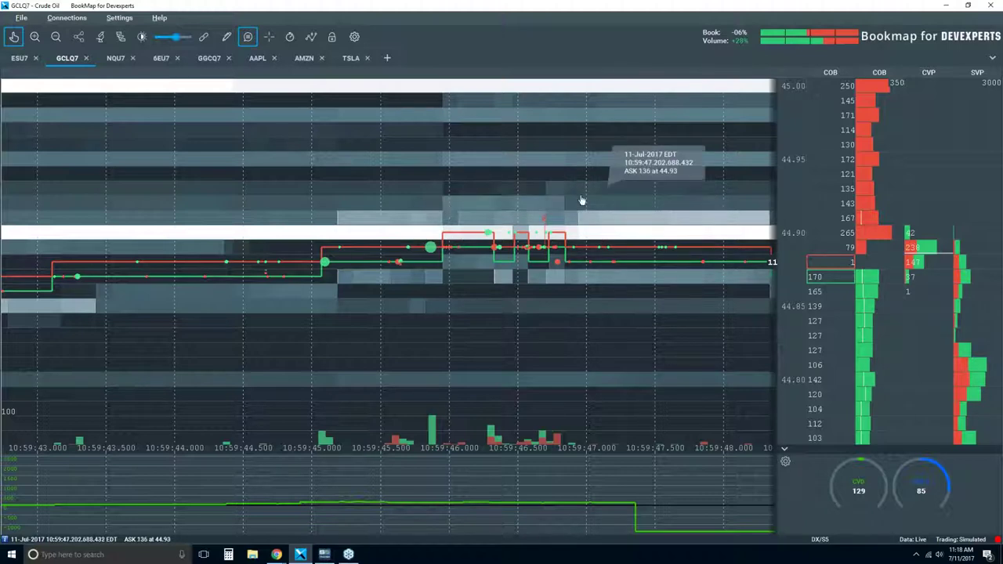
# - Compare the approach to 44.90 between 10:57:30 and 11:00:30 with the individual best ask changes between 10:59:46 and 10:59:47
pyautogui.scroll(-1, 580, 202)
pyautogui.scroll(-1, 574, 200)
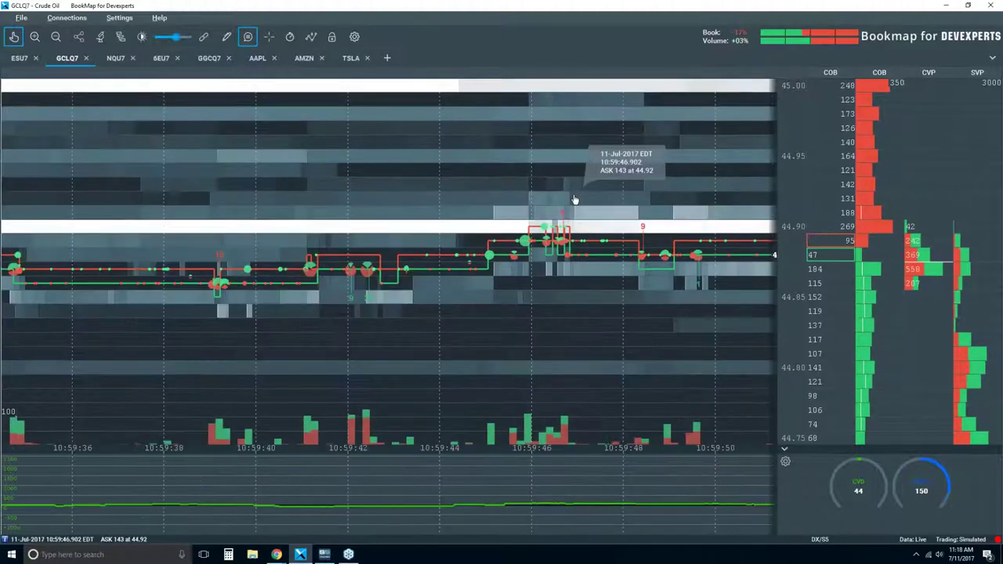
pyautogui.scroll(-3, 575, 200)
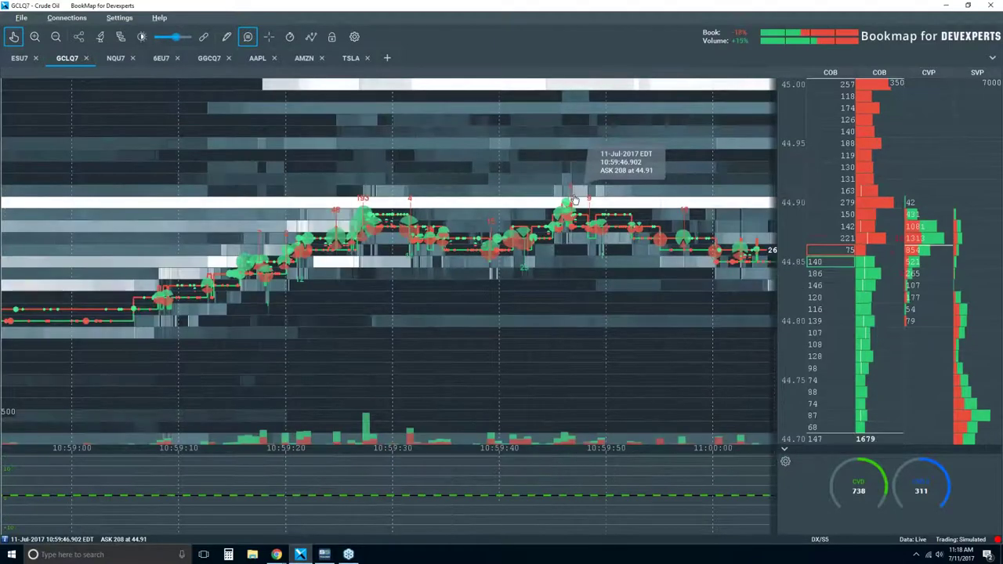
pyautogui.scroll(-1, 575, 200)
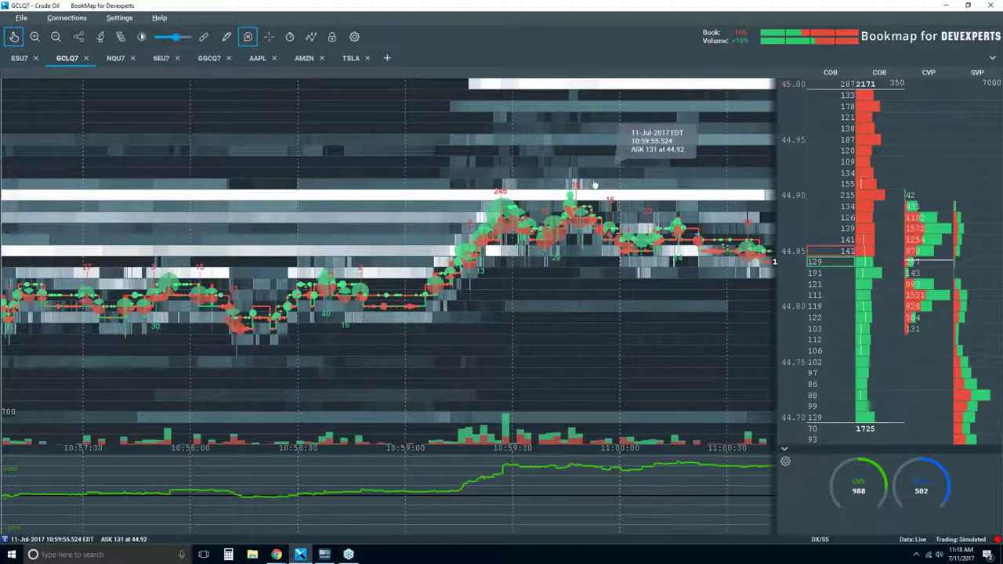
pyautogui.scroll(3, 604, 196)
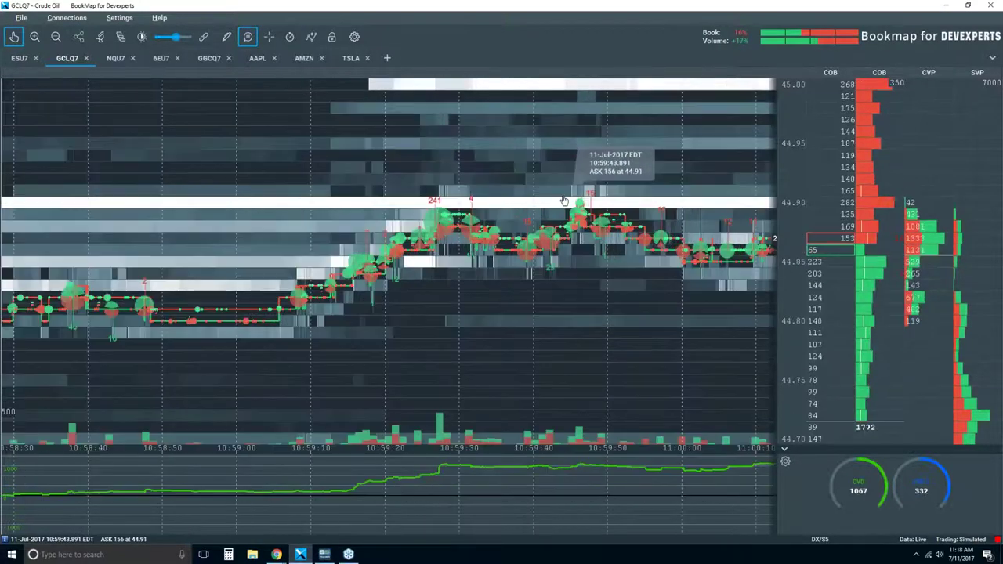
pyautogui.scroll(4, 609, 200)
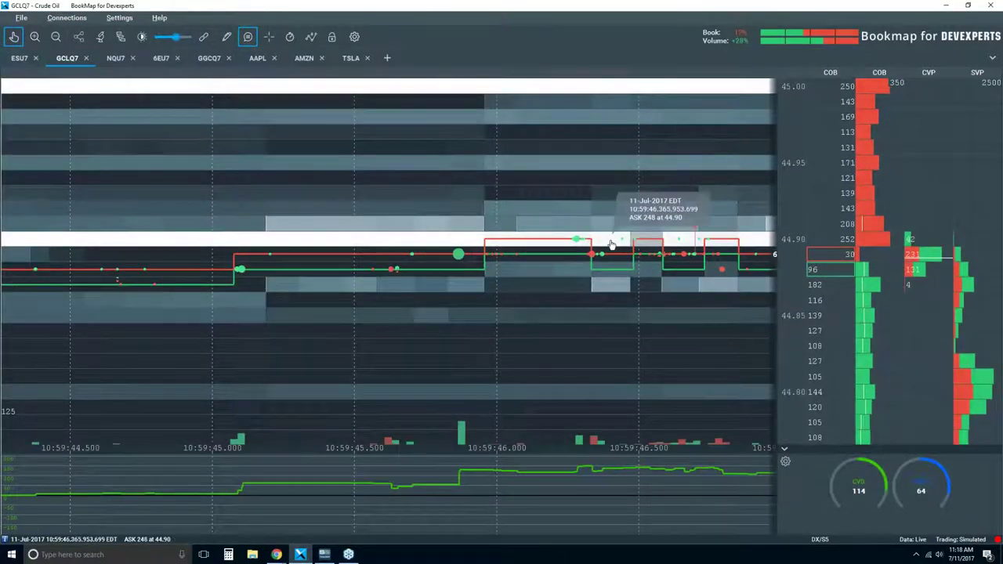
pyautogui.moveTo(581, 237); pyautogui.dragTo(562, 241)
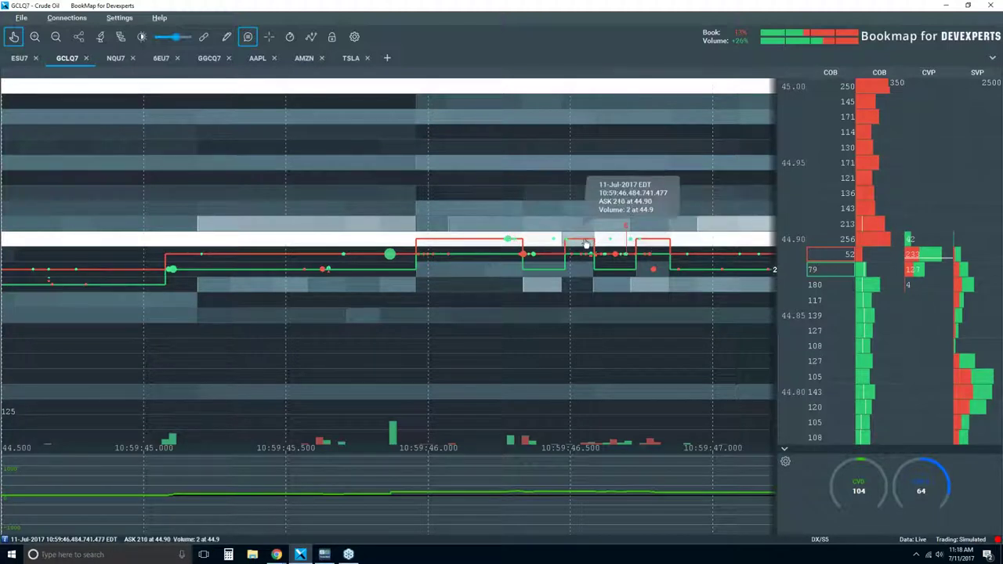
pyautogui.moveTo(653, 243); pyautogui.dragTo(537, 241)
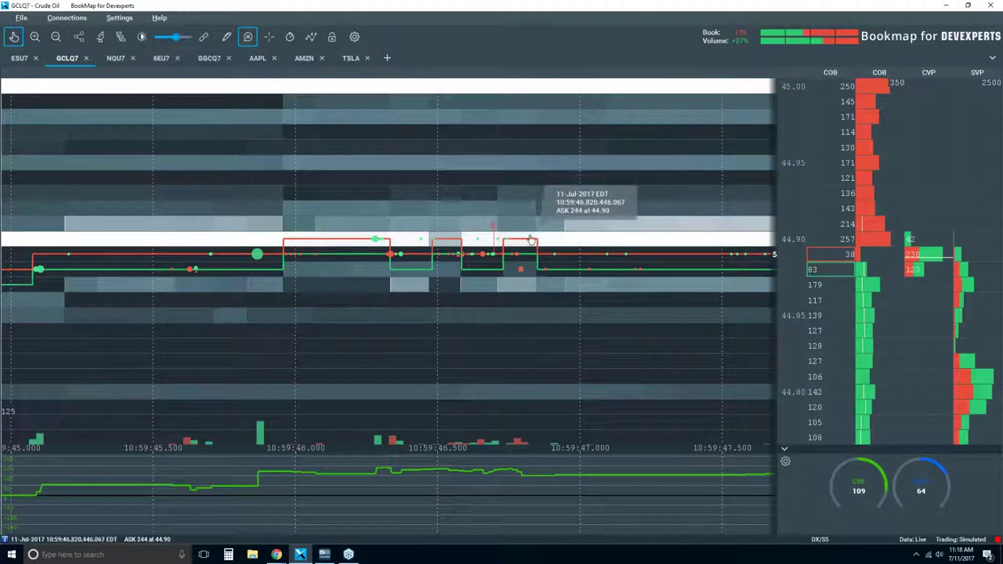
# - Examine the rally into 44.90 and the pullback that follows it between about 10:56 and 11:02
pyautogui.scroll(-2, 615, 240)
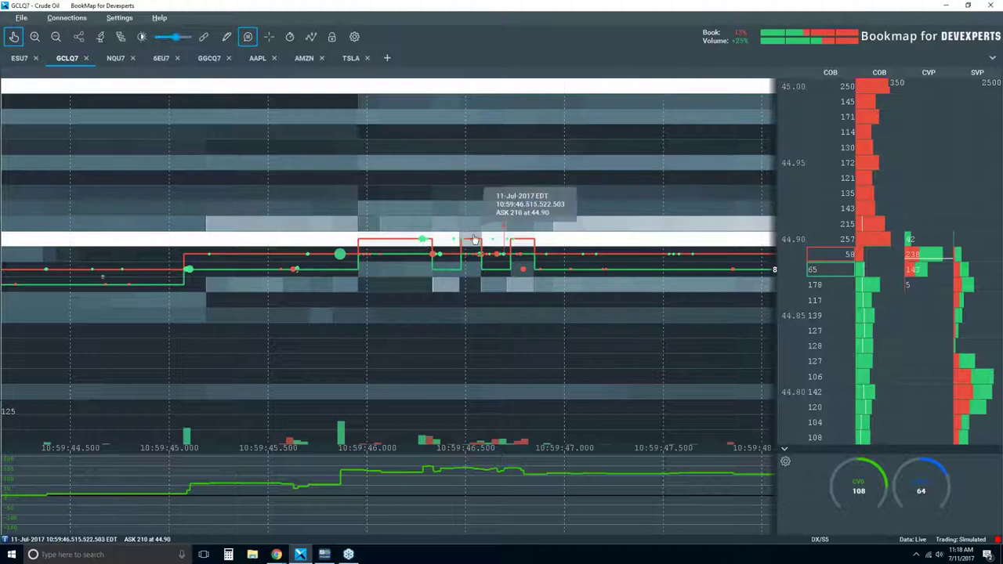
pyautogui.scroll(-5, 480, 237)
pyautogui.scroll(-3, 486, 233)
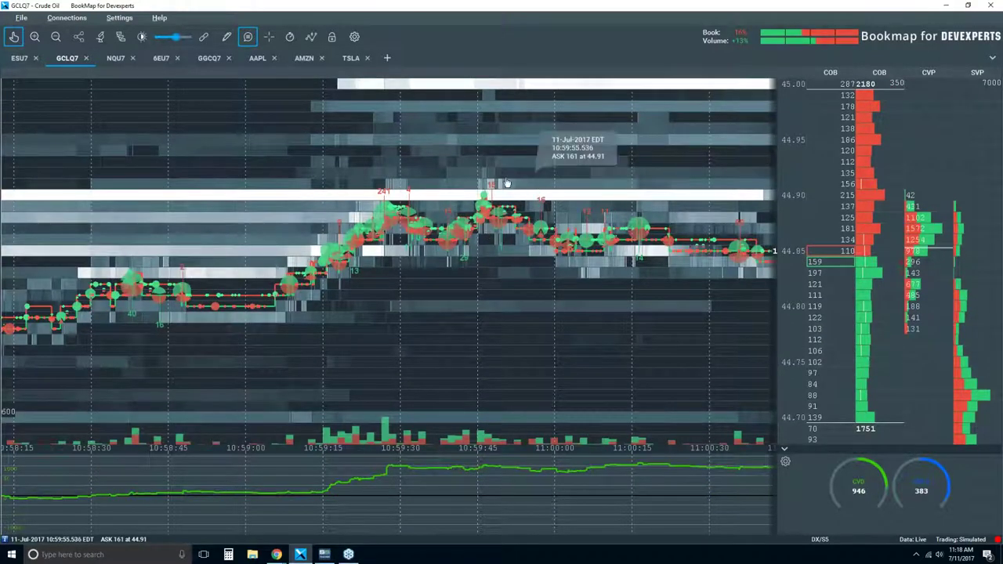
pyautogui.scroll(-3, 468, 205)
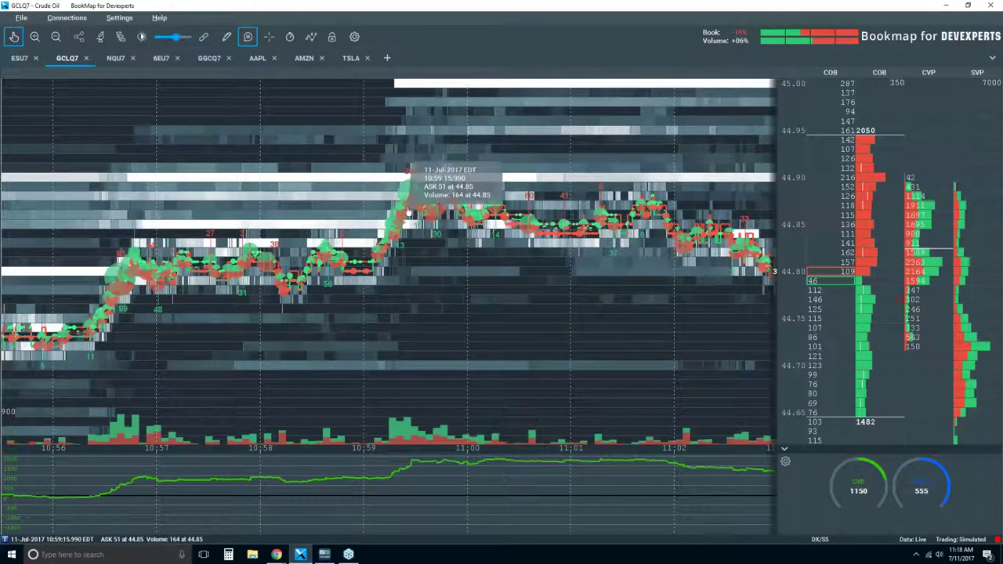
pyautogui.scroll(5, 408, 215)
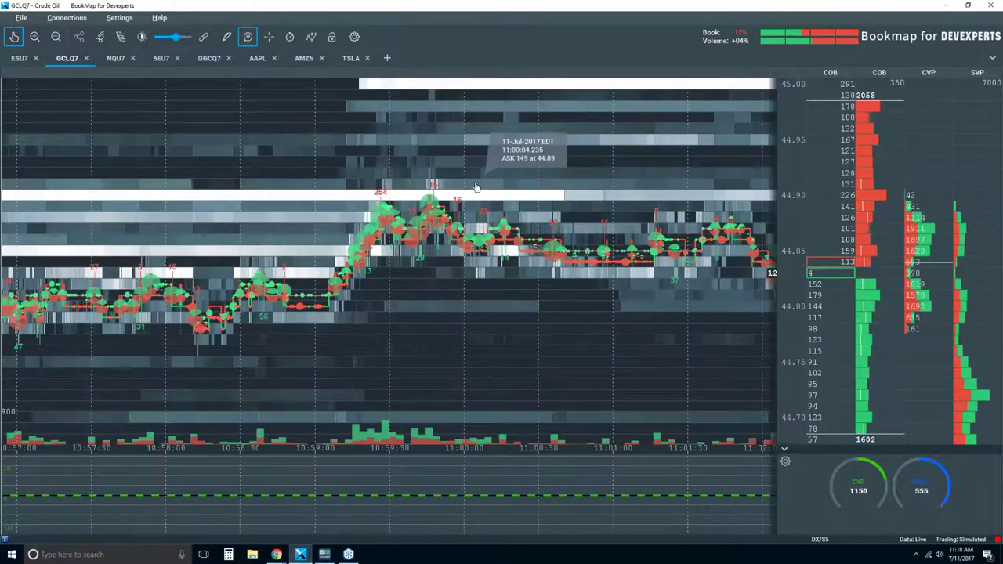
# - Inspect the trades hitting the 44.90 ask wall between 10:59:45 and 10:59:47 at millisecond detail
pyautogui.scroll(5, 322, 229)
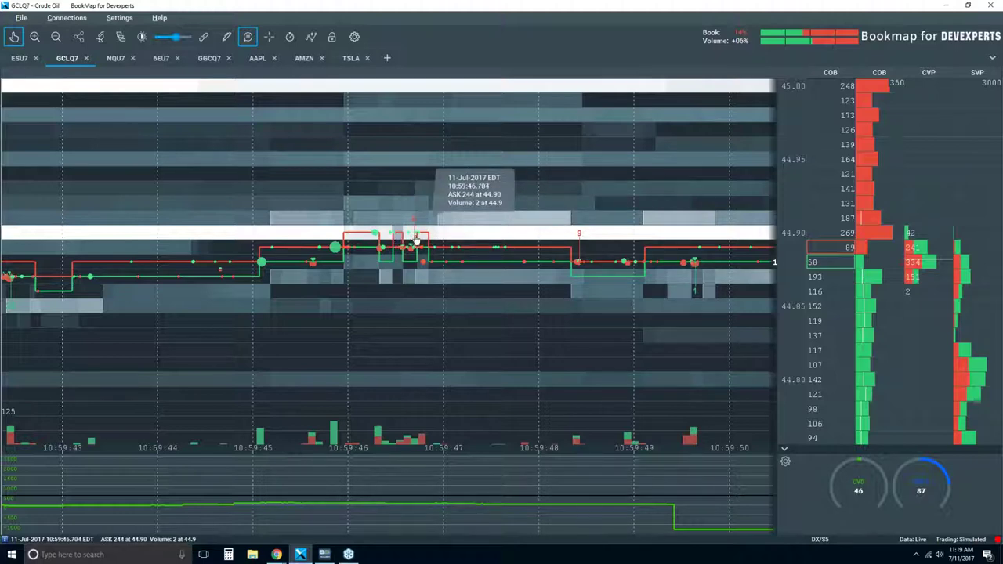
pyautogui.scroll(2, 384, 233)
pyautogui.scroll(2, 384, 234)
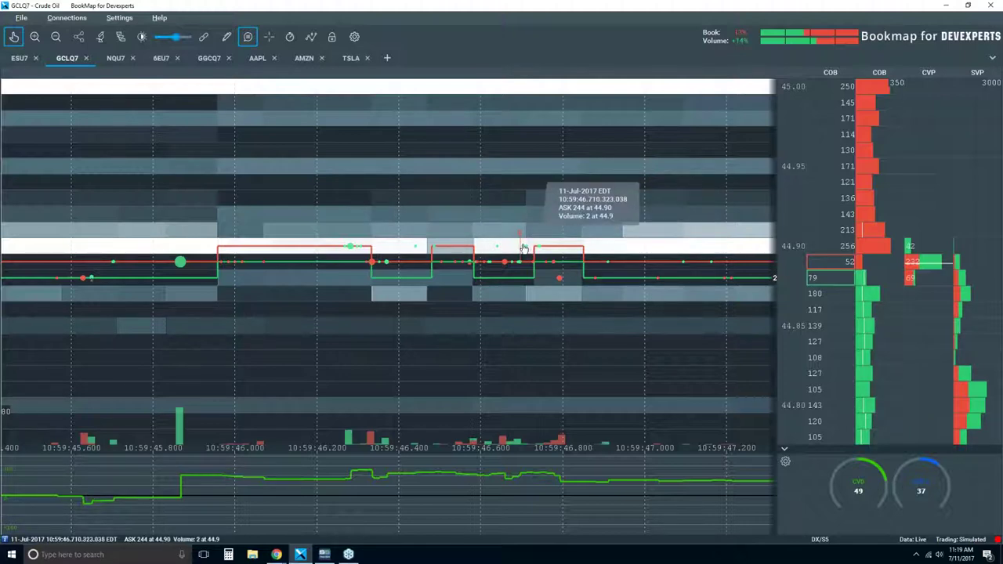
pyautogui.scroll(-3, 525, 248)
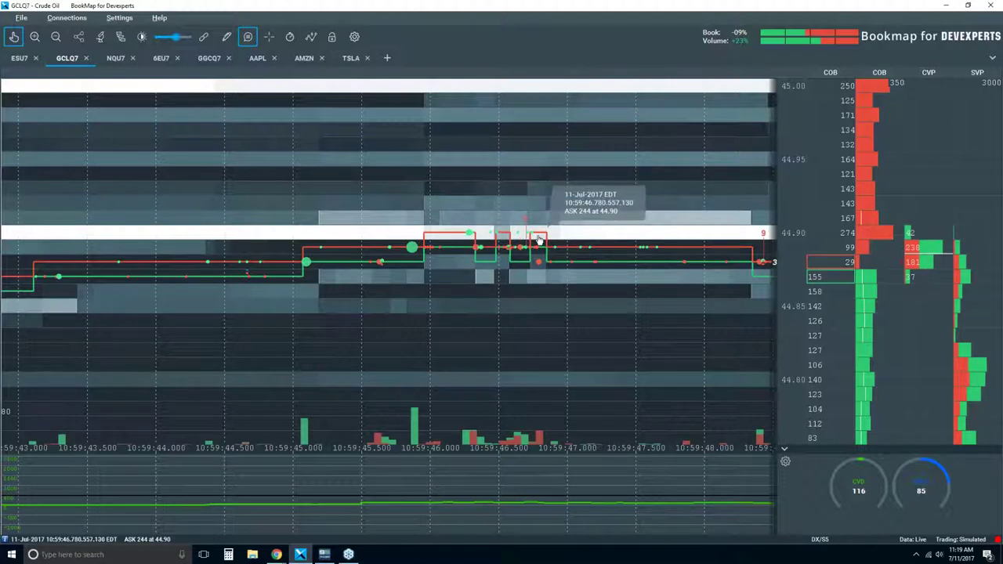
pyautogui.scroll(-4, 539, 239)
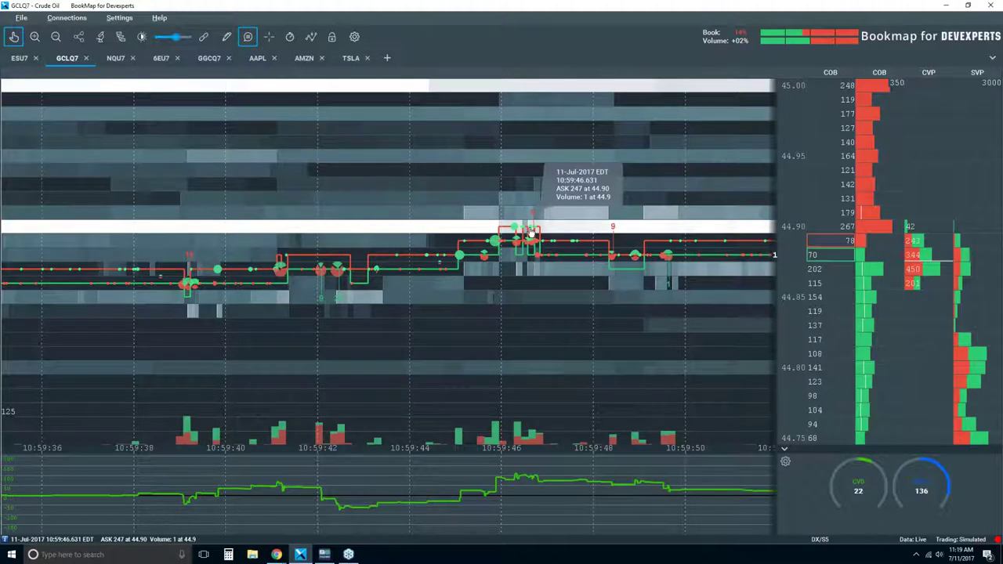
# - Trace the rejection from 44.90 in progressively wider context, from a few seconds out to about 10:54 to 11:04
pyautogui.scroll(-2, 530, 233)
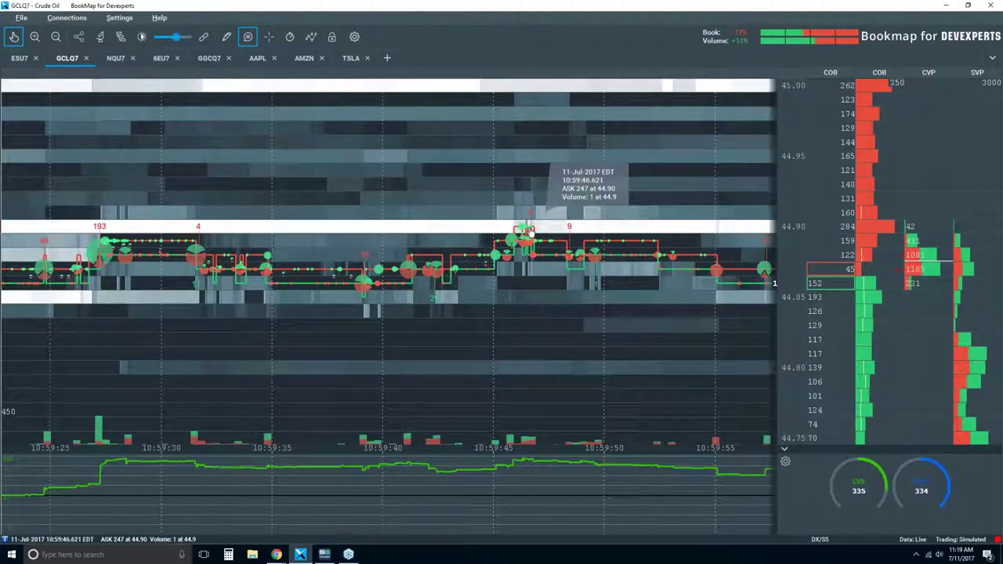
pyautogui.scroll(-2, 531, 233)
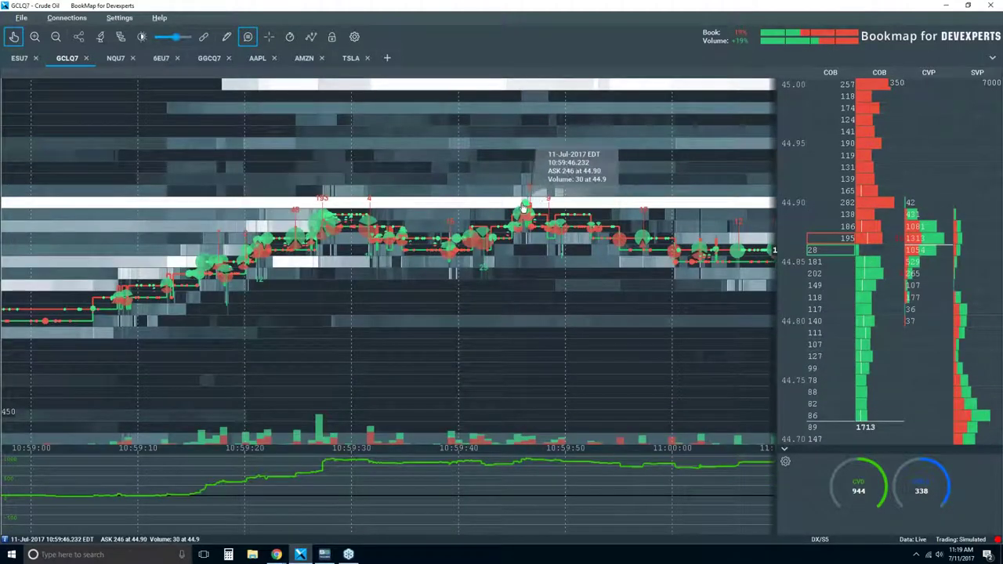
pyautogui.scroll(-2, 539, 227)
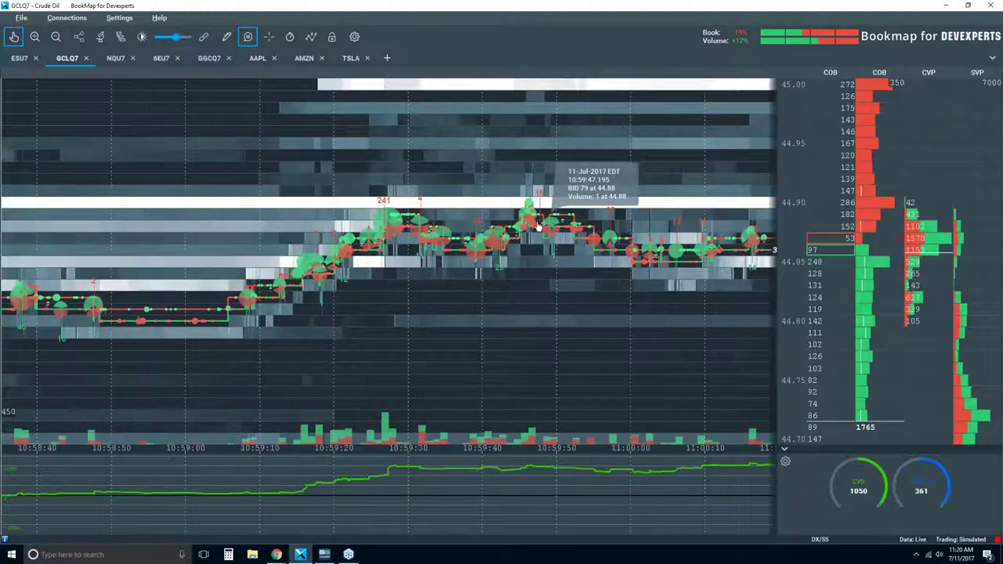
pyautogui.scroll(-5, 539, 226)
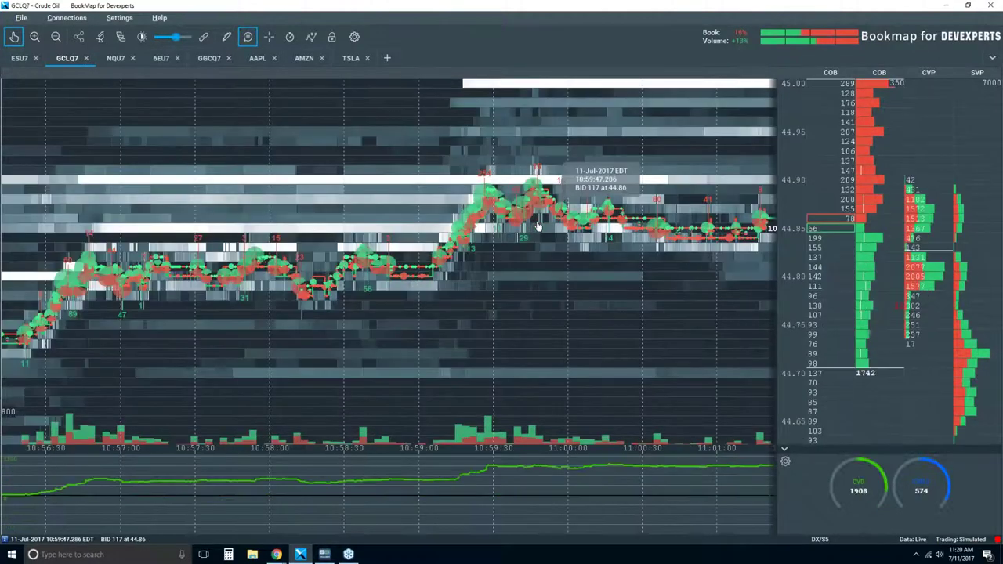
pyautogui.scroll(-4, 562, 222)
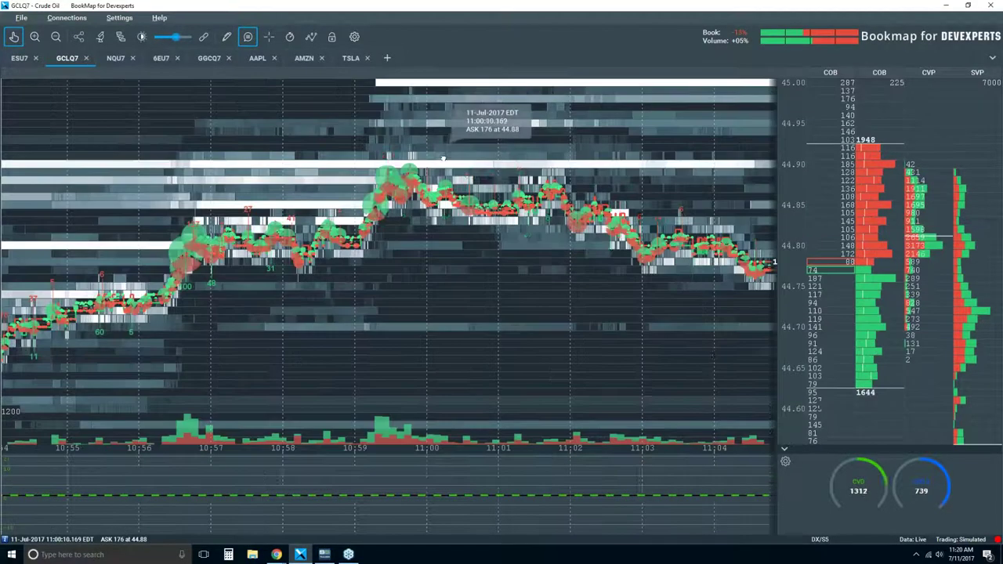
# - Return the crude oil chart to live price and review the liquidity bands and swings since about 10:10
pyautogui.click(14, 37)
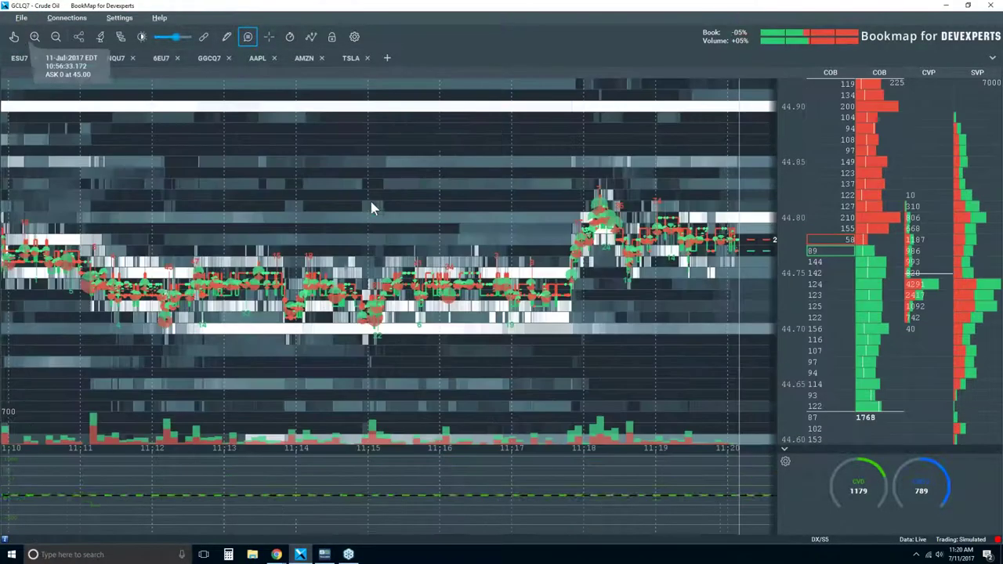
pyautogui.scroll(-4, 417, 175)
pyautogui.scroll(-2, 418, 185)
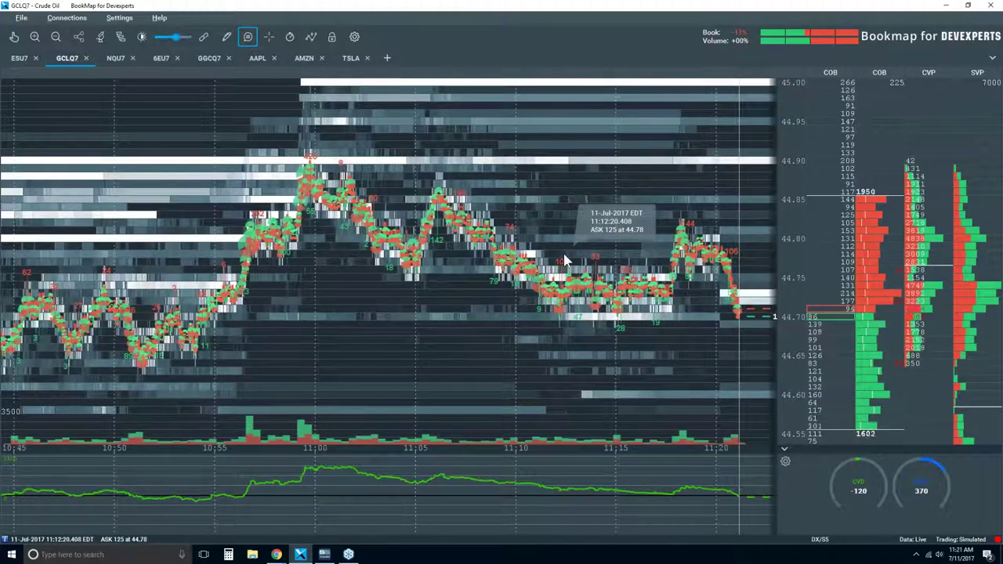
pyautogui.scroll(-2, 564, 259)
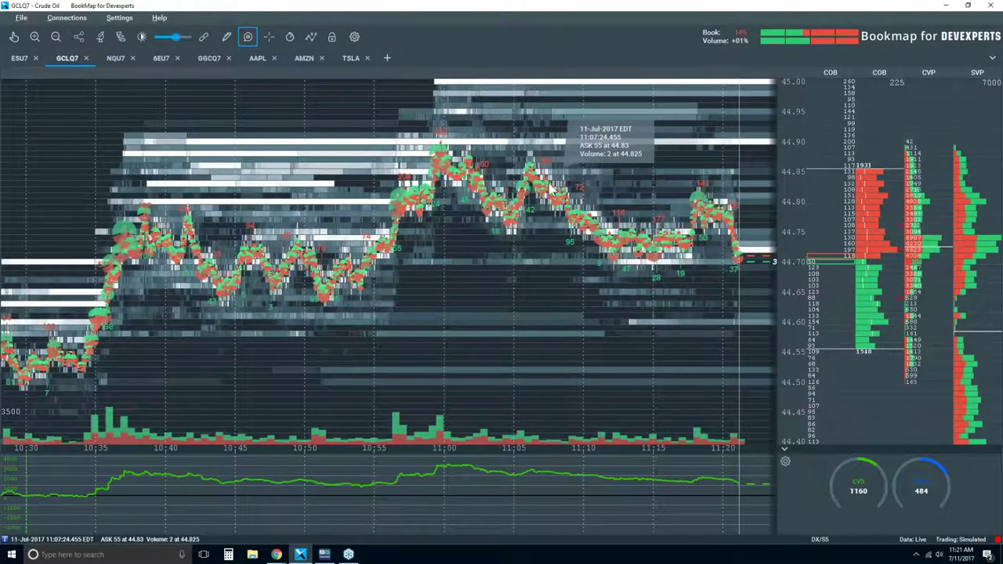
pyautogui.scroll(2, 547, 179)
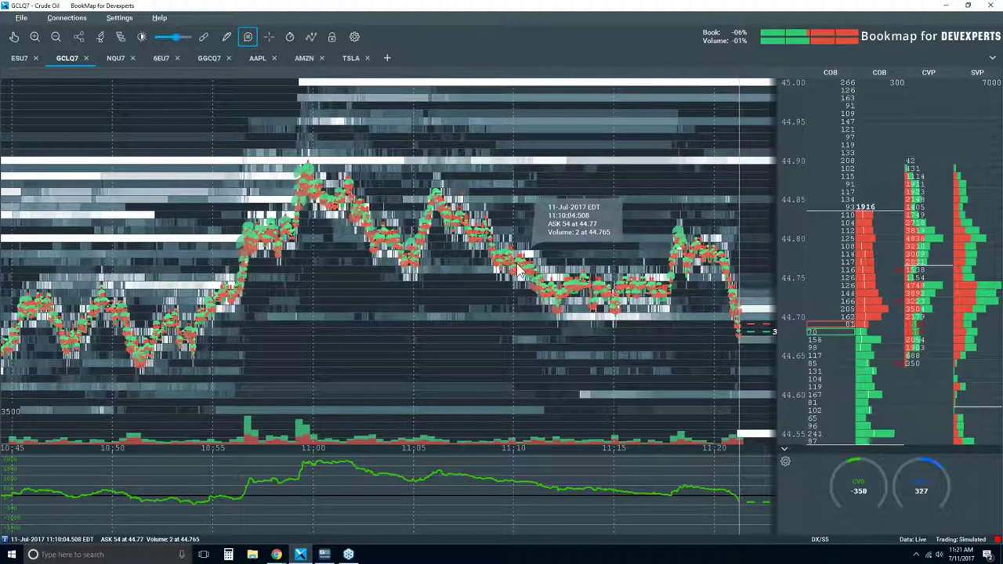
pyautogui.scroll(2, 501, 234)
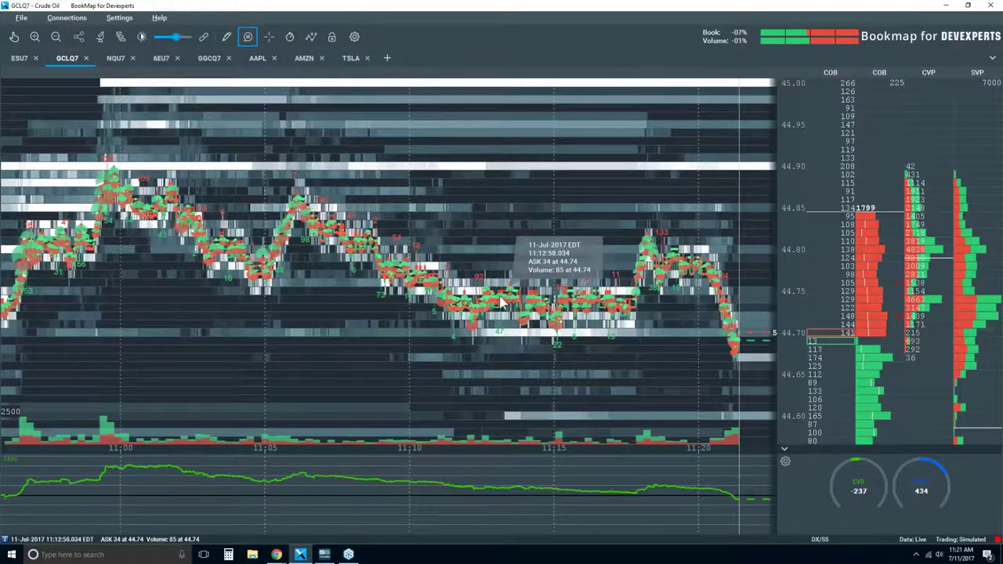
pyautogui.scroll(-3, 508, 283)
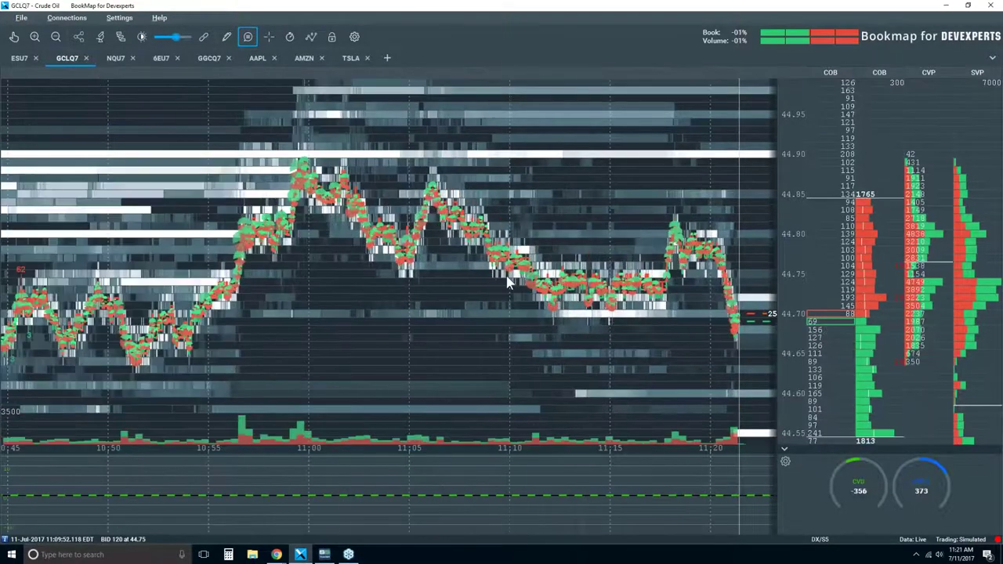
pyautogui.scroll(-4, 507, 277)
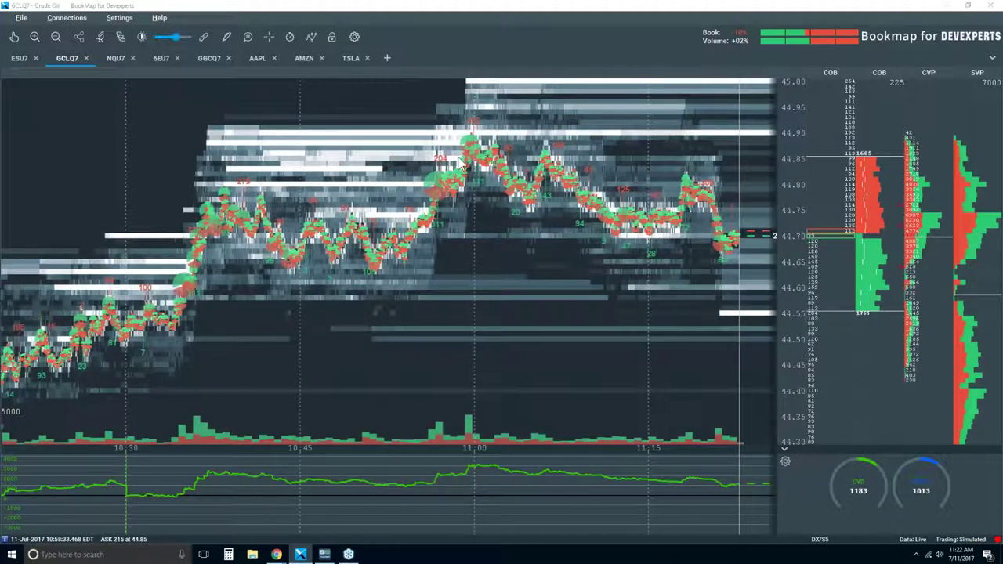
pyautogui.scroll(-2, 453, 164)
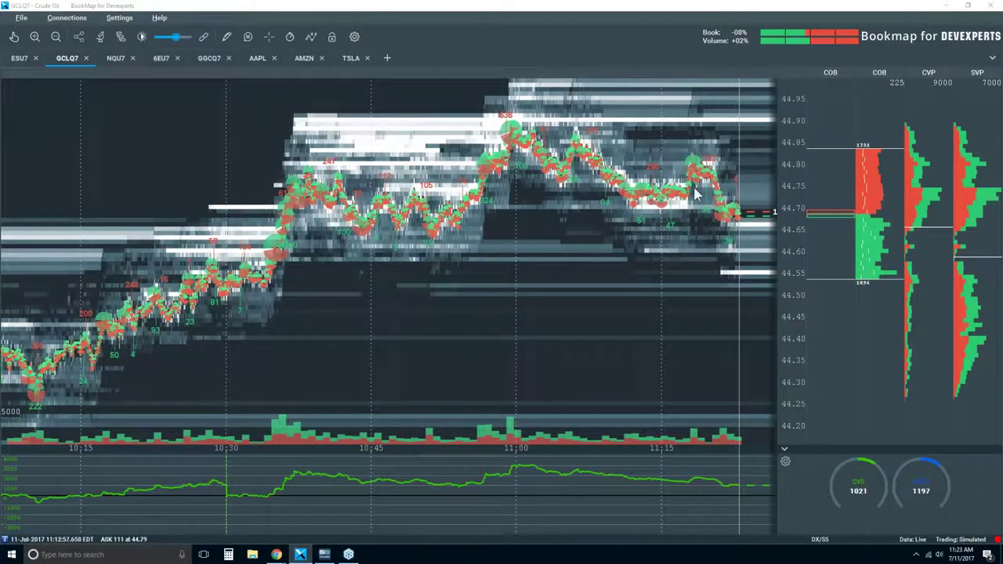
# - Draw a rising ray from the 10:10 low near 44.26, and falling rays from the 44.90 high and the 11:05 low near 44.75
pyautogui.click(227, 37)
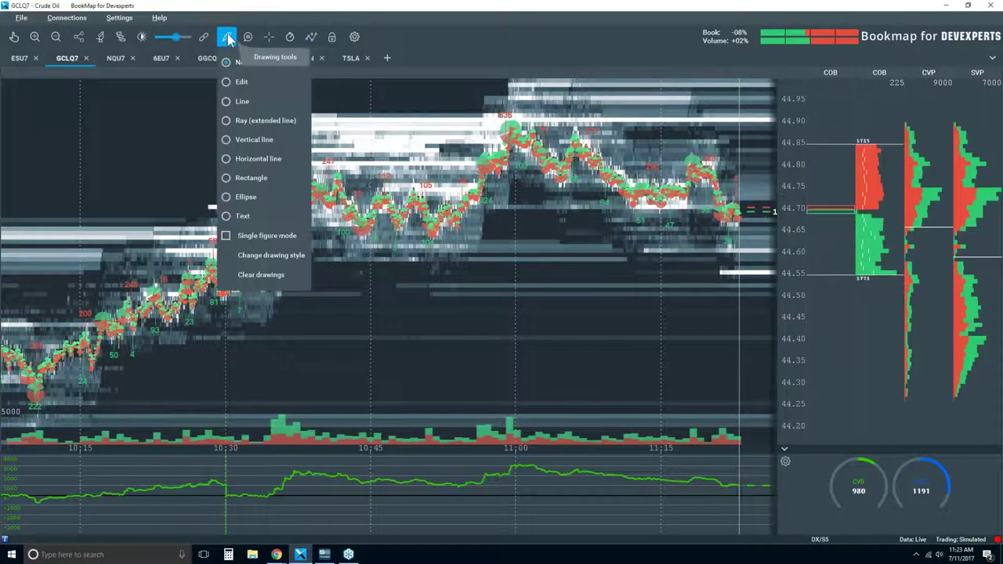
pyautogui.click(289, 123)
pyautogui.click(35, 397)
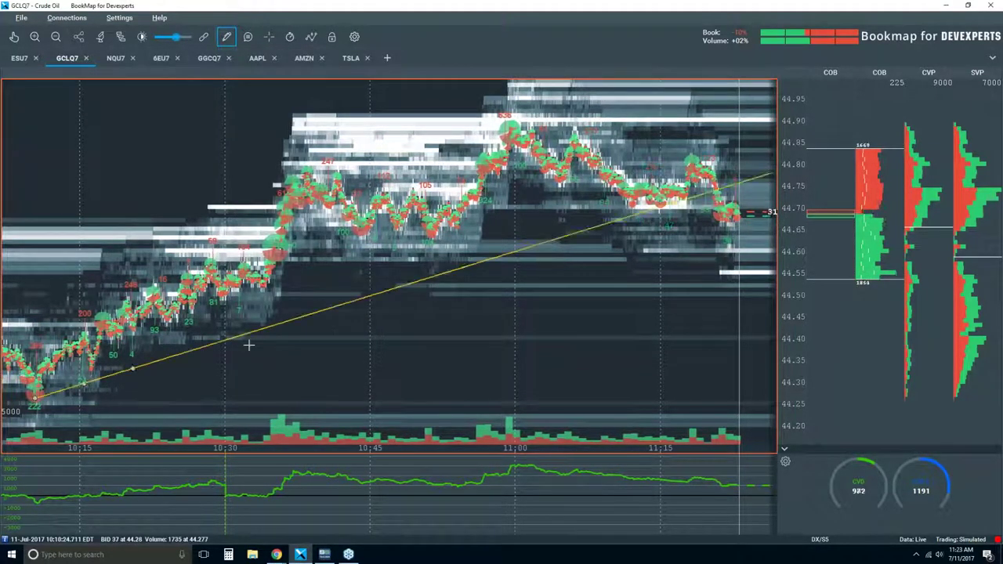
pyautogui.click(208, 326)
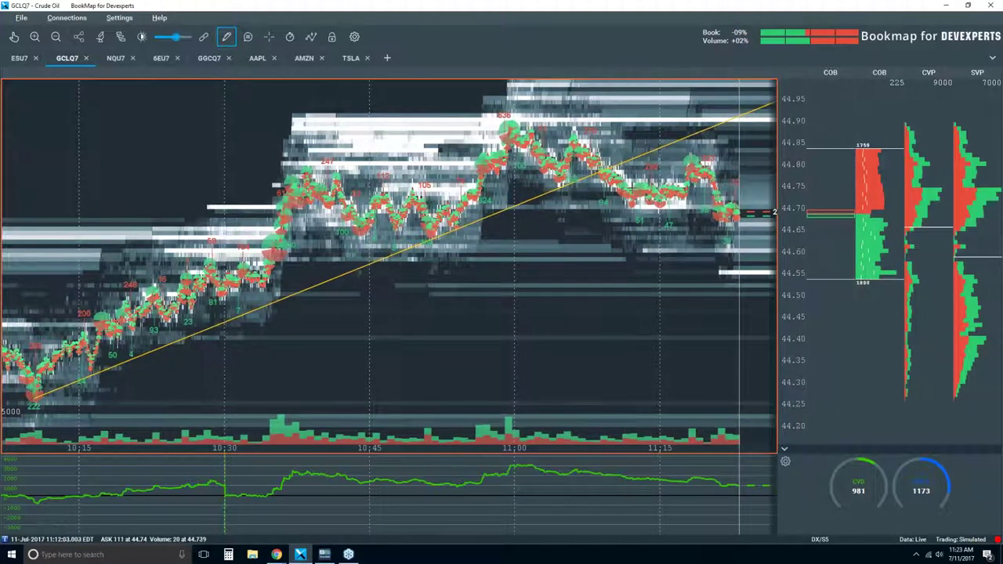
pyautogui.click(511, 122)
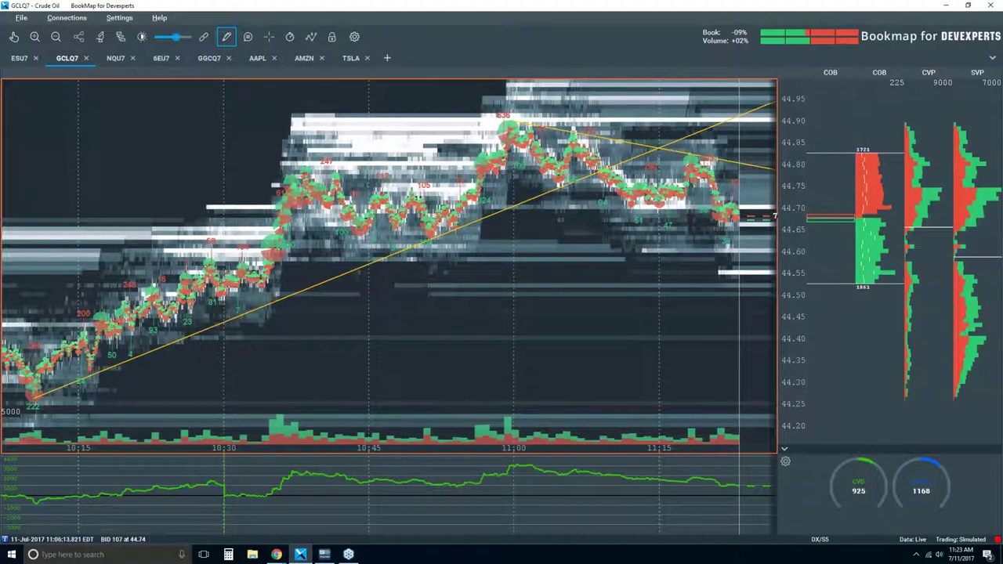
pyautogui.click(559, 183)
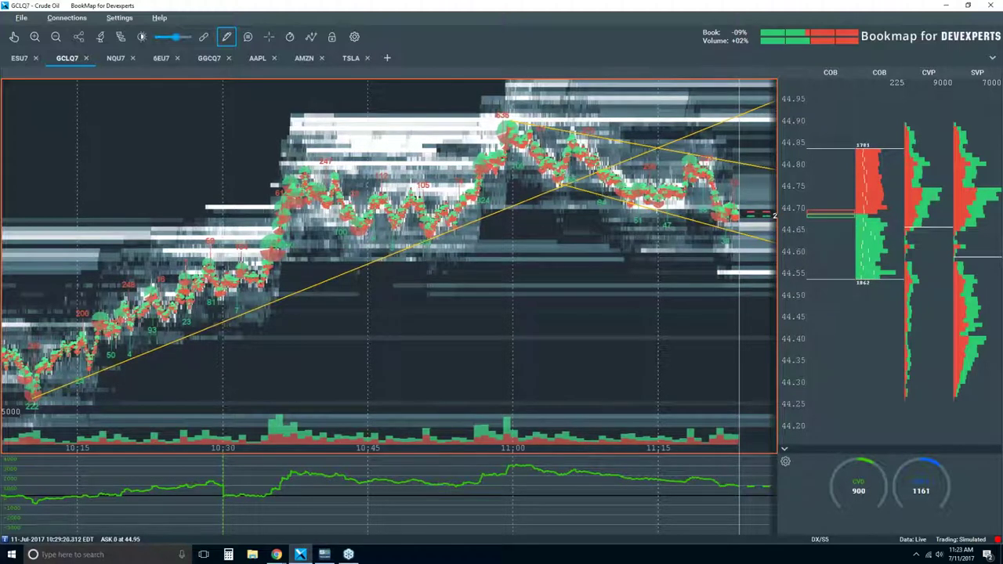
# - Add horizontal lines at about 44.78, 44.58 and 44.64 to mark the range levels, and leave drawing mode
pyautogui.click(227, 36)
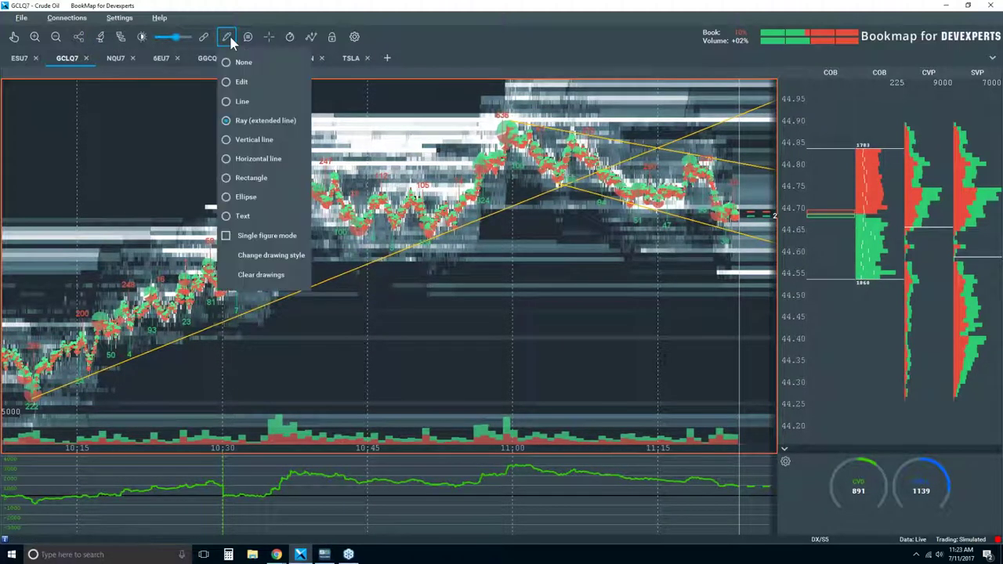
pyautogui.click(263, 158)
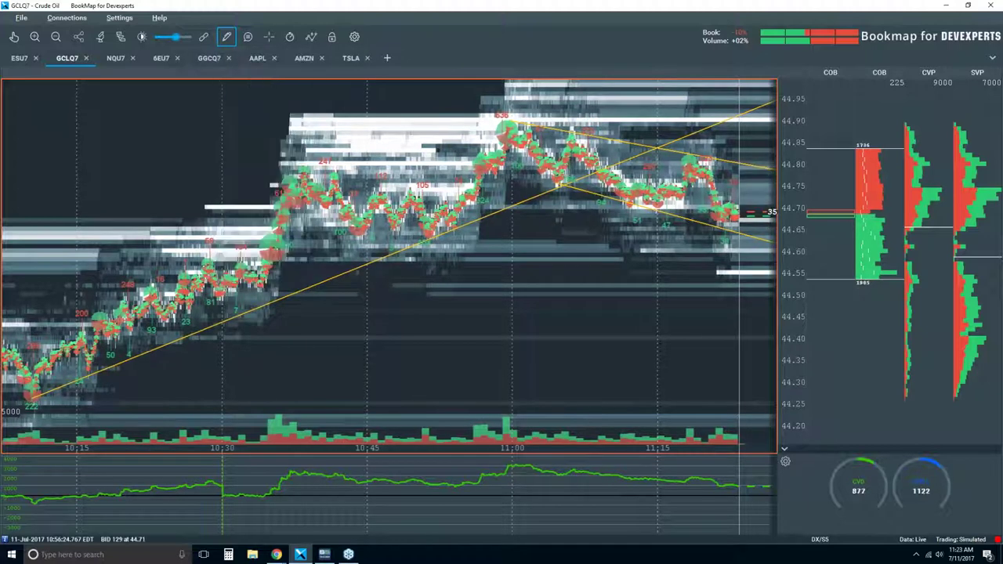
pyautogui.click(389, 174)
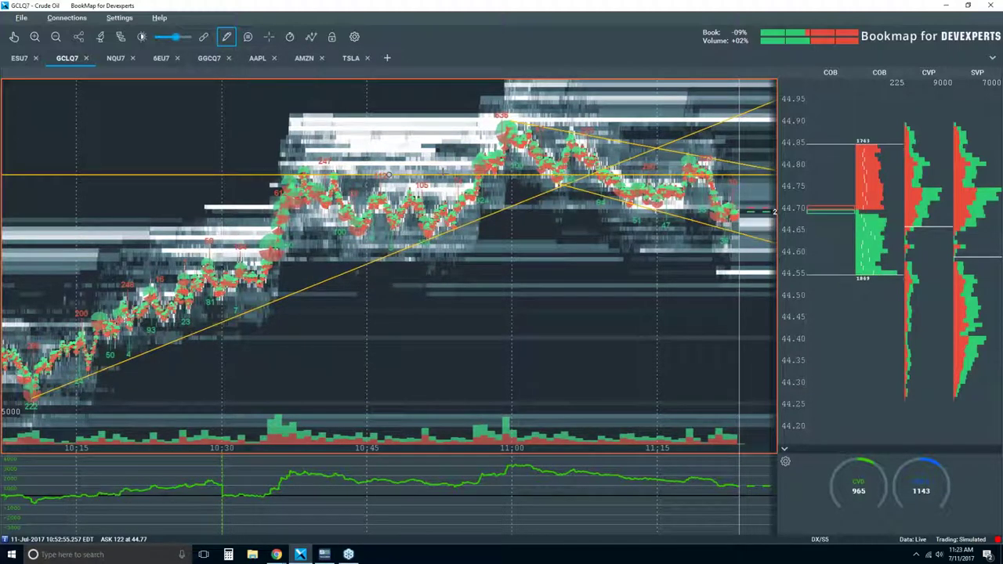
pyautogui.click(389, 260)
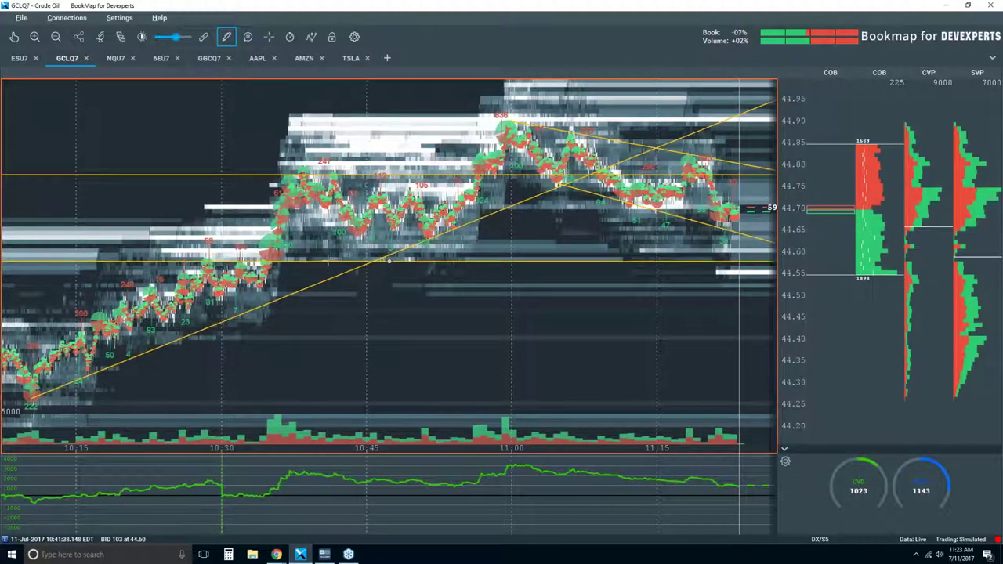
pyautogui.click(389, 233)
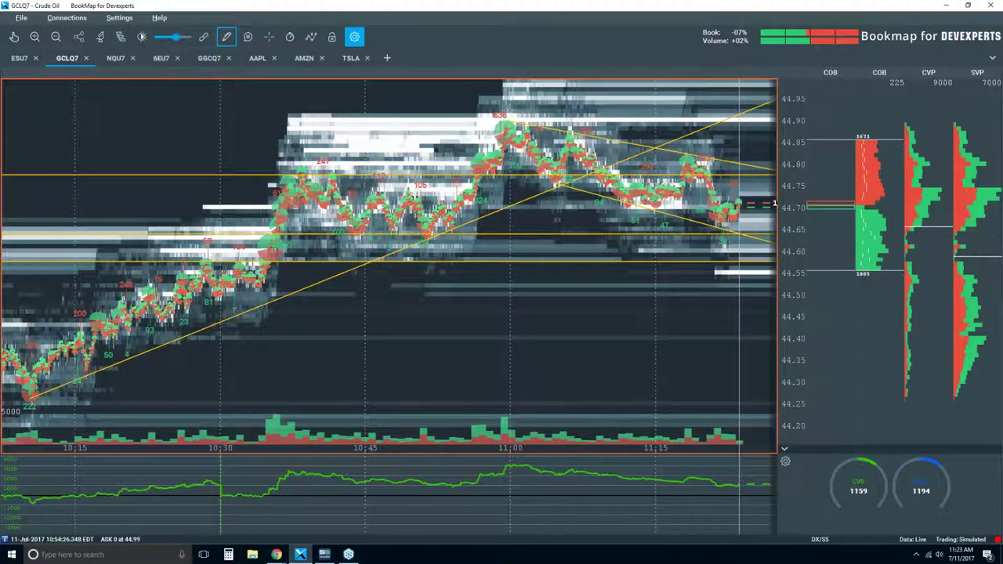
pyautogui.click(226, 36)
pyautogui.click(234, 61)
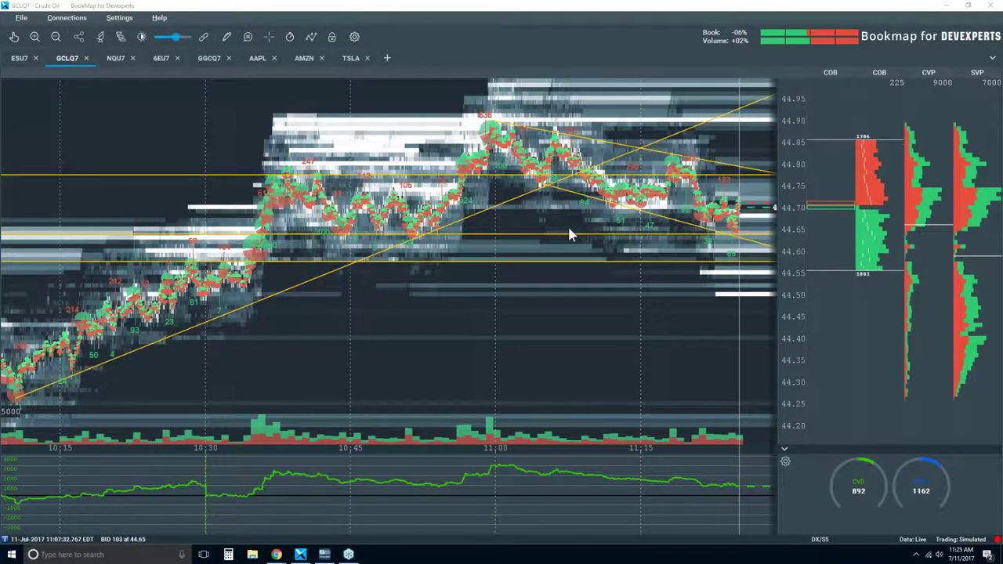
# - Inspect the range between 10:51 and 10:55 against the drawn levels and the resting ask liquidity at 44.74
pyautogui.click(13, 37)
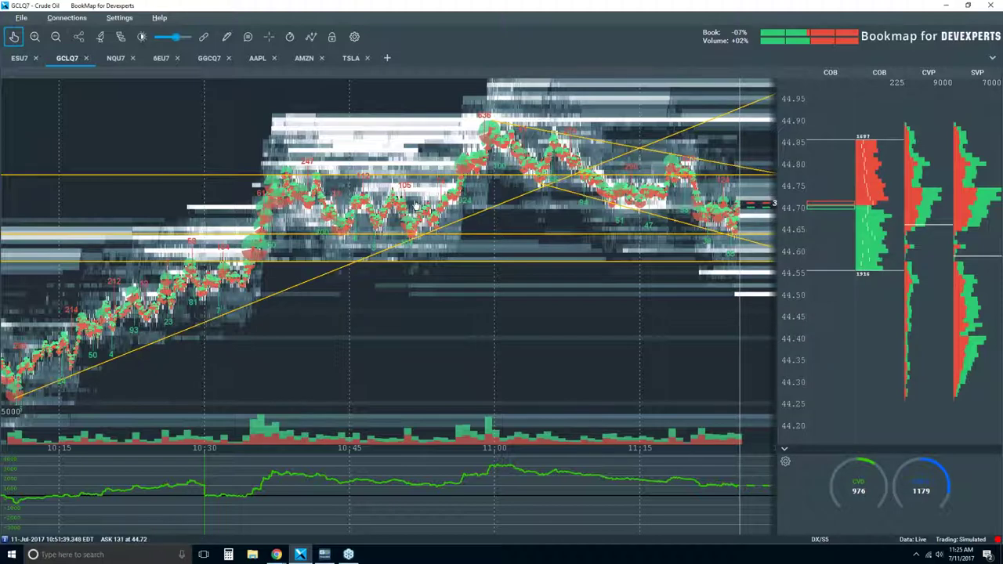
pyautogui.scroll(3, 419, 207)
pyautogui.scroll(2, 428, 226)
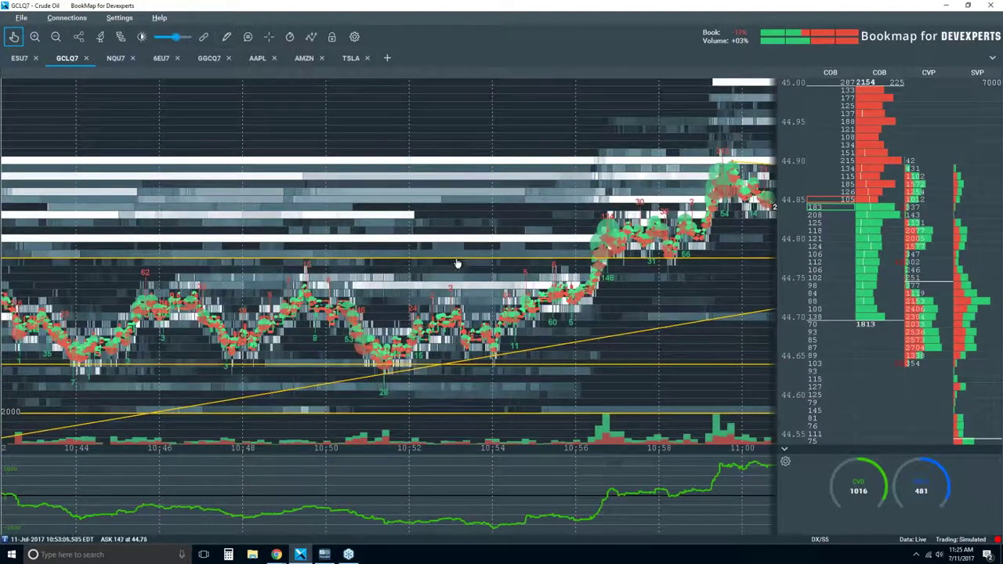
pyautogui.scroll(3, 468, 294)
pyautogui.scroll(3, 472, 290)
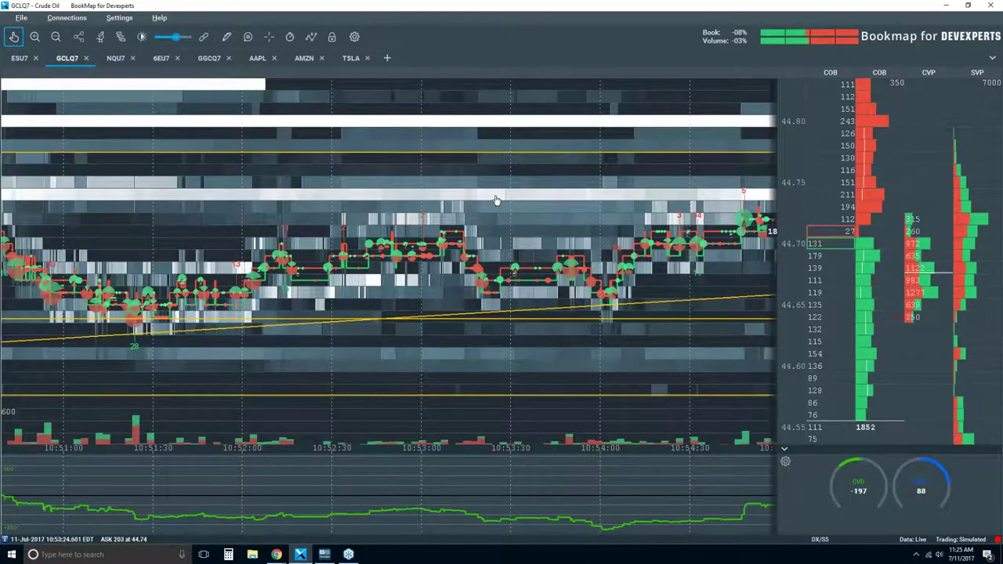
# - Examine how the 44.74 ask liquidity is absorbed around 10:56:06, before the breakout towards 44.80
pyautogui.scroll(-2, 495, 200)
pyautogui.scroll(-2, 494, 201)
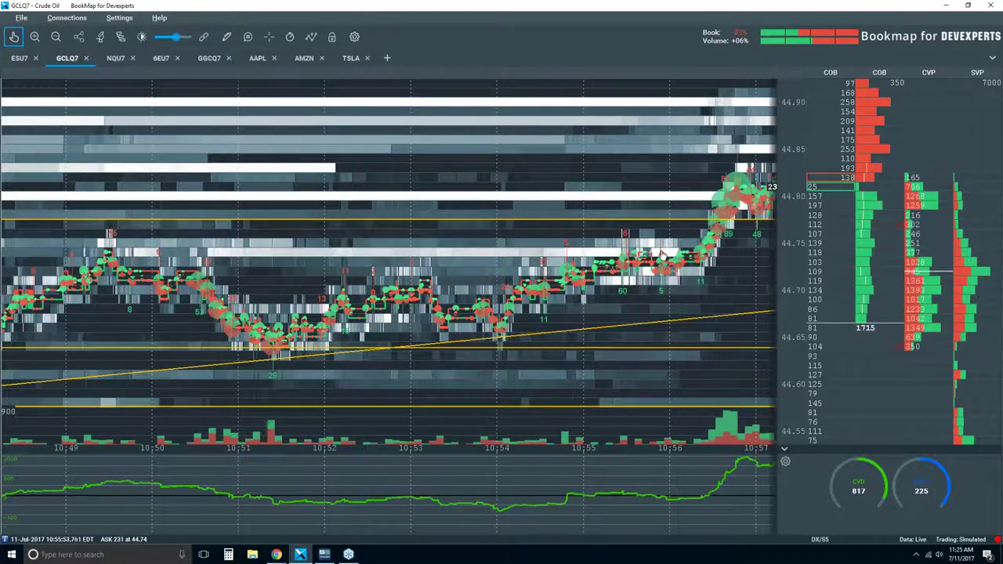
pyautogui.scroll(3, 663, 253)
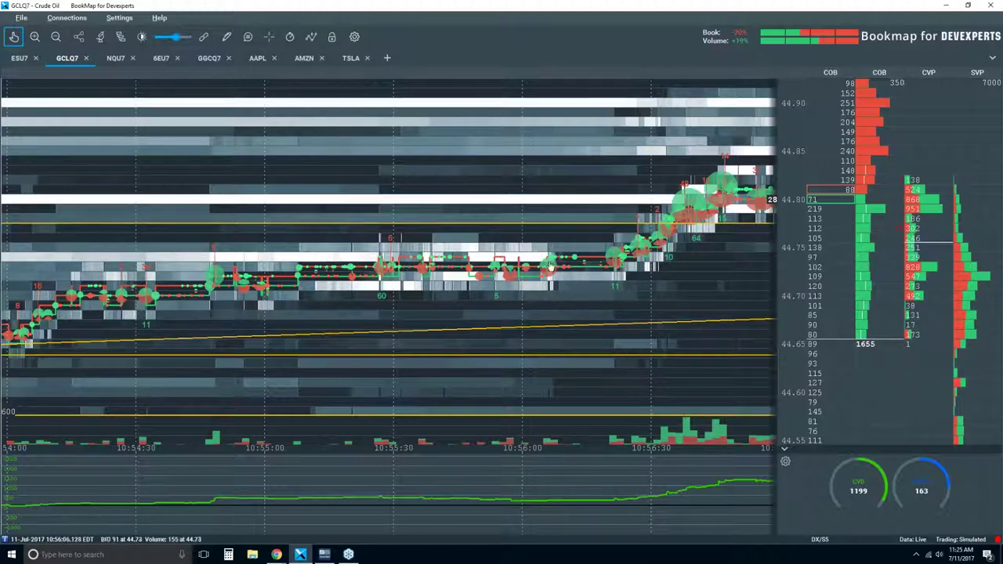
pyautogui.scroll(5, 549, 259)
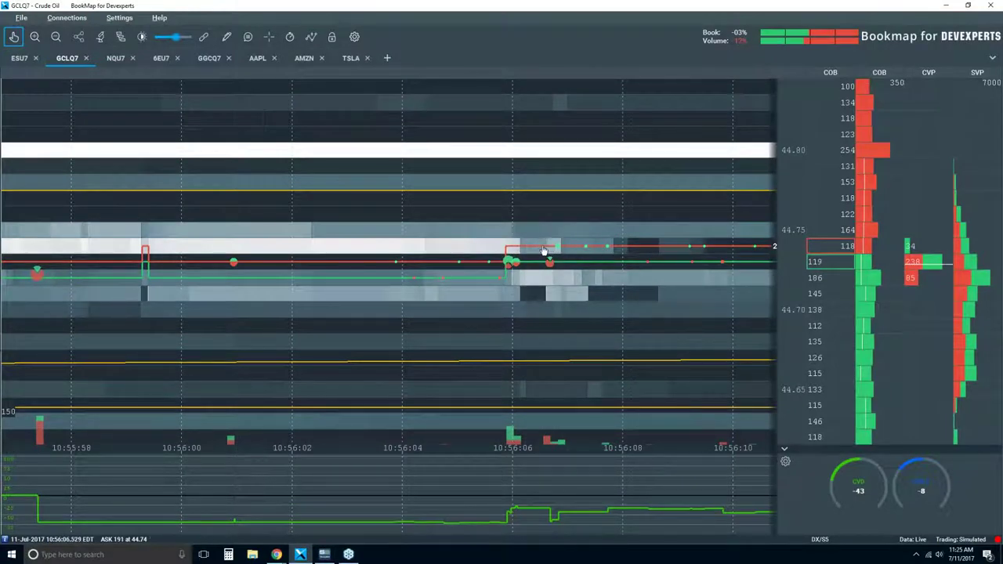
pyautogui.scroll(-6, 574, 251)
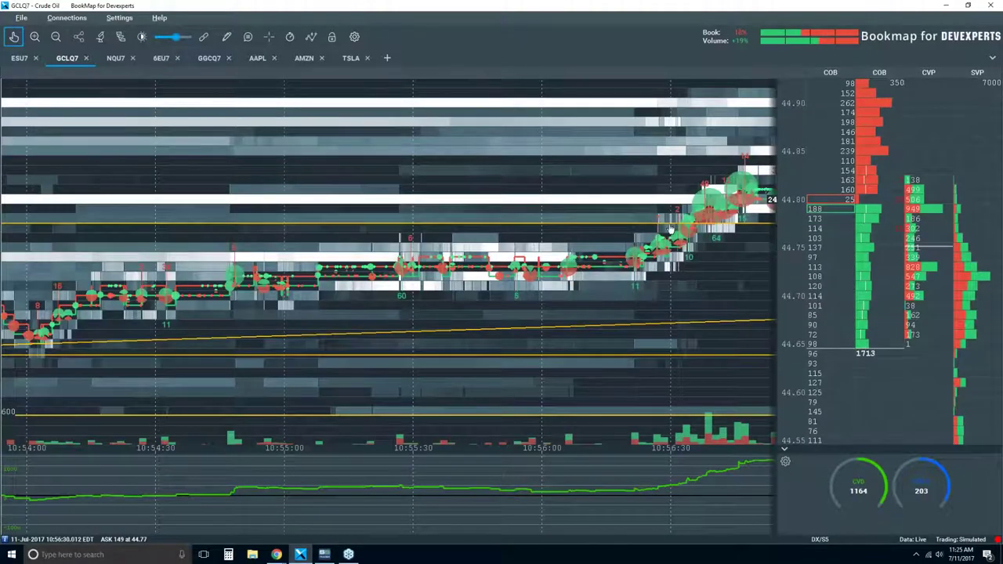
# - Examine the breakout through the 44.78 line around 10:56:30 against the preceding range between 10:40 and 10:55
pyautogui.scroll(3, 670, 228)
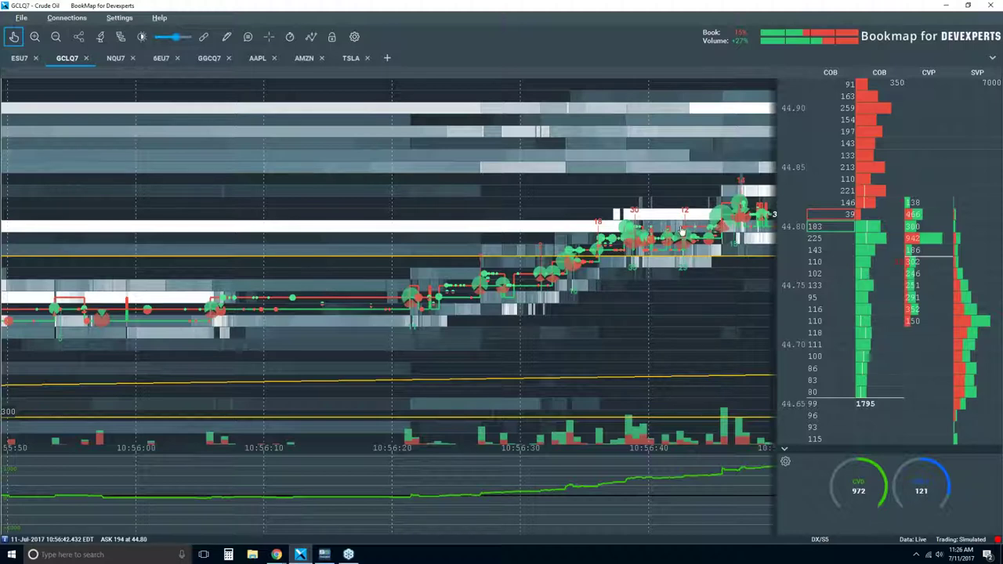
pyautogui.scroll(-2, 637, 245)
pyautogui.scroll(-2, 636, 245)
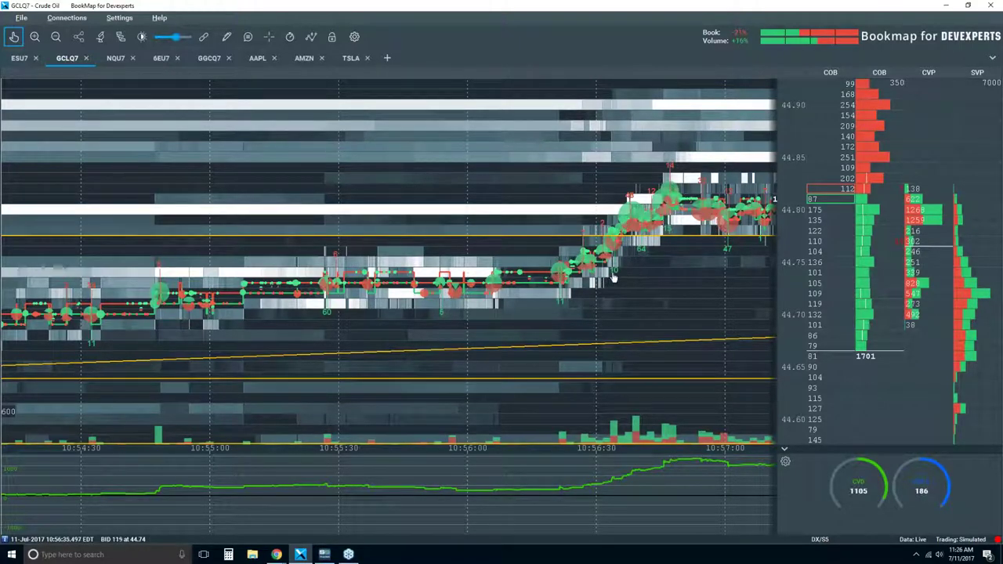
pyautogui.scroll(-1, 618, 260)
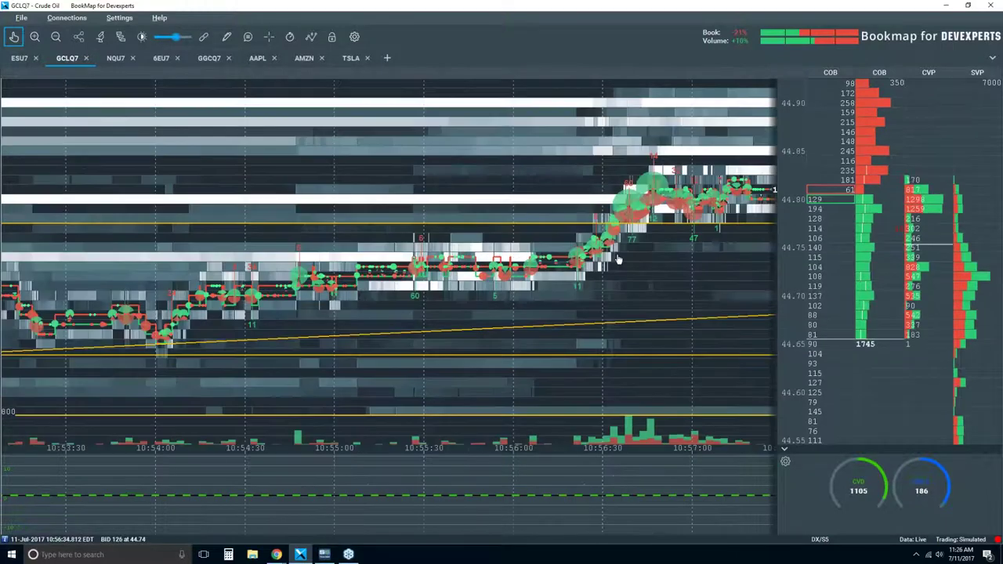
pyautogui.scroll(-3, 619, 260)
pyautogui.scroll(-1, 687, 274)
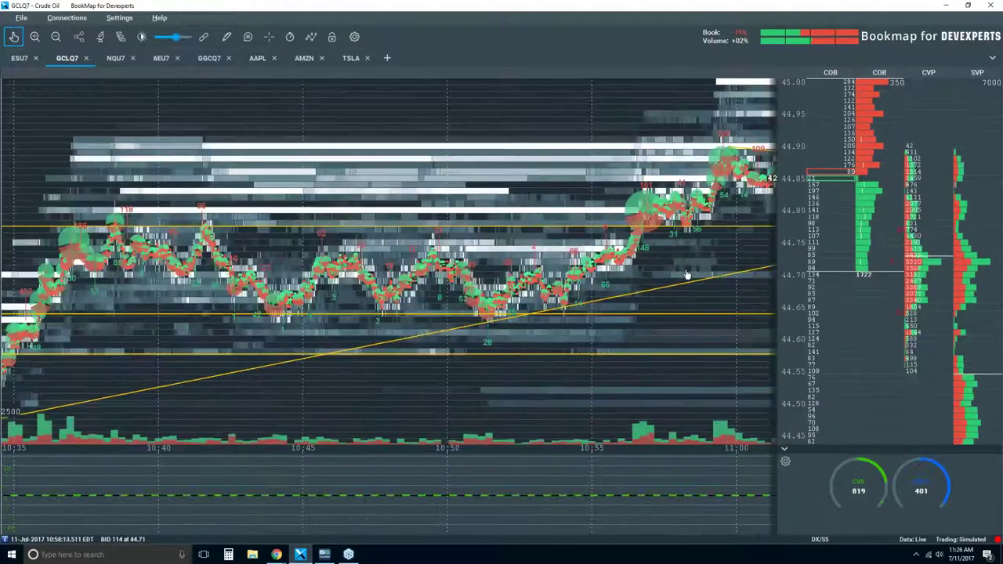
pyautogui.scroll(-1, 660, 226)
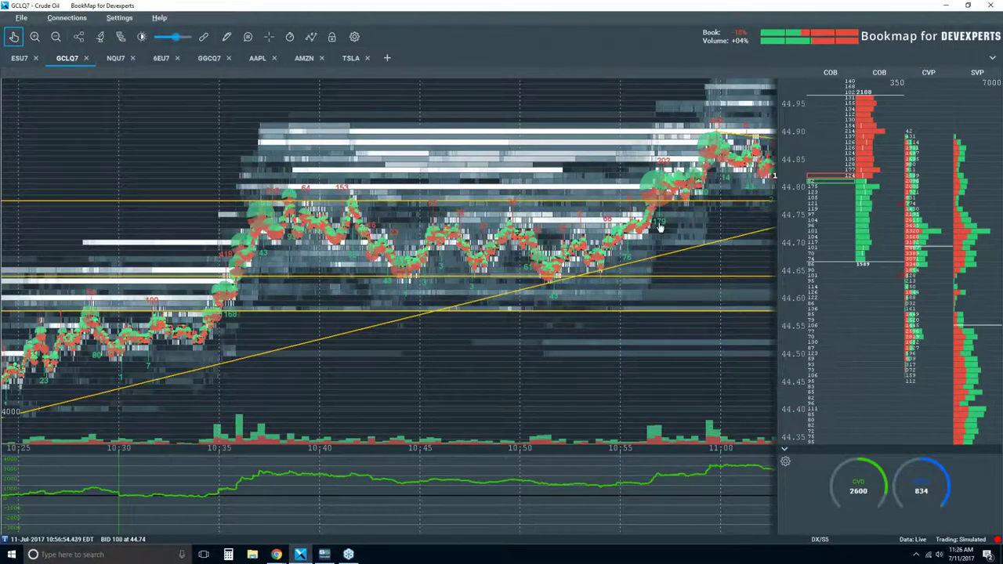
pyautogui.scroll(4, 660, 226)
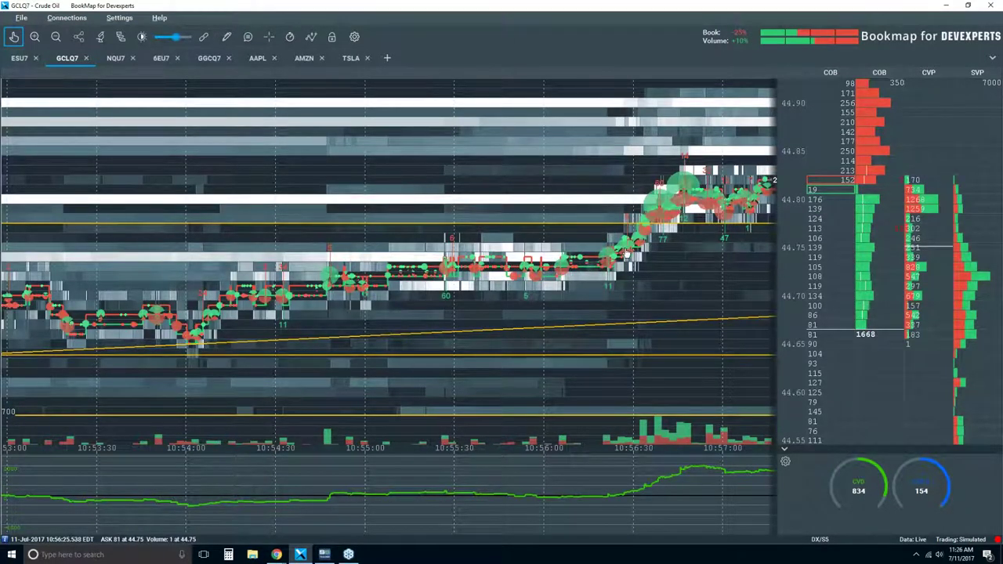
# - Compare the absorbed ask liquidity at 44.74 with the traded volume as price pushes through the 44.80 liquidity
pyautogui.scroll(-1, 627, 253)
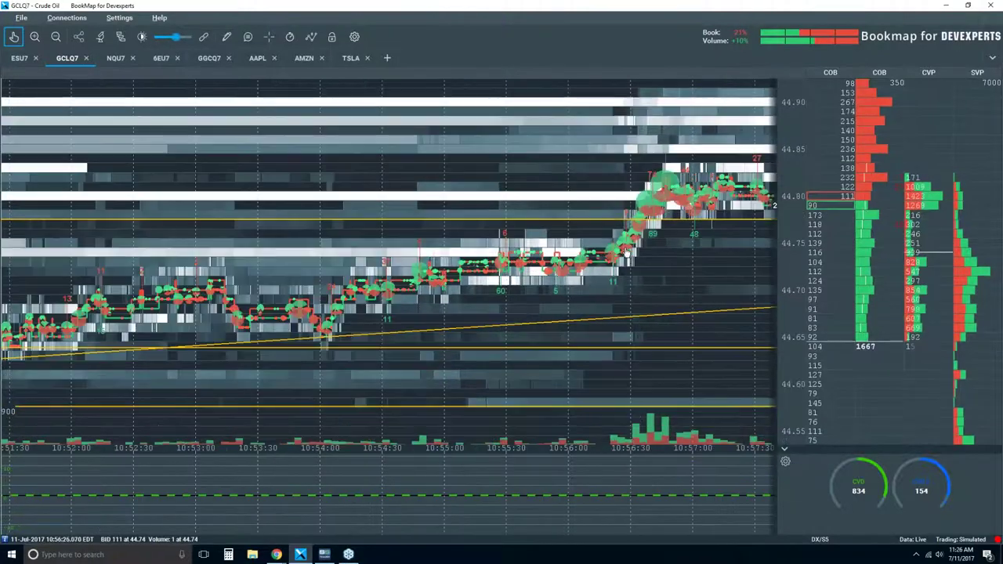
pyautogui.scroll(-2, 627, 253)
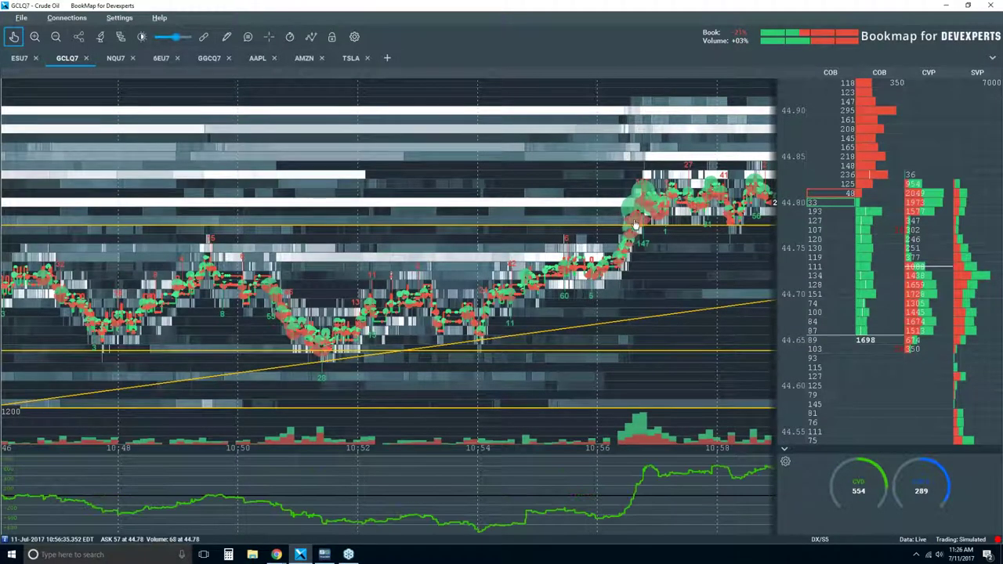
pyautogui.scroll(-1, 638, 231)
pyautogui.scroll(-1, 638, 230)
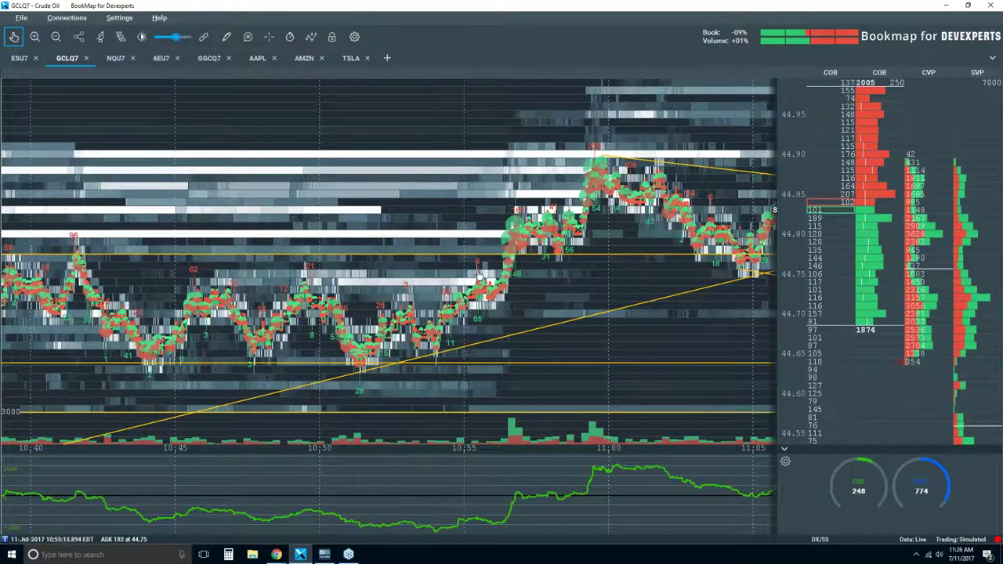
pyautogui.scroll(2, 482, 274)
pyautogui.scroll(2, 486, 266)
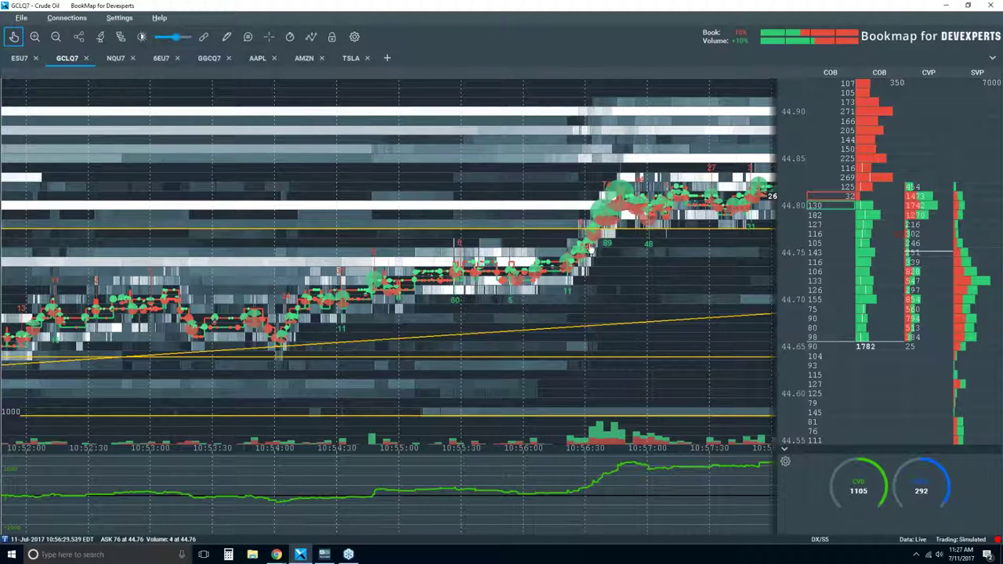
pyautogui.scroll(-2, 590, 249)
pyautogui.scroll(-2, 588, 267)
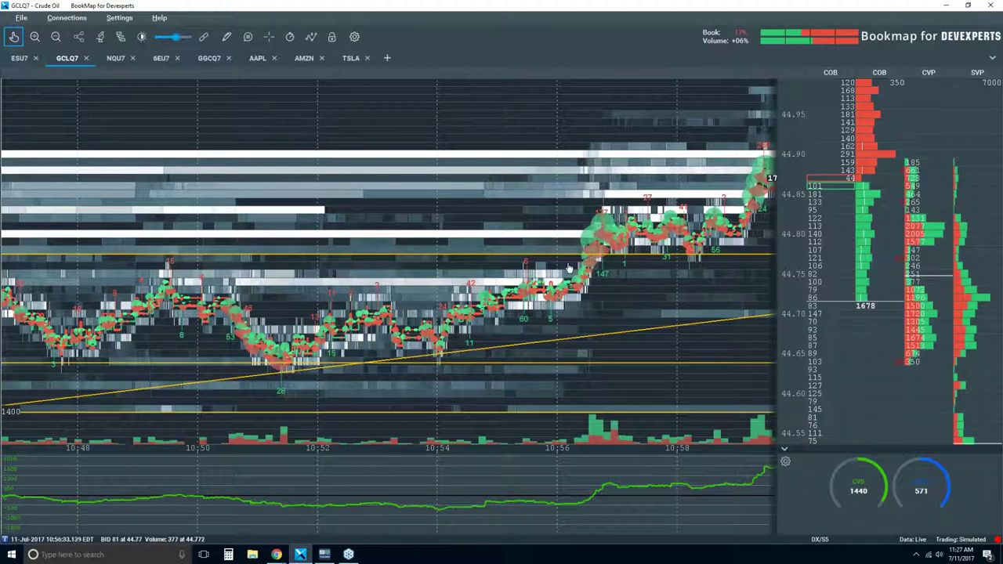
# - Inspect the 10:59 rally from 44.80 into the resting ask liquidity at 44.90 and the pullback that follows
pyautogui.scroll(2, 611, 244)
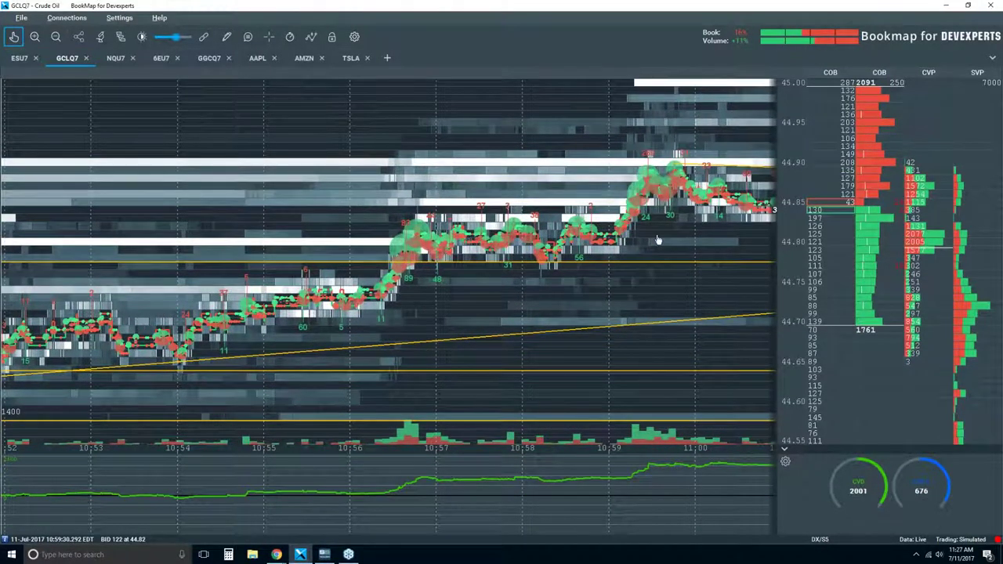
pyautogui.scroll(1, 623, 249)
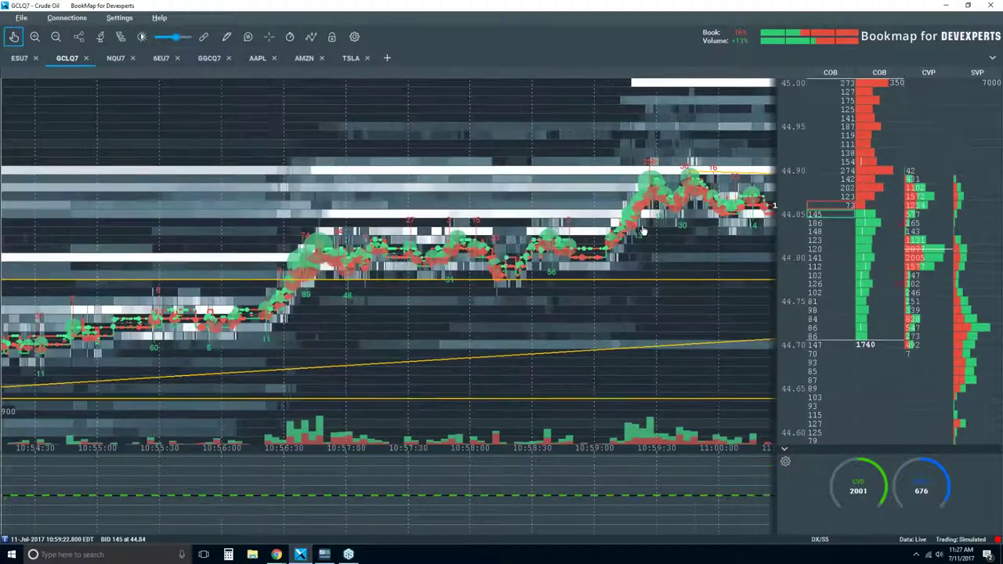
pyautogui.scroll(1, 659, 253)
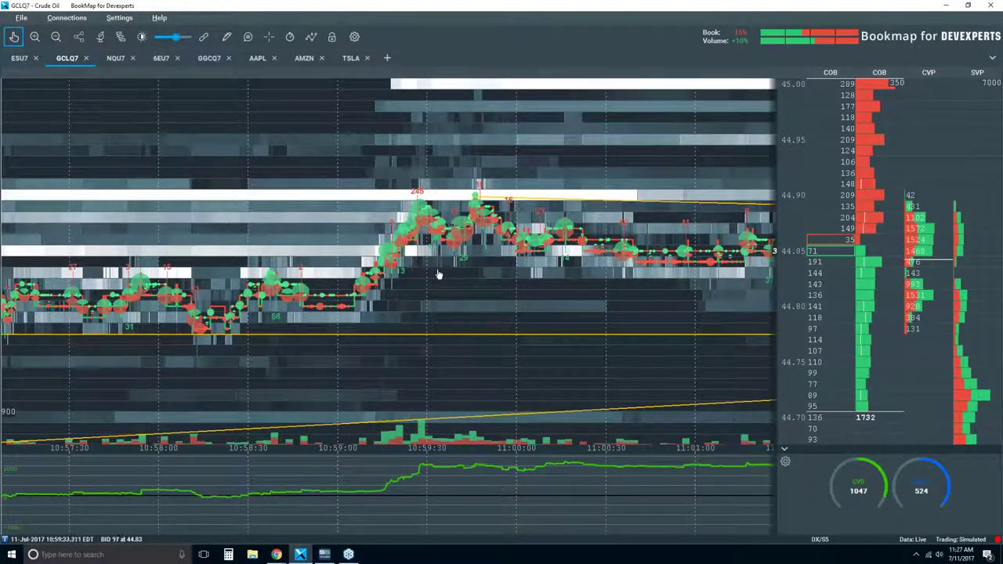
pyautogui.scroll(-2, 367, 283)
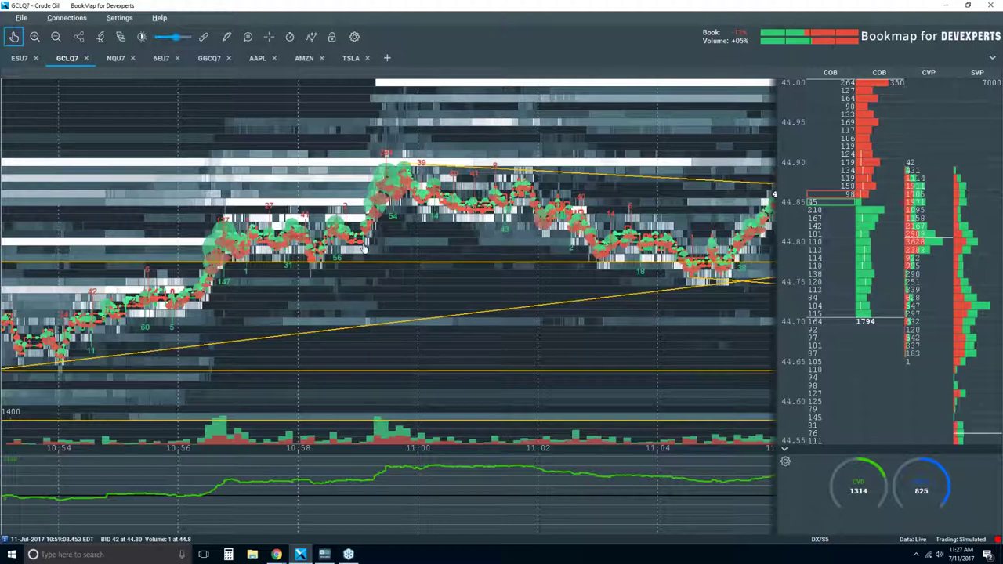
pyautogui.scroll(2, 366, 248)
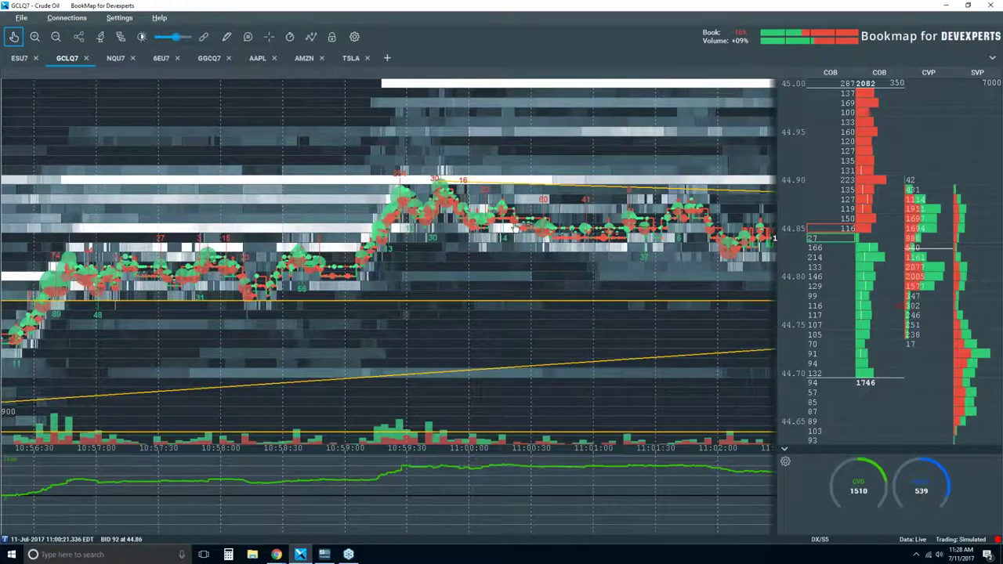
pyautogui.scroll(-3, 515, 228)
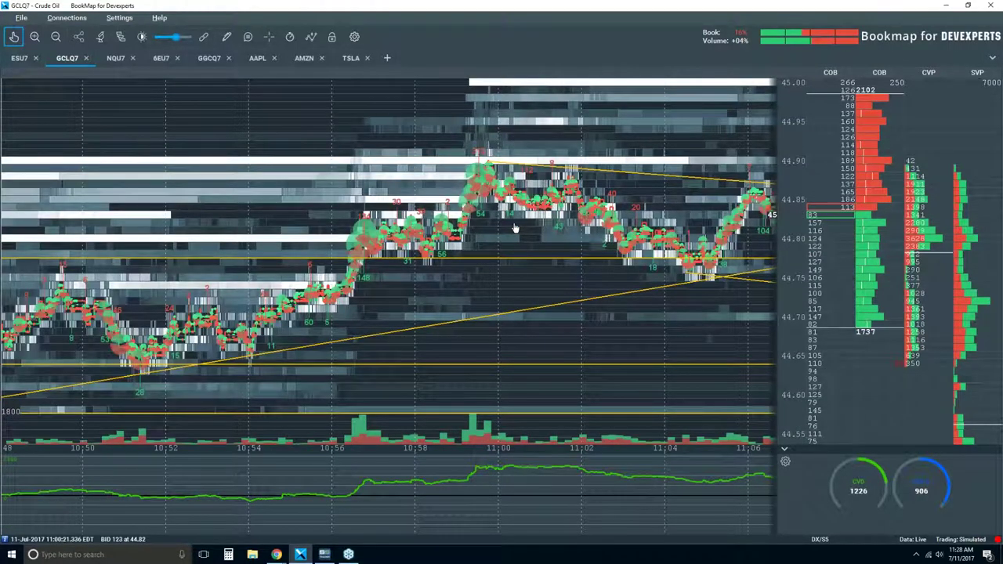
pyautogui.scroll(-1, 564, 238)
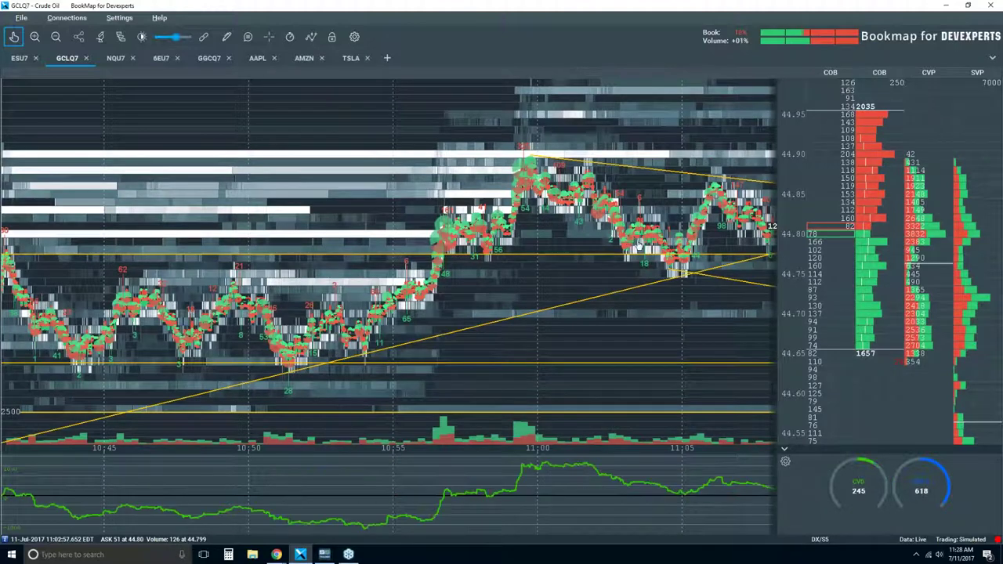
# - Follow the price action from the 11:00 high to the live 11:29 trades against the drawn rays and horizontal levels
pyautogui.moveTo(685, 291); pyautogui.dragTo(543, 272)
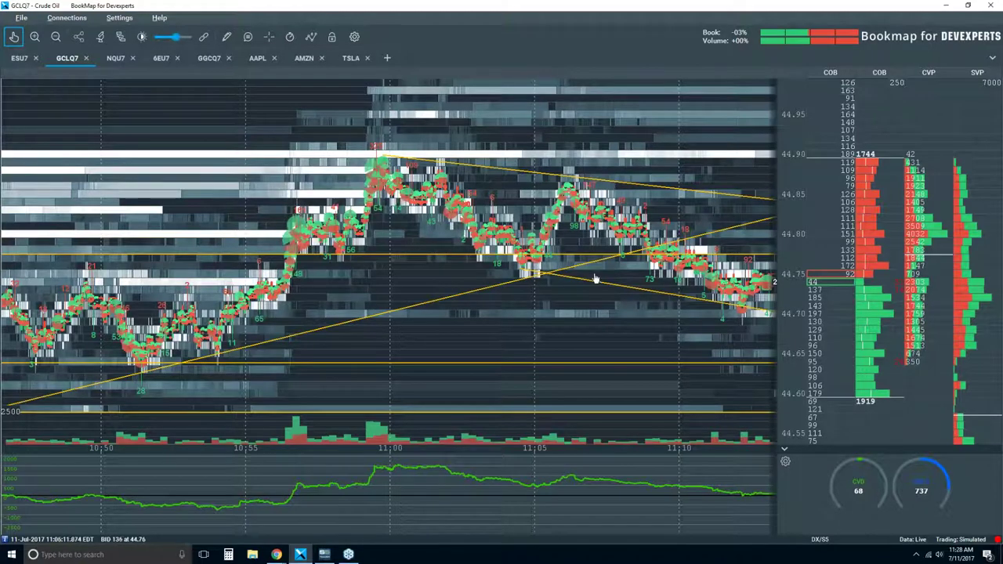
pyautogui.scroll(-5, 650, 205)
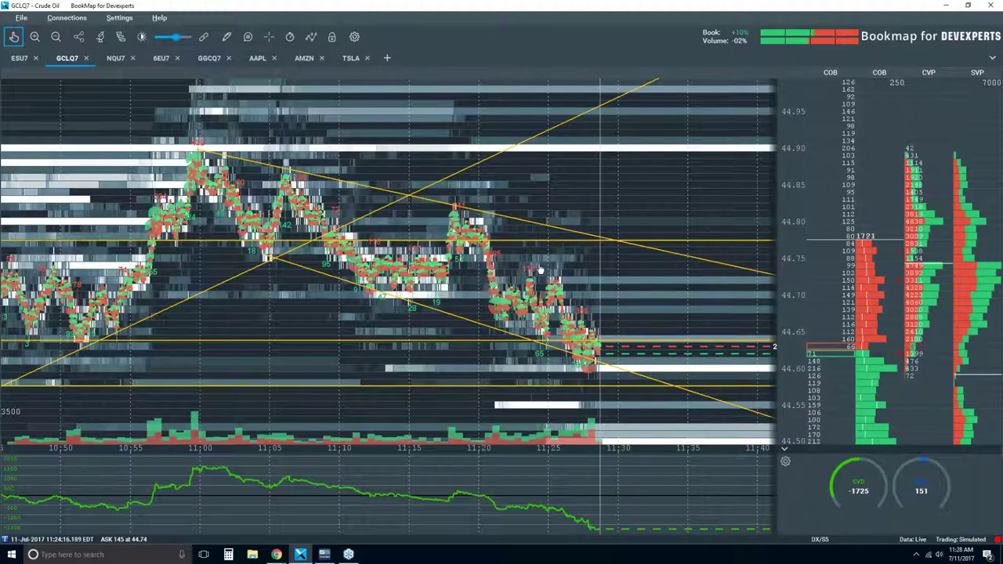
pyautogui.scroll(-3, 546, 291)
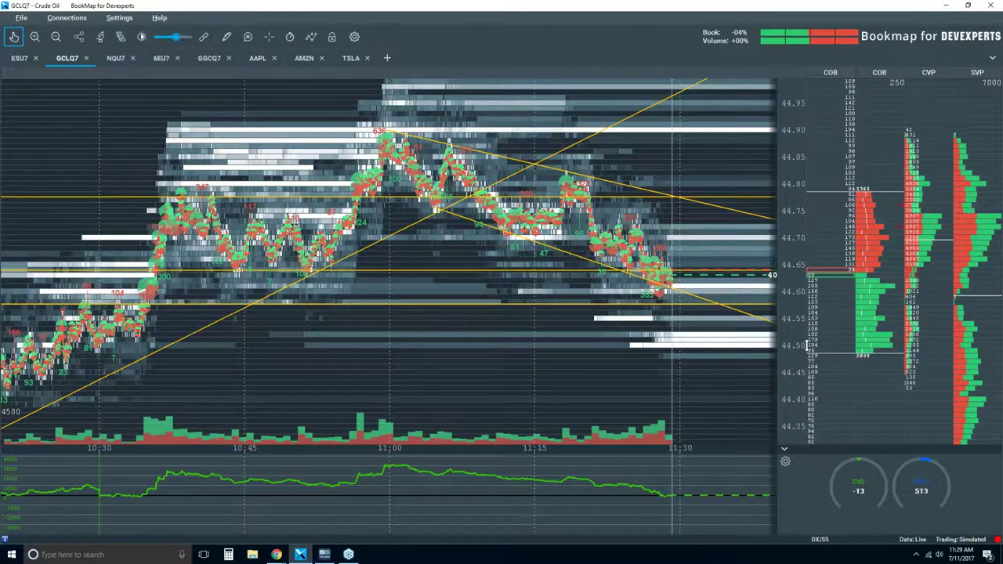
pyautogui.scroll(3, 699, 263)
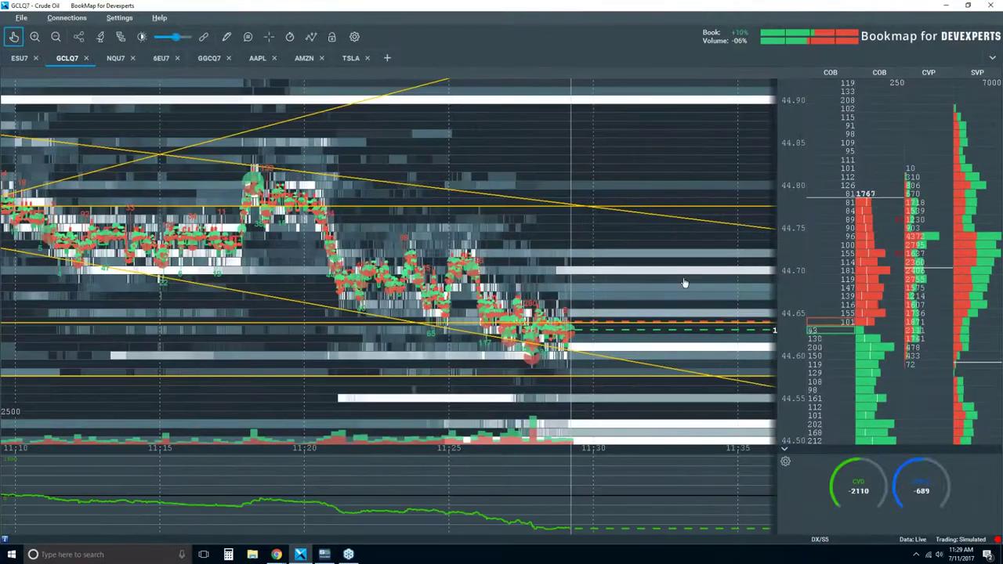
pyautogui.scroll(-2, 684, 282)
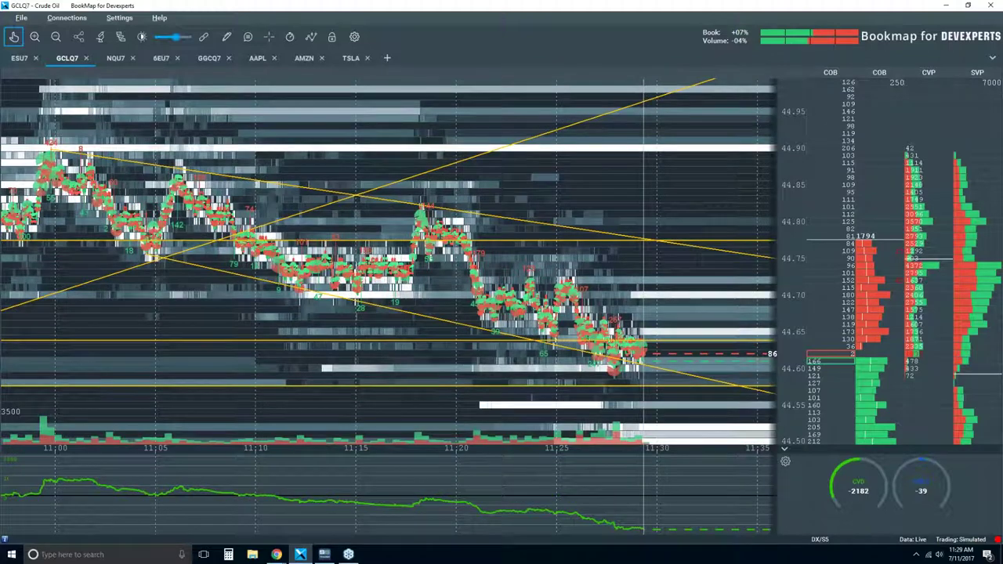
pyautogui.scroll(-2, 668, 337)
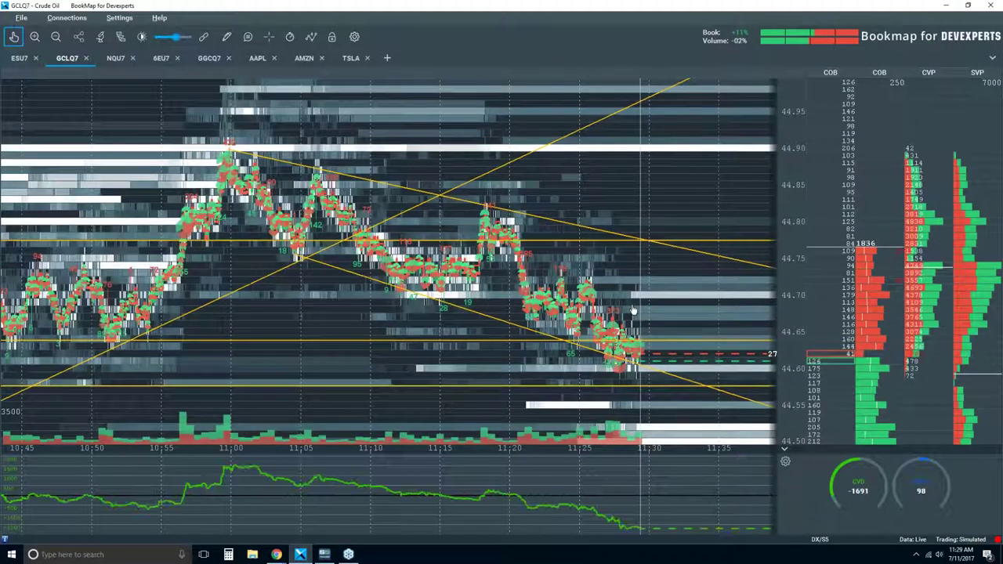
pyautogui.scroll(3, 620, 321)
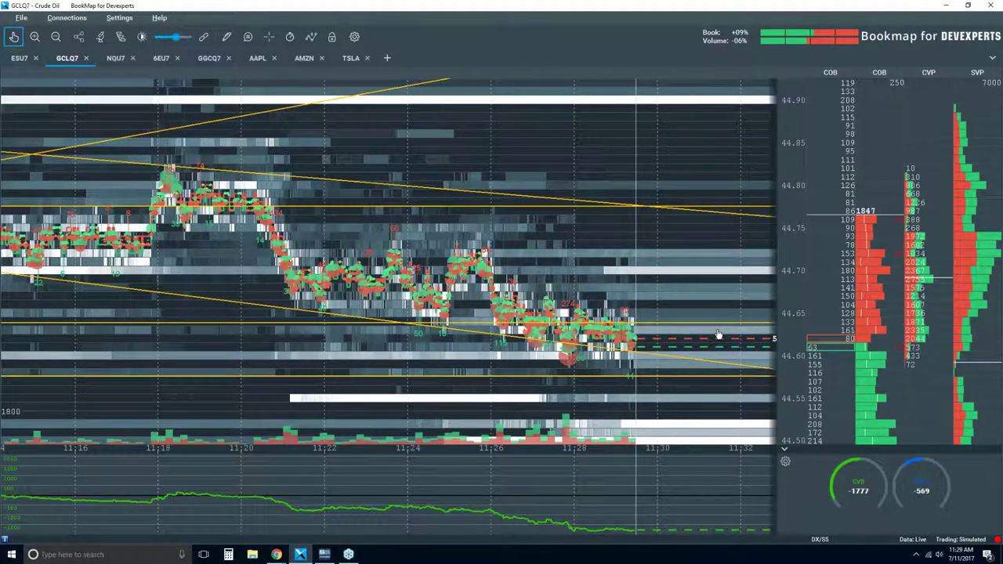
# - Turn on split display in the CVP column's format, then view the traded volume for 11:23 to 11:30
pyautogui.rightClick(923, 318)
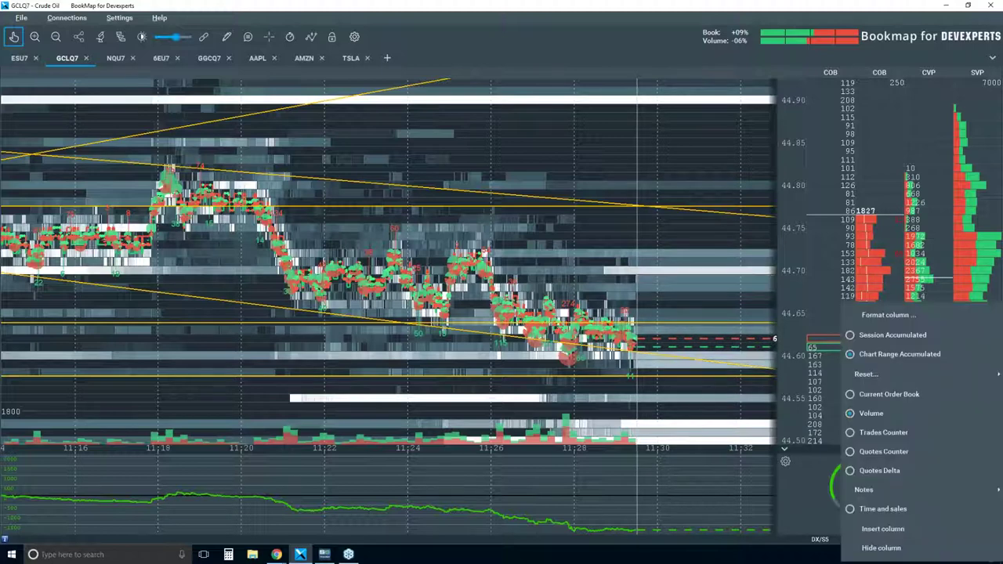
pyautogui.click(919, 315)
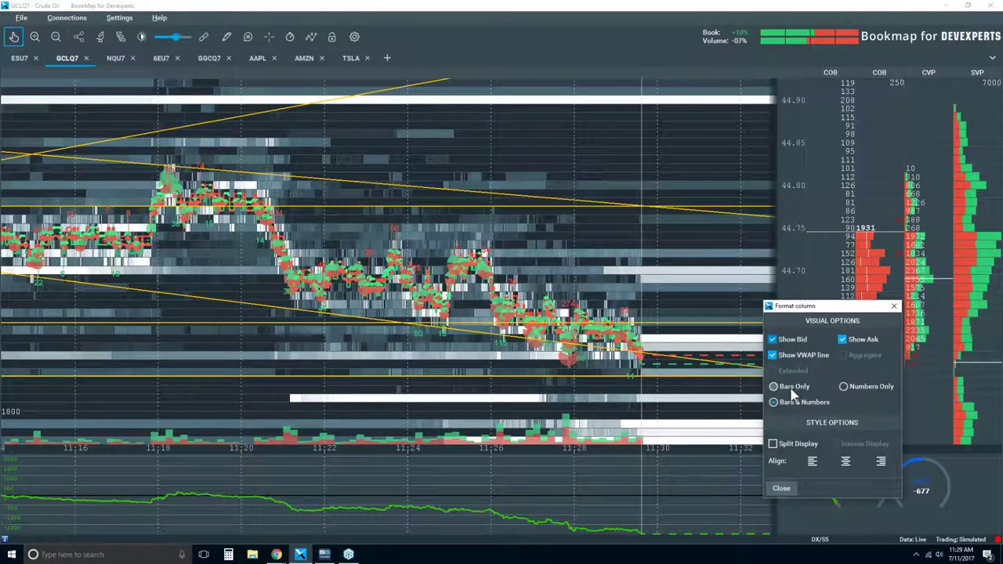
pyautogui.click(773, 444)
pyautogui.click(783, 488)
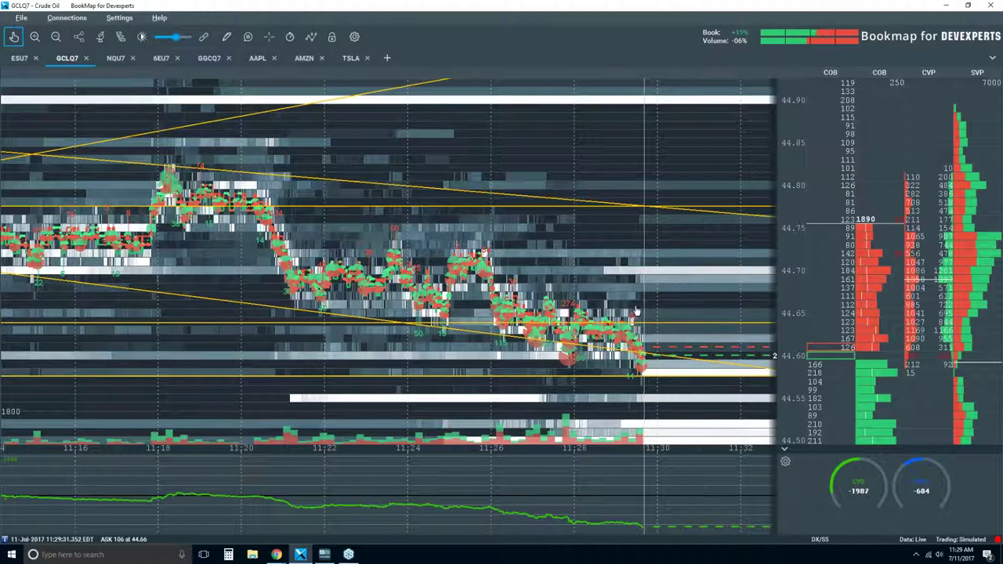
pyautogui.scroll(2, 637, 312)
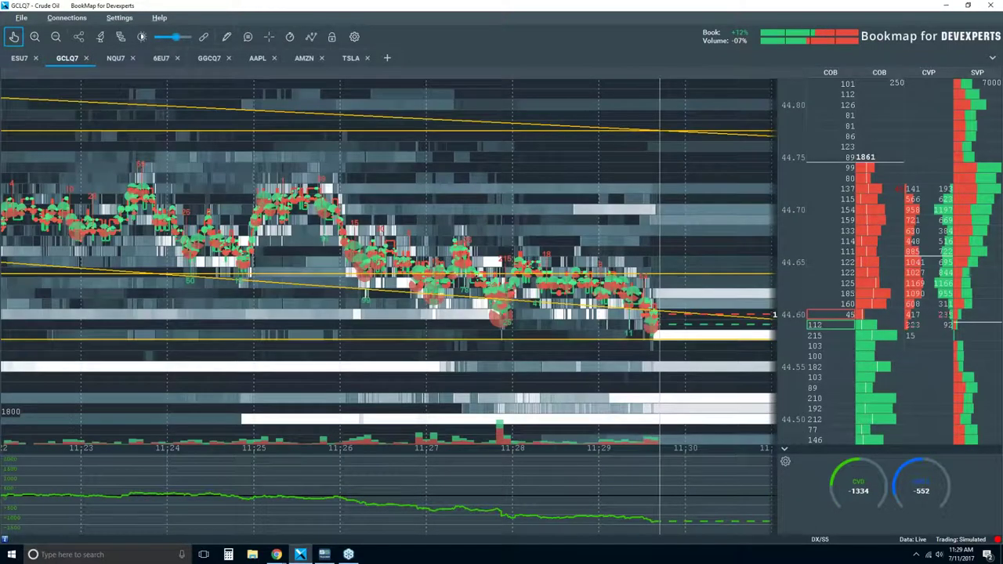
# - Try scheduled resets every 1 minute in the CVP column's reset configuration, then switch them off and close it
pyautogui.rightClick(901, 231)
pyautogui.moveTo(902, 304)
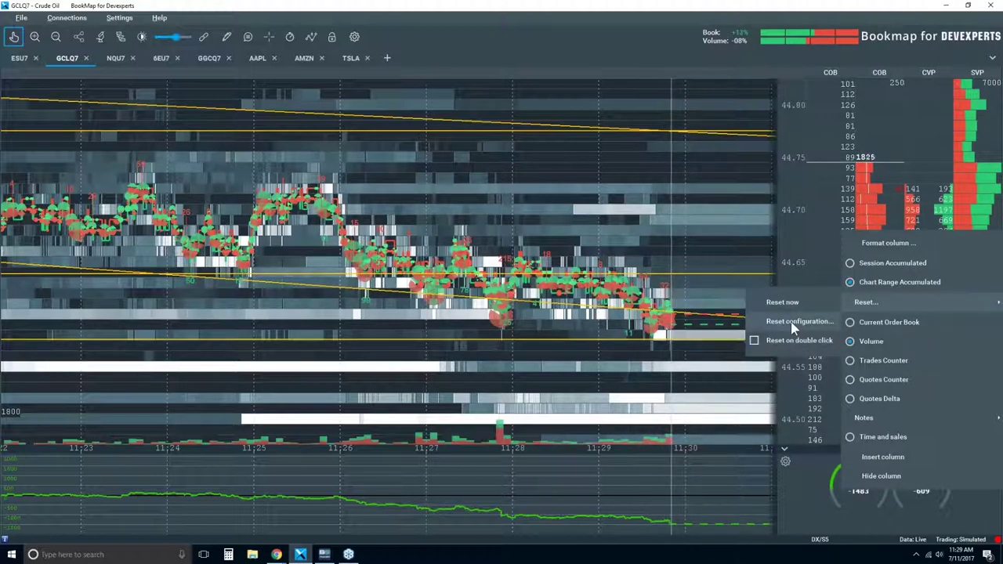
pyautogui.click(791, 321)
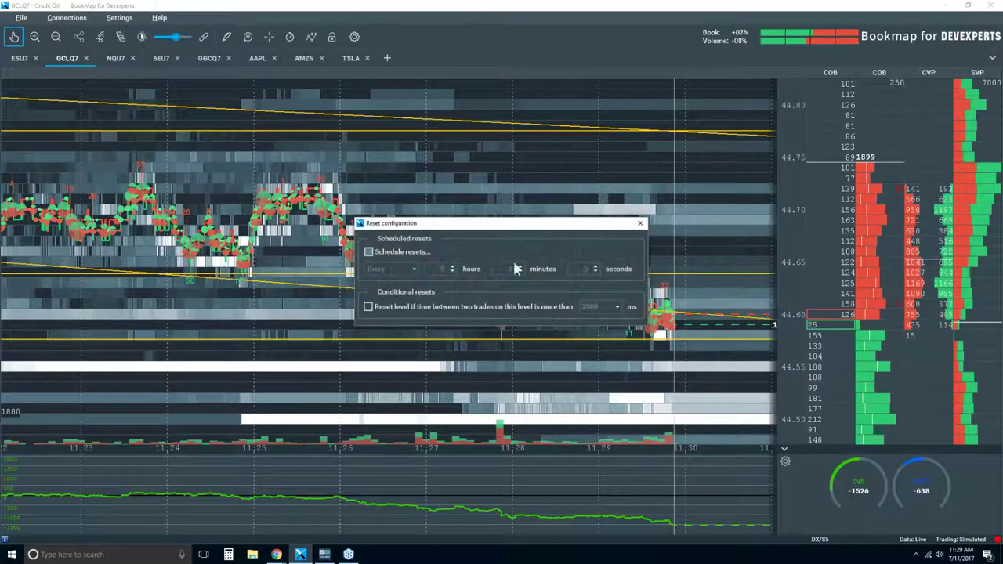
pyautogui.click(396, 252)
pyautogui.click(409, 268)
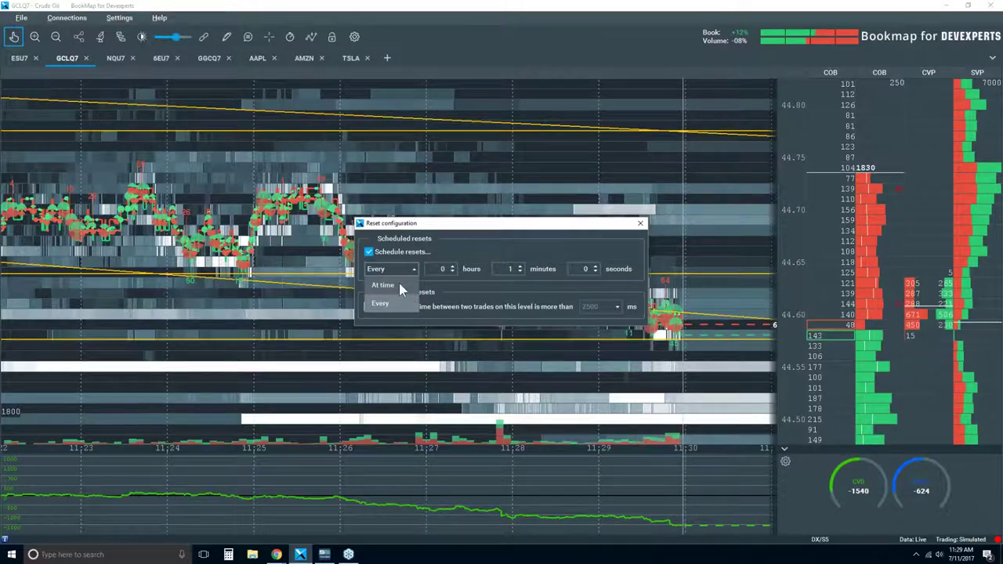
pyautogui.click(434, 242)
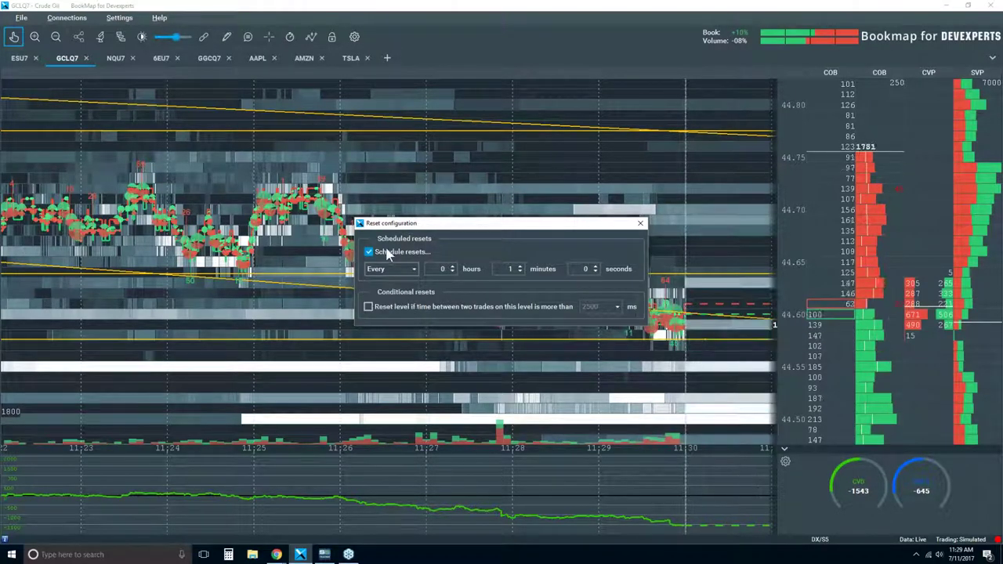
pyautogui.click(370, 252)
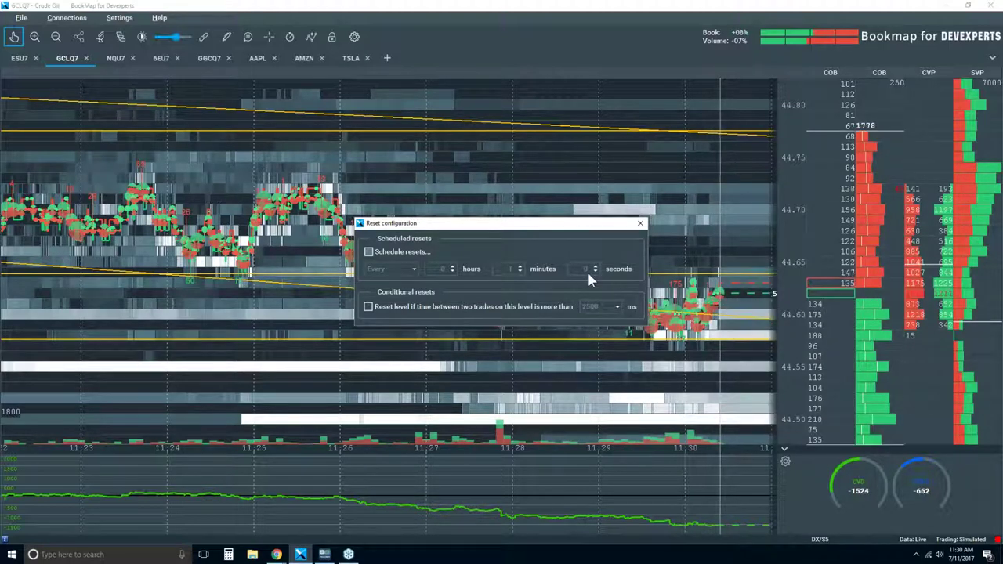
pyautogui.click(641, 225)
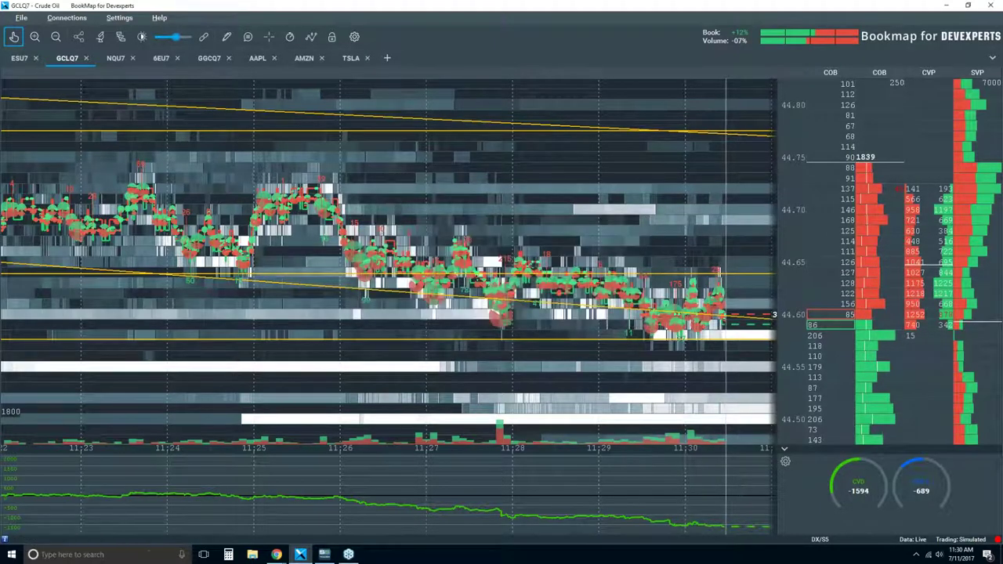
# - Enable resetting on double click for the CVP column and reset its accumulated volume once at 11:30
pyautogui.rightClick(841, 297)
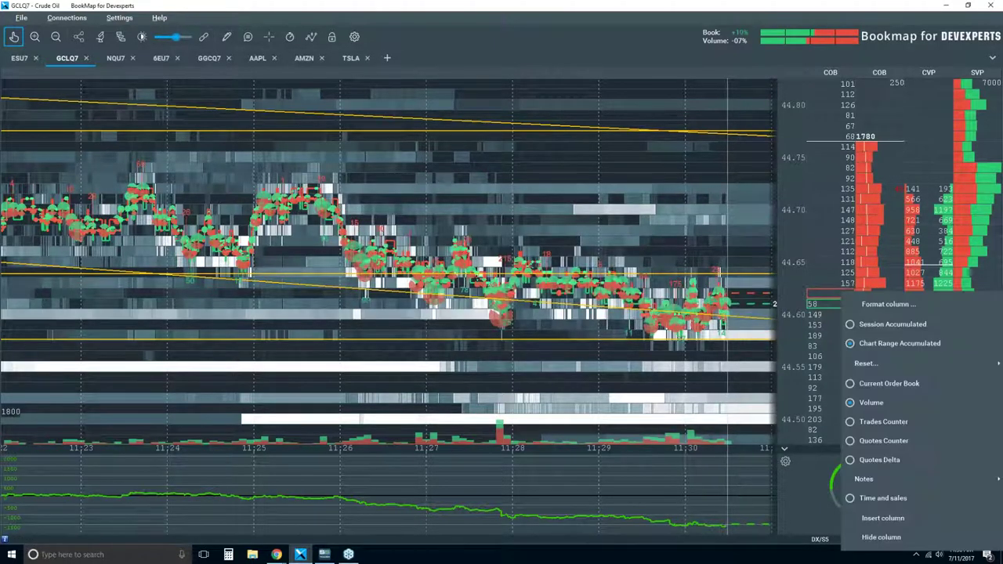
pyautogui.click(902, 345)
pyautogui.moveTo(892, 360)
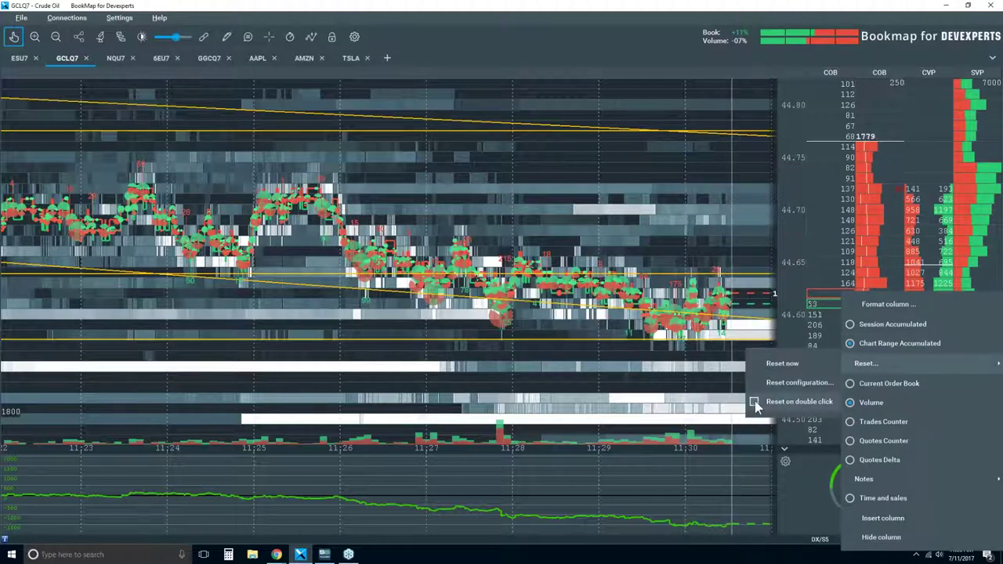
pyautogui.click(950, 260)
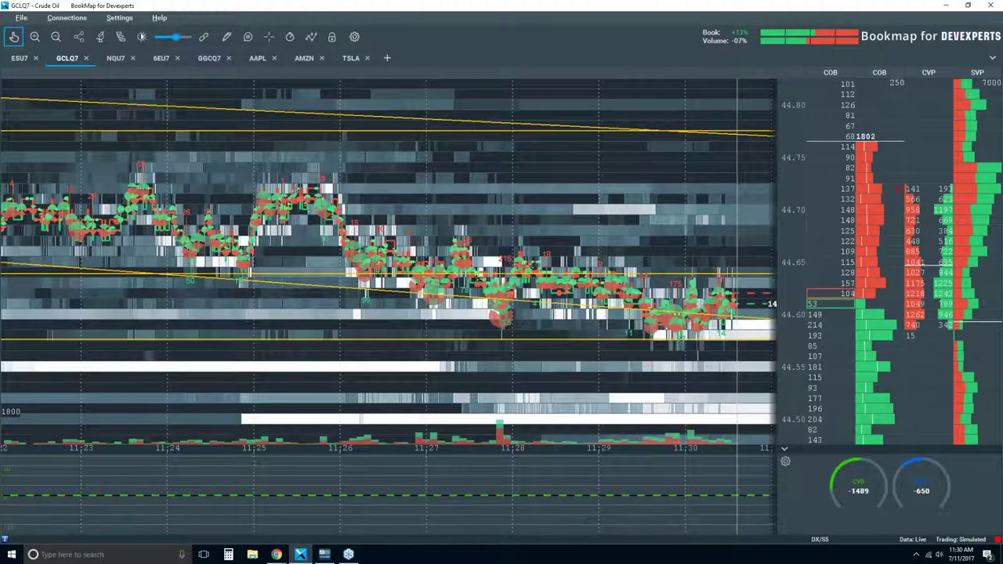
pyautogui.doubleClick(927, 227)
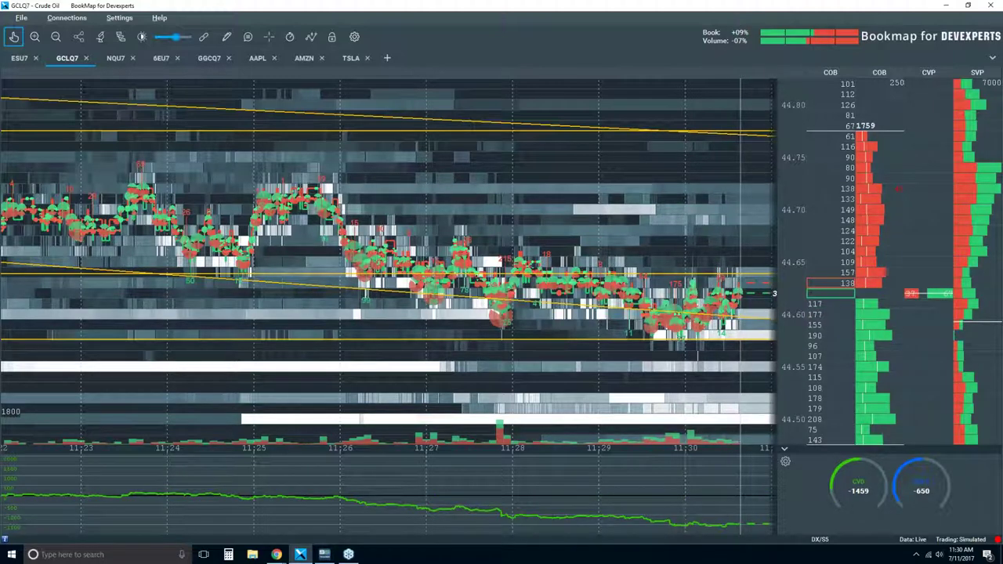
# - Examine the trades and resting bids between 44.58 and 44.65 from 11:29 to 11:31 alongside the newly accumulating CVP volume
pyautogui.scroll(3, 687, 265)
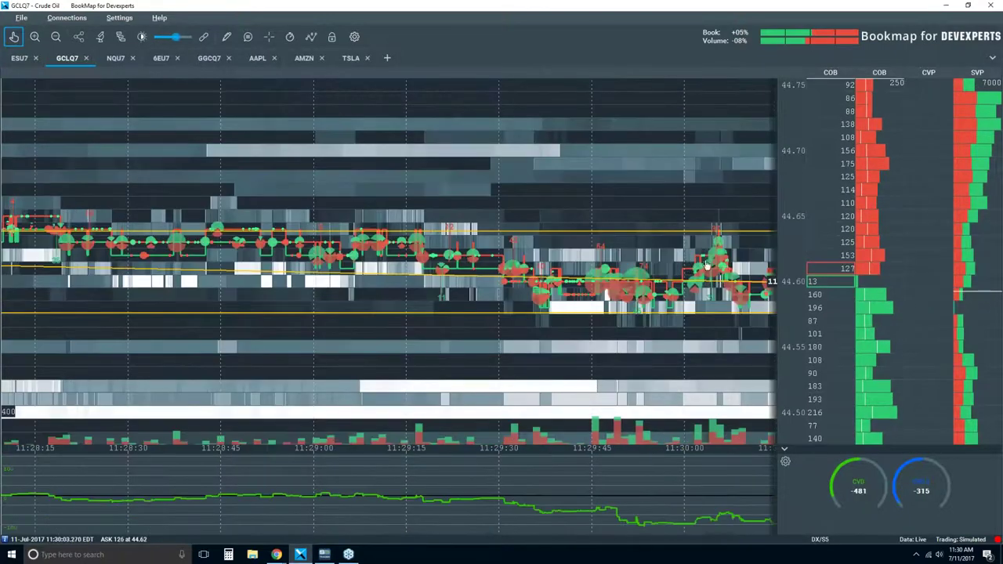
pyautogui.scroll(-3, 502, 259)
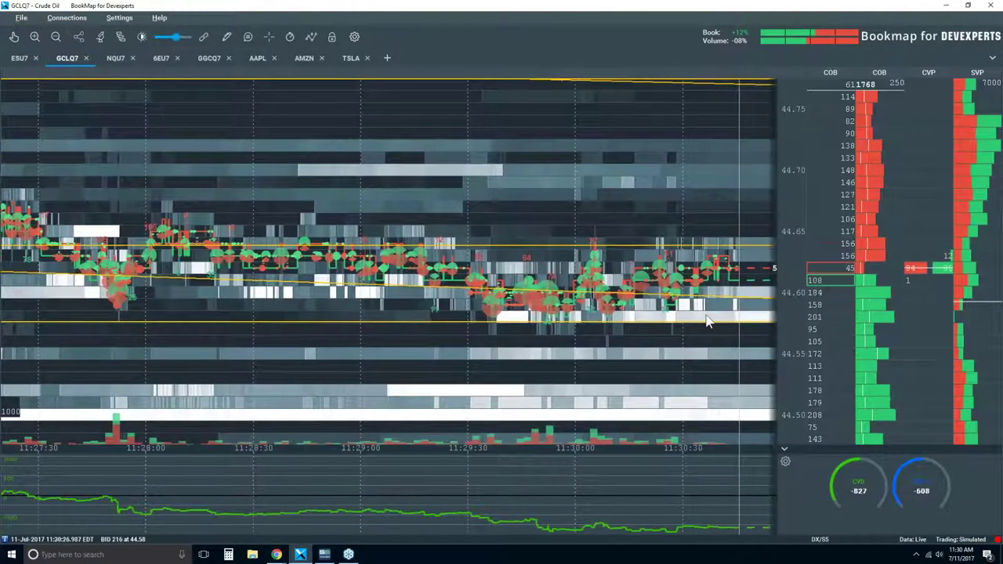
pyautogui.scroll(-2, 678, 314)
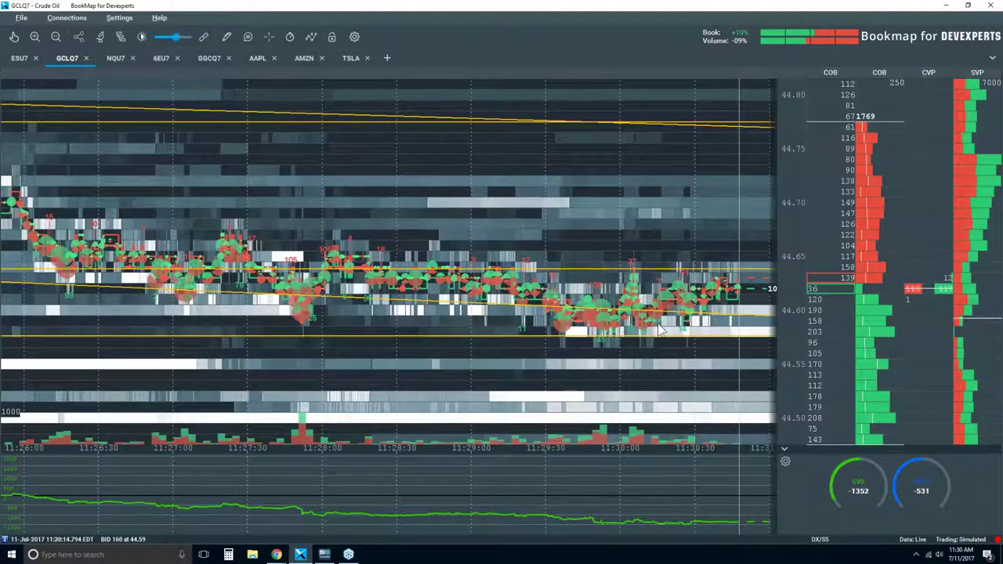
pyautogui.scroll(-1, 657, 309)
pyautogui.scroll(-2, 657, 308)
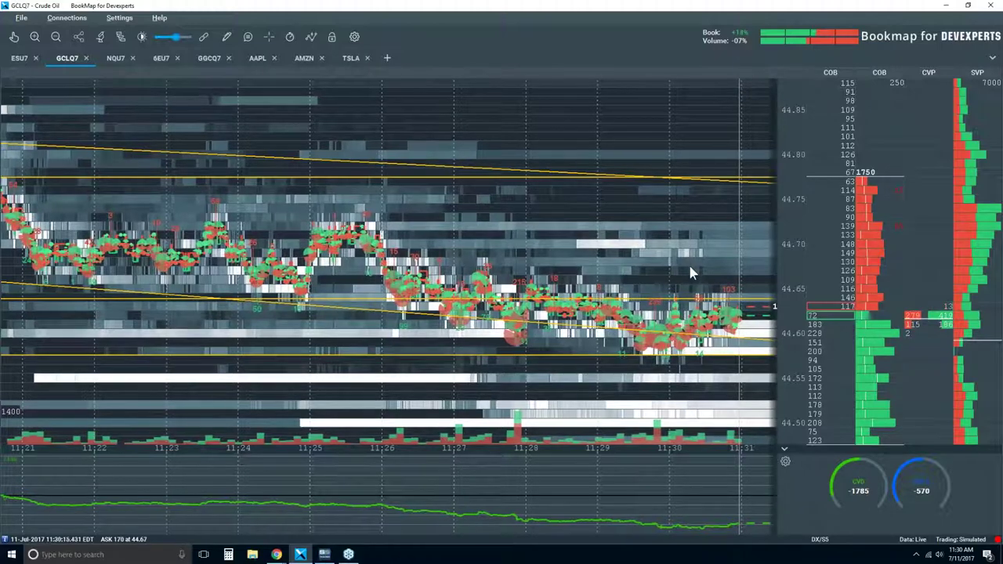
pyautogui.scroll(3, 690, 272)
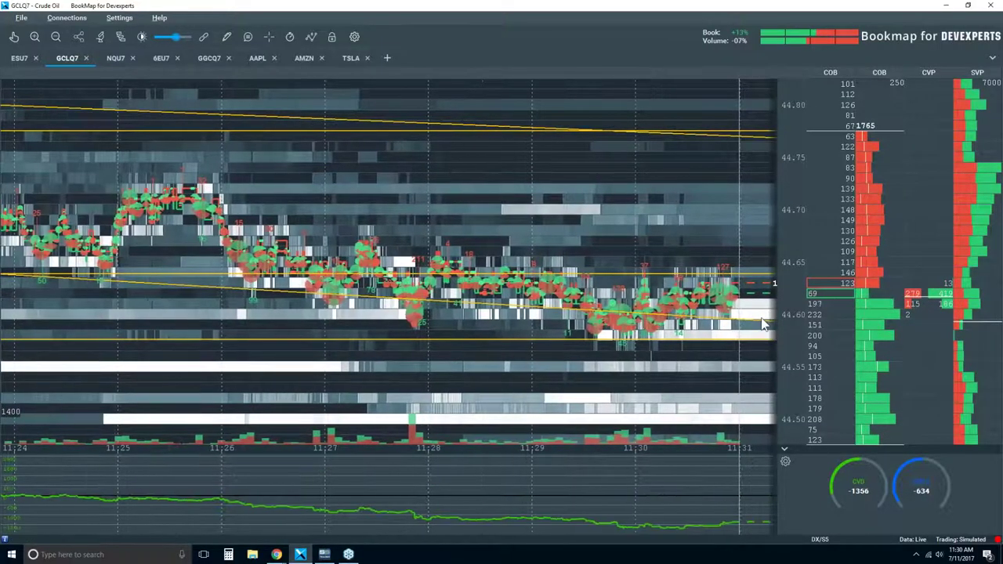
pyautogui.scroll(2, 604, 322)
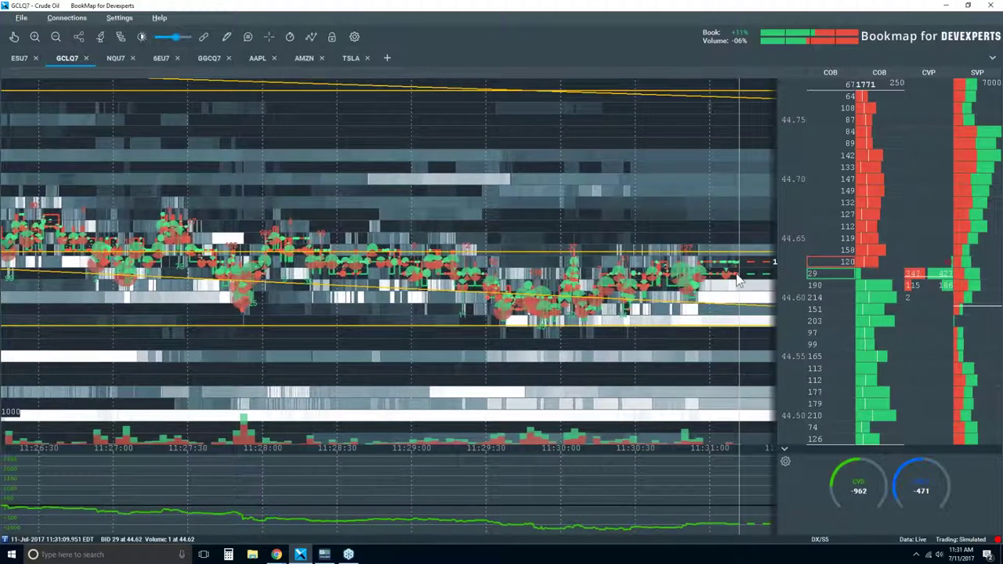
pyautogui.scroll(-2, 708, 211)
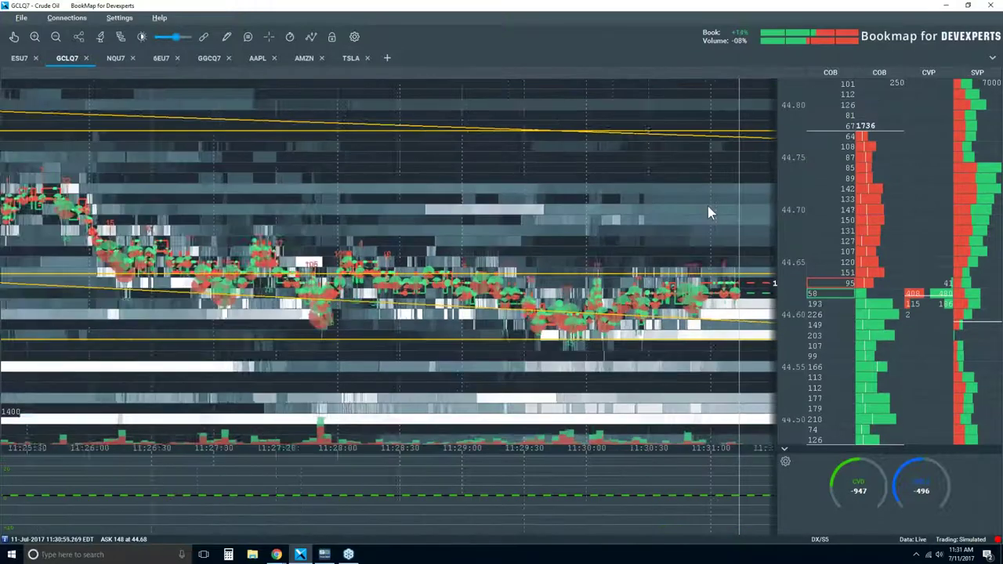
pyautogui.scroll(-2, 708, 206)
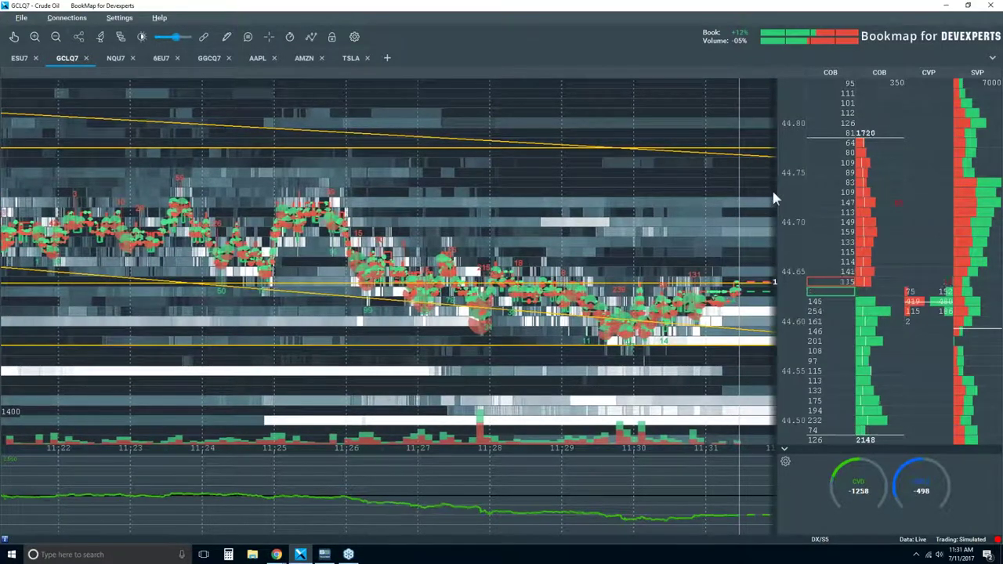
pyautogui.scroll(-2, 621, 191)
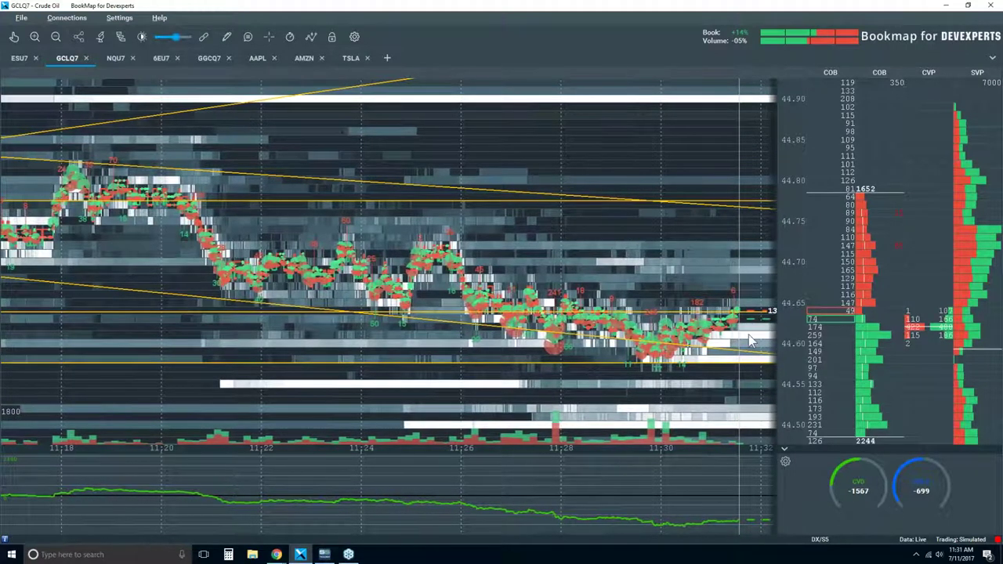
# - Inspect the 11:31 push to the horizontal level below 44.65 and the drop toward 44.60 against the CVP volume
pyautogui.scroll(2, 721, 265)
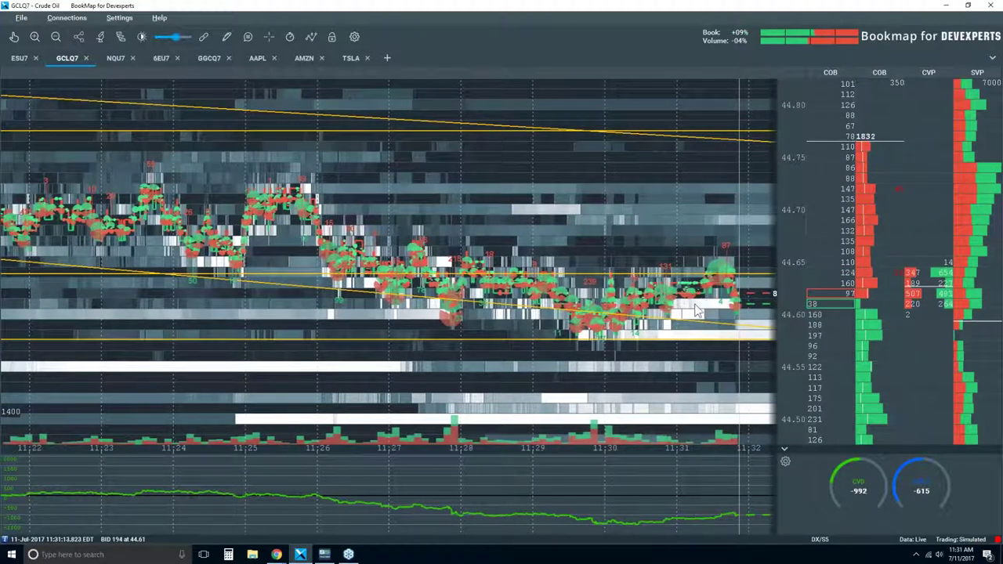
pyautogui.scroll(-3, 696, 310)
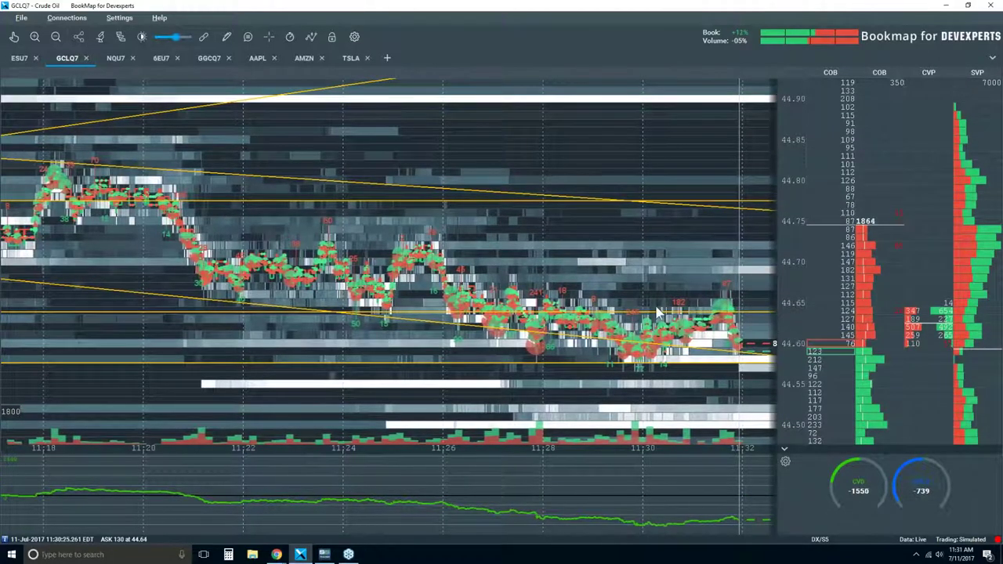
pyautogui.scroll(1, 714, 297)
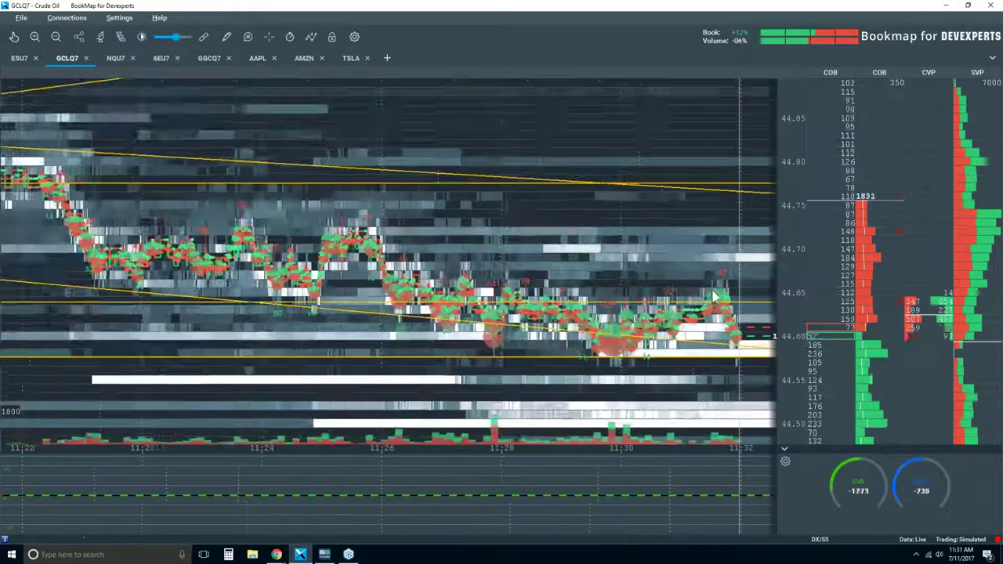
pyautogui.scroll(2, 713, 297)
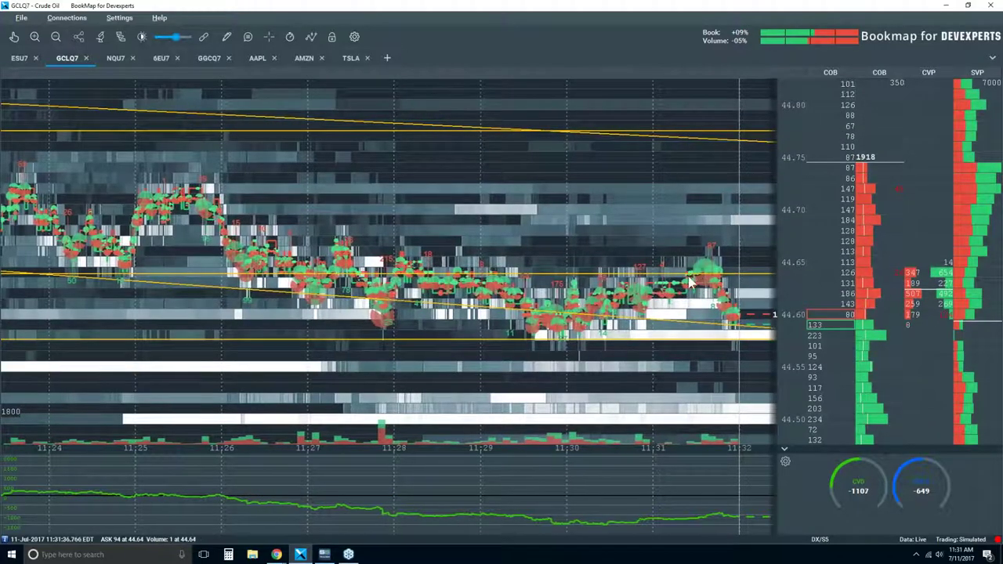
pyautogui.scroll(2, 682, 278)
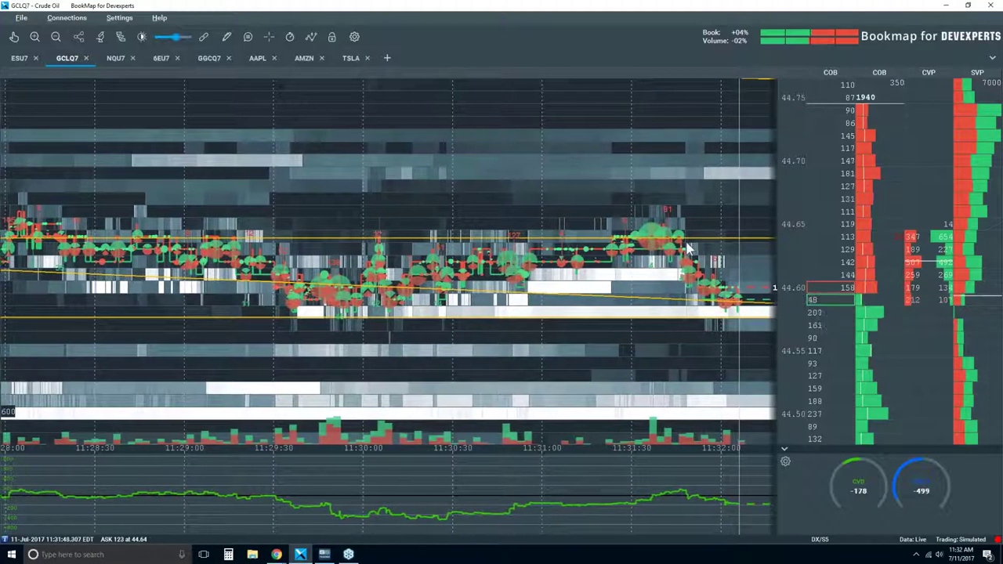
pyautogui.scroll(-2, 687, 249)
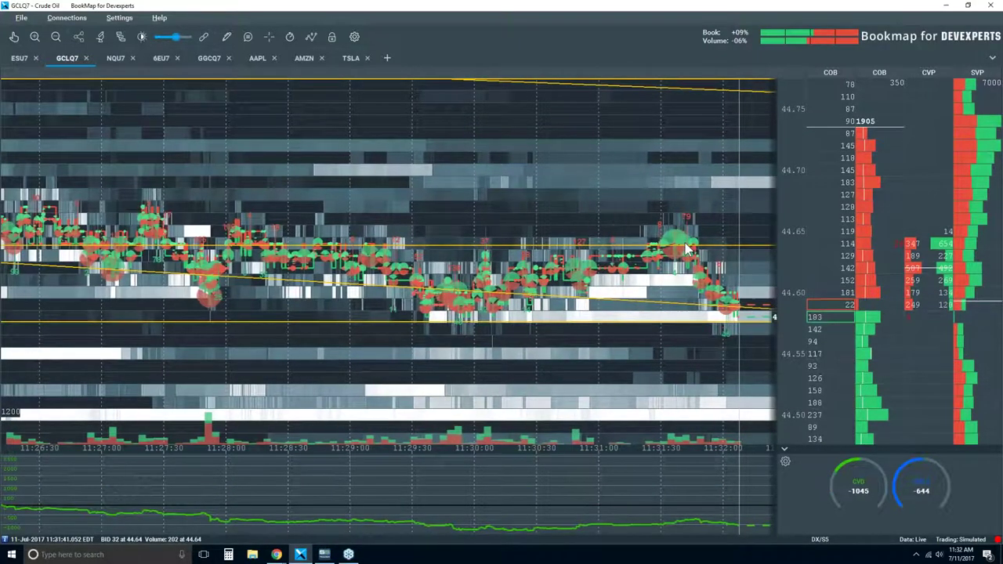
pyautogui.scroll(-2, 687, 249)
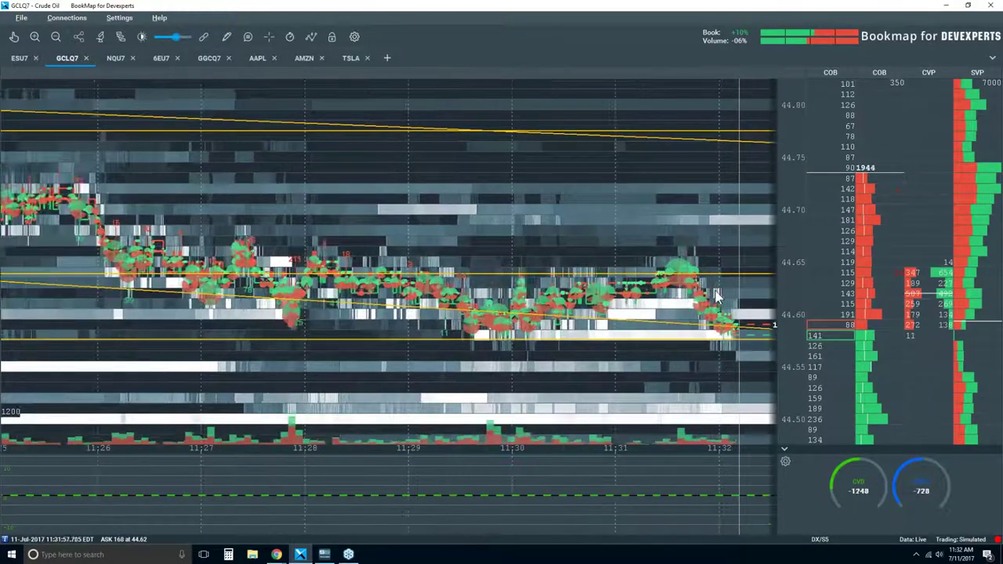
# - Compare the price action around the 11:32 low near 44.57 with the drawn levels and the wider range up to 44.90
pyautogui.scroll(3, 664, 259)
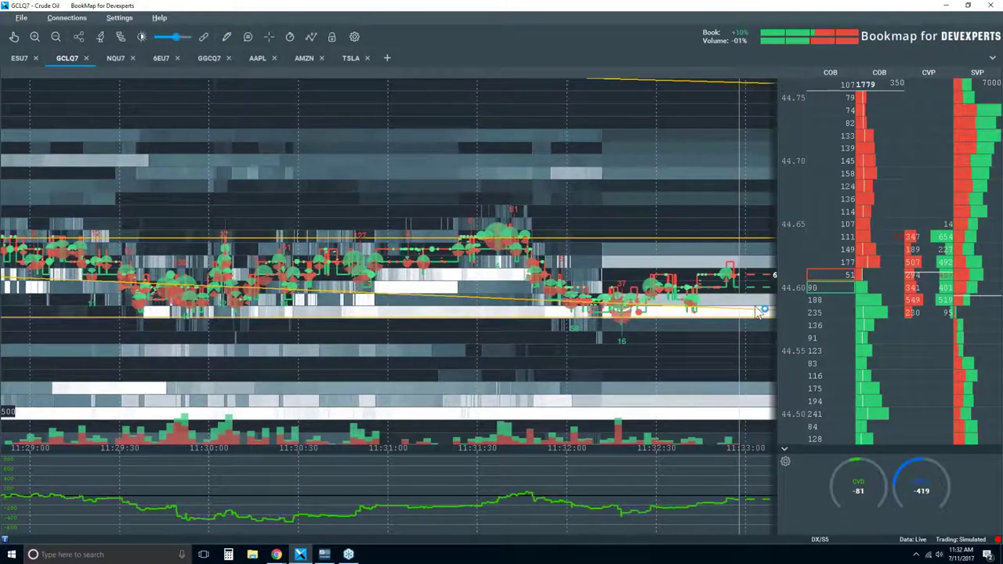
pyautogui.scroll(-5, 662, 311)
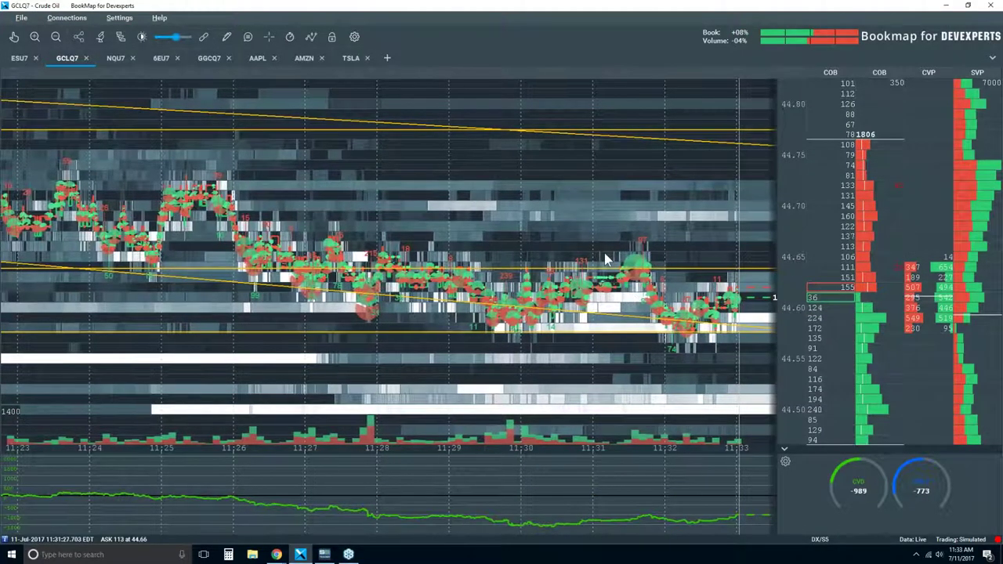
pyautogui.scroll(-4, 596, 263)
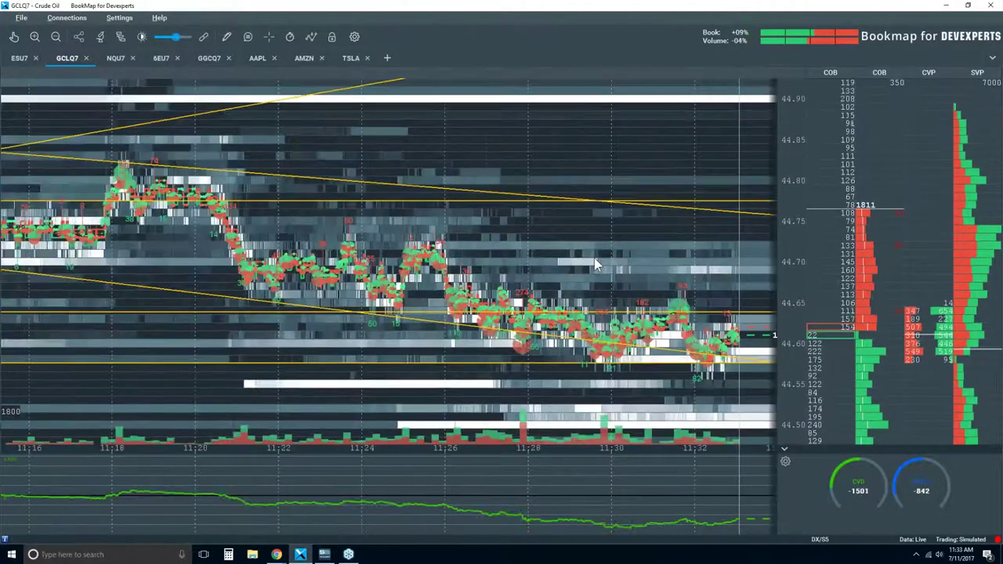
pyautogui.scroll(5, 721, 297)
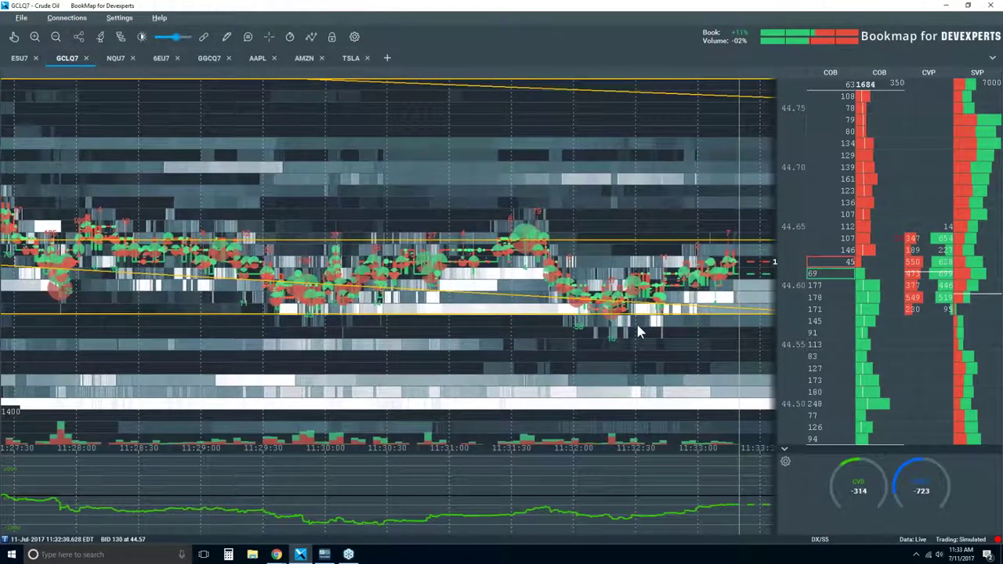
pyautogui.scroll(-5, 631, 329)
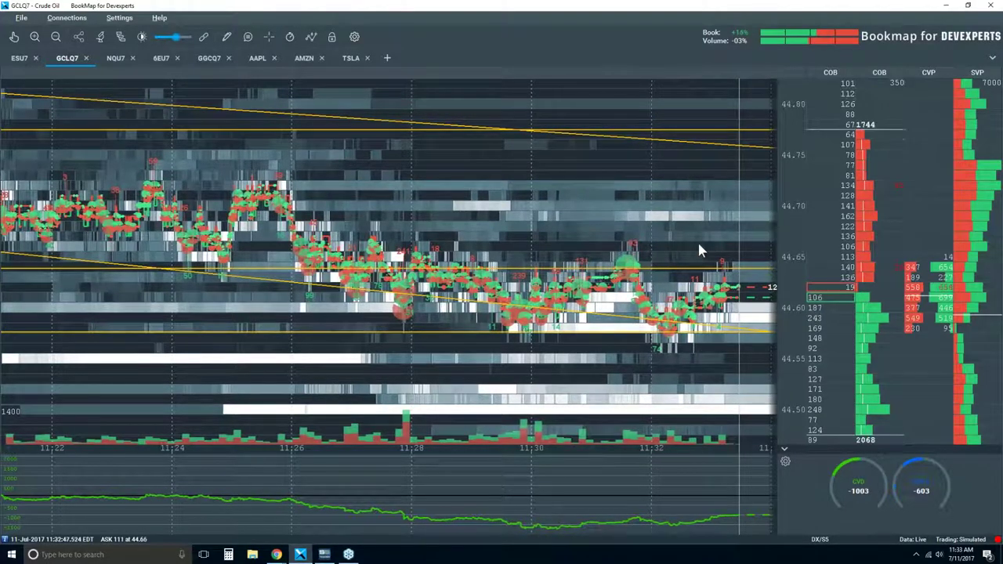
pyautogui.scroll(-3, 726, 233)
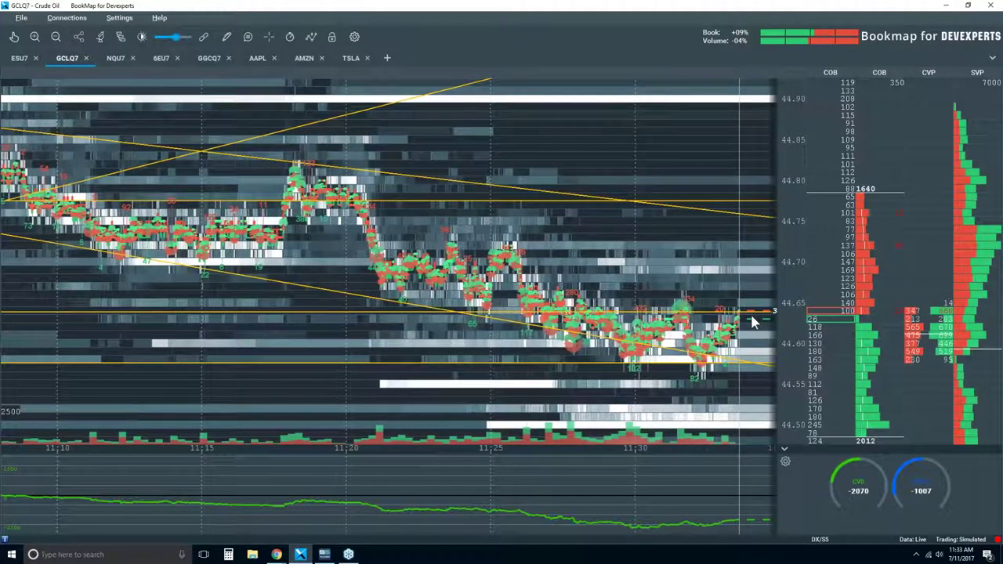
pyautogui.scroll(2, 735, 278)
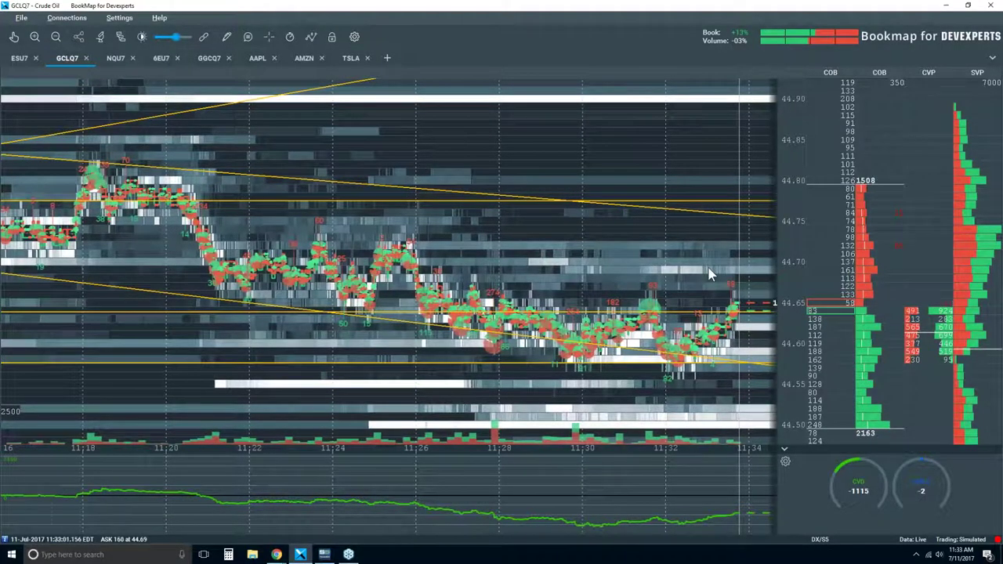
# - Follow the 11:34 move from 44.60 through 44.65 toward the resting asks at 44.70, comparing it with the earlier swings
pyautogui.scroll(3, 709, 274)
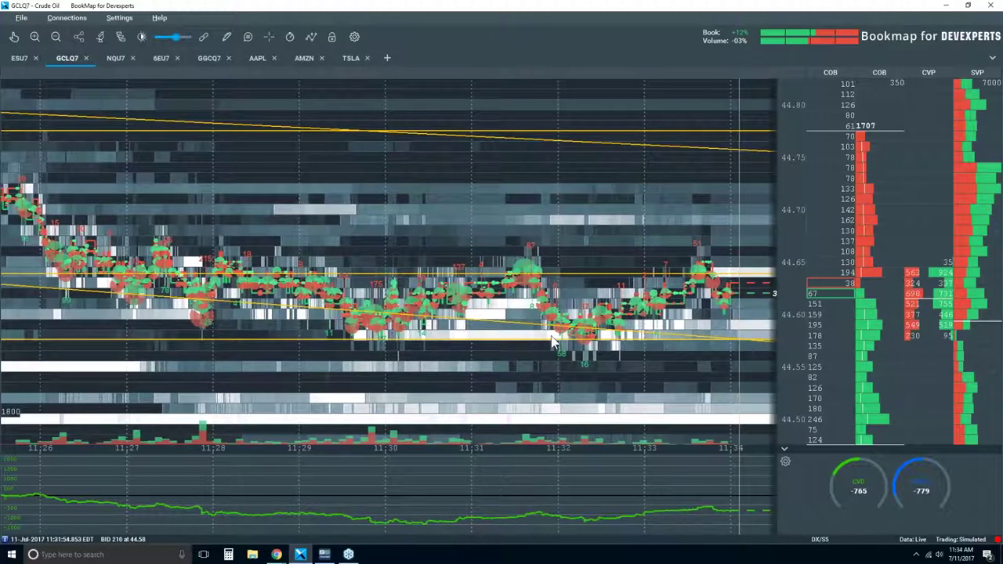
pyautogui.scroll(-2, 654, 298)
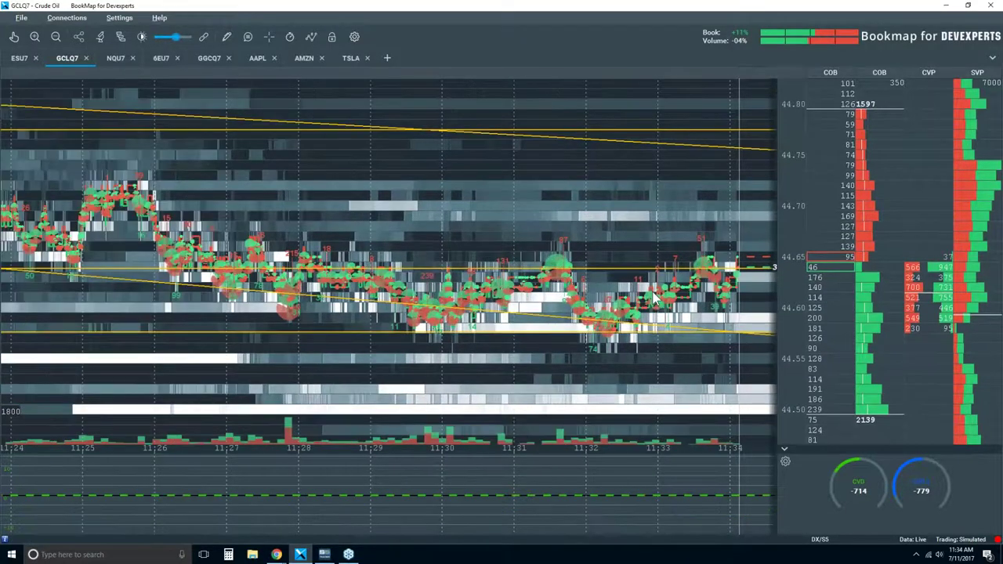
pyautogui.scroll(-1, 655, 298)
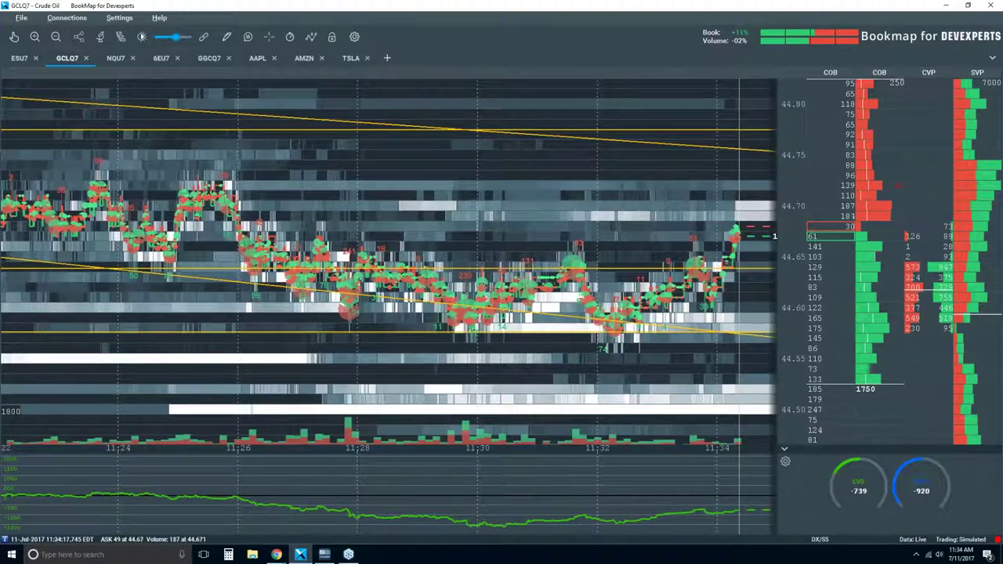
pyautogui.scroll(1, 726, 232)
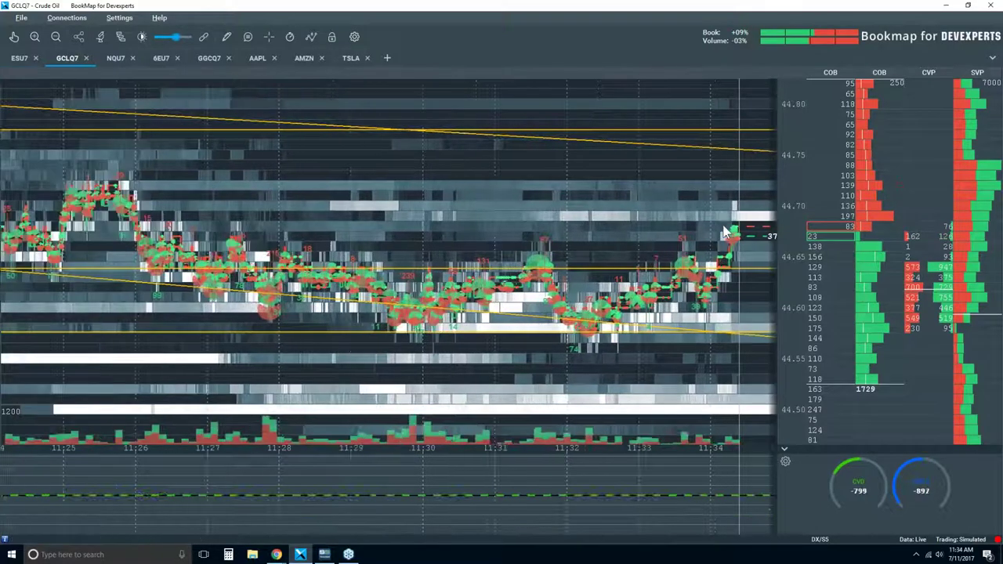
pyautogui.scroll(3, 726, 232)
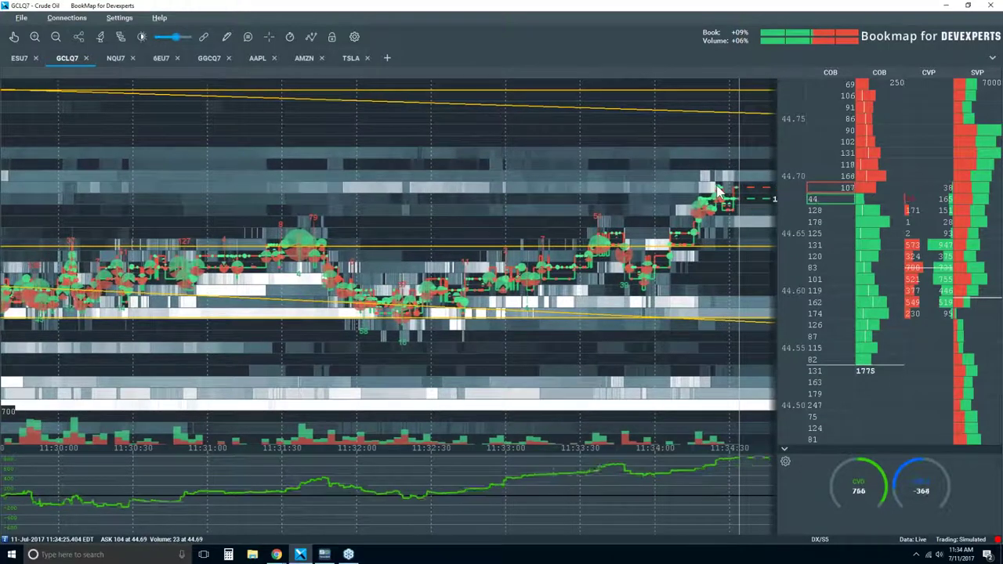
pyautogui.scroll(-2, 690, 220)
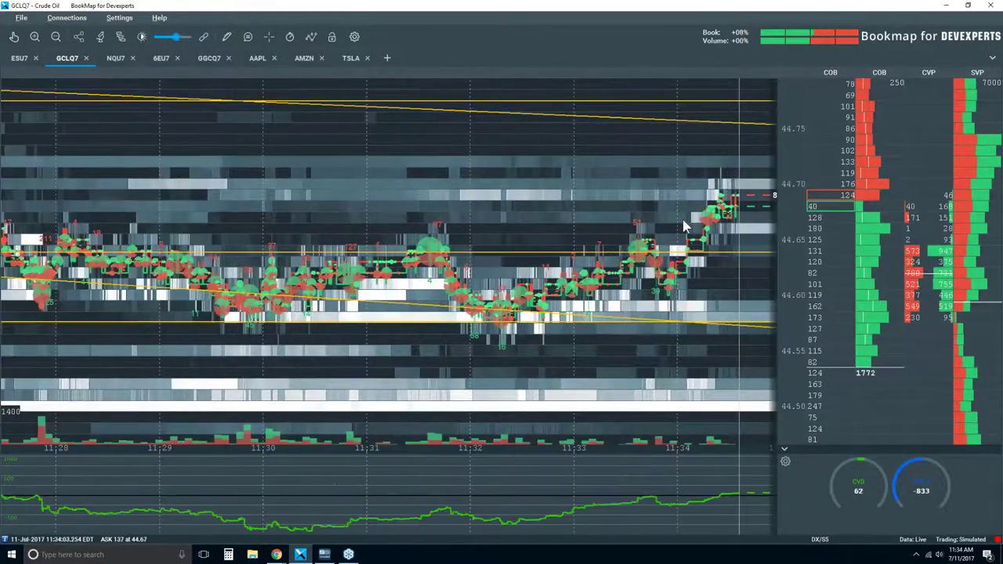
pyautogui.scroll(-3, 682, 219)
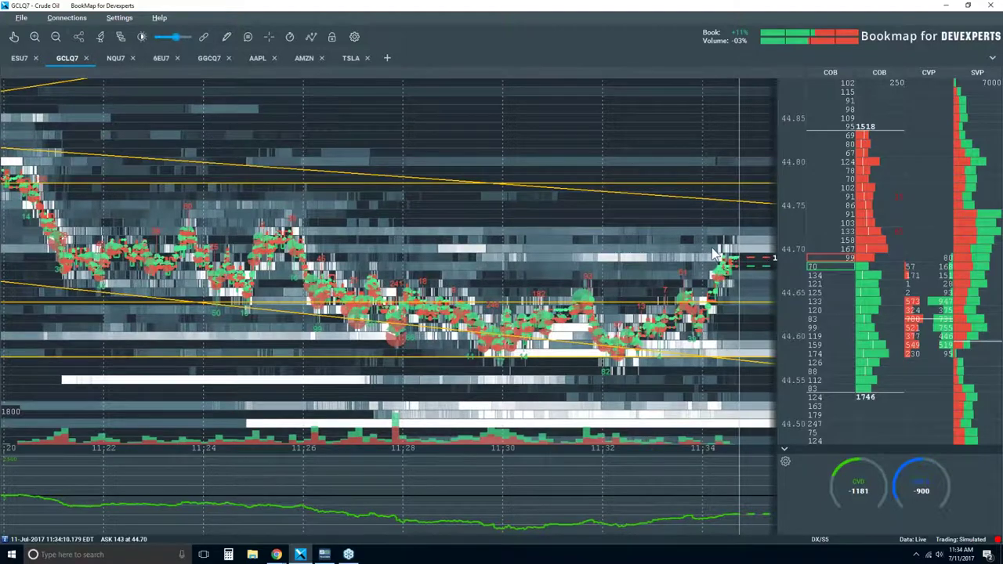
pyautogui.scroll(4, 715, 253)
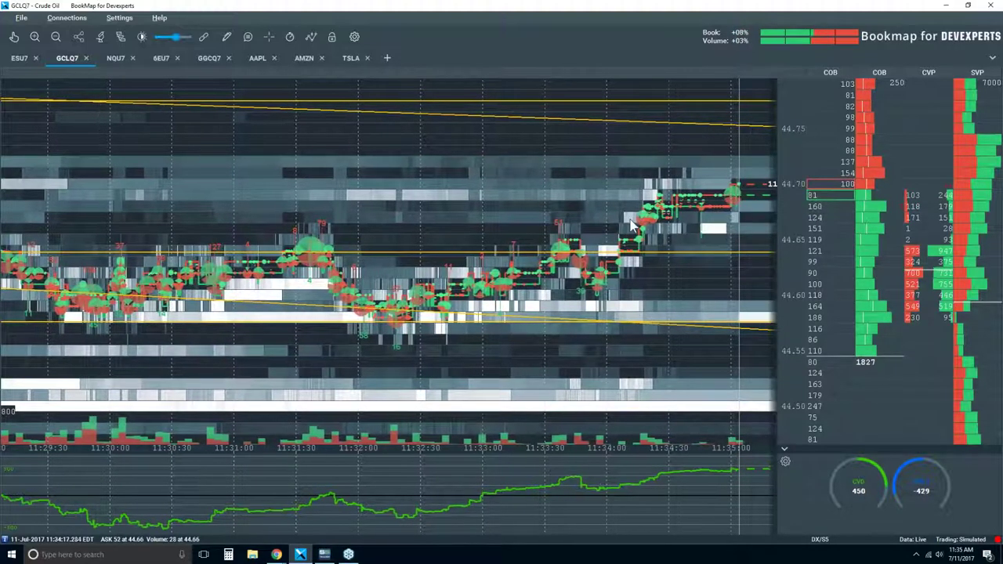
# - Compare the 11:34 to 11:35 rise toward 44.70 with the drawn levels and the earlier swings back to 10:55
pyautogui.scroll(-3, 627, 221)
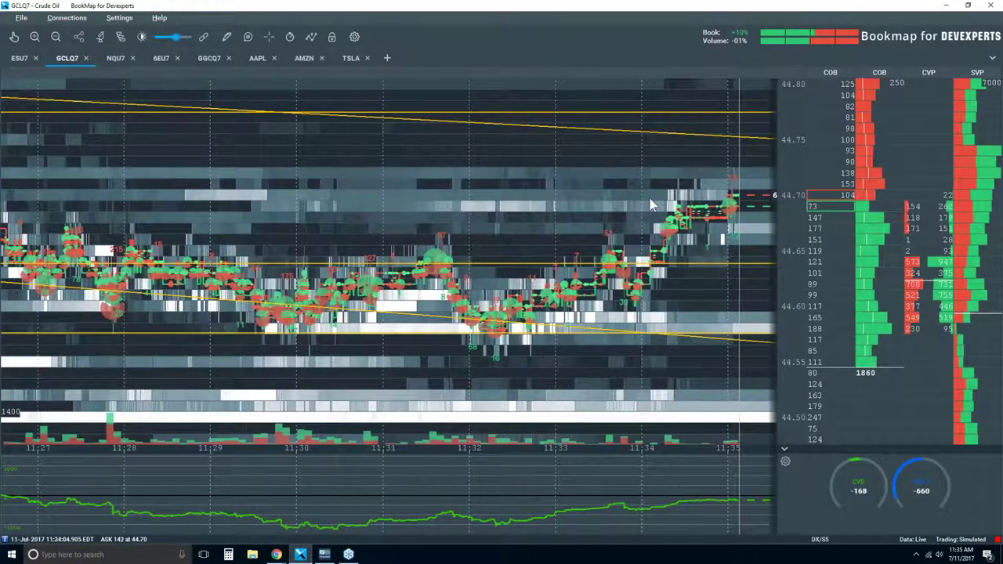
pyautogui.scroll(-3, 650, 205)
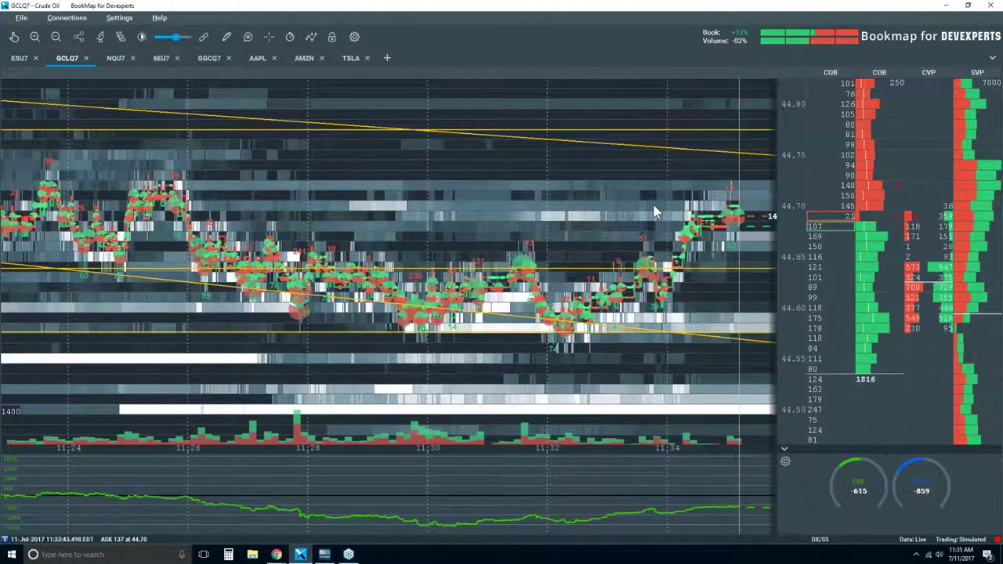
pyautogui.scroll(-3, 654, 205)
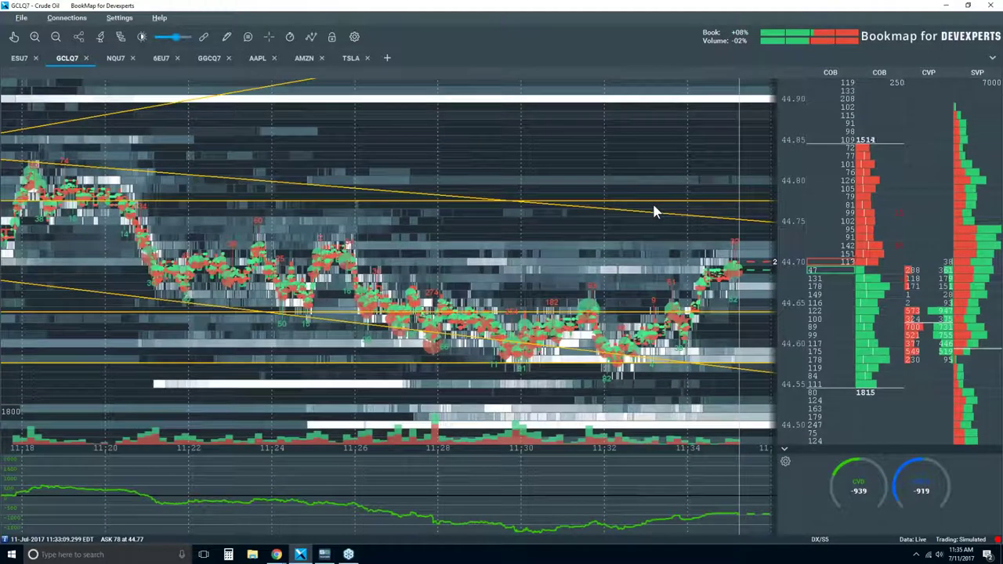
pyautogui.scroll(-5, 654, 207)
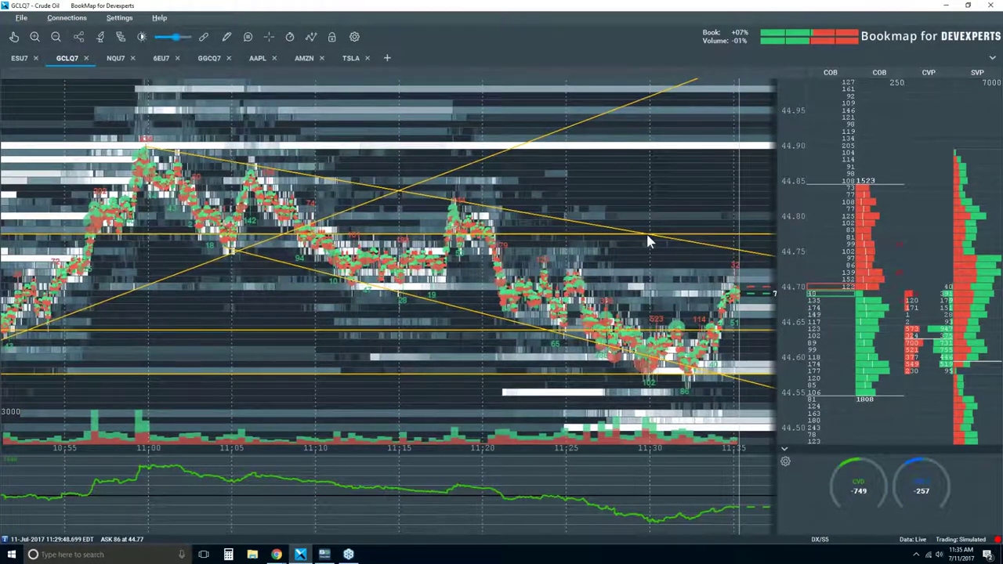
pyautogui.scroll(3, 664, 239)
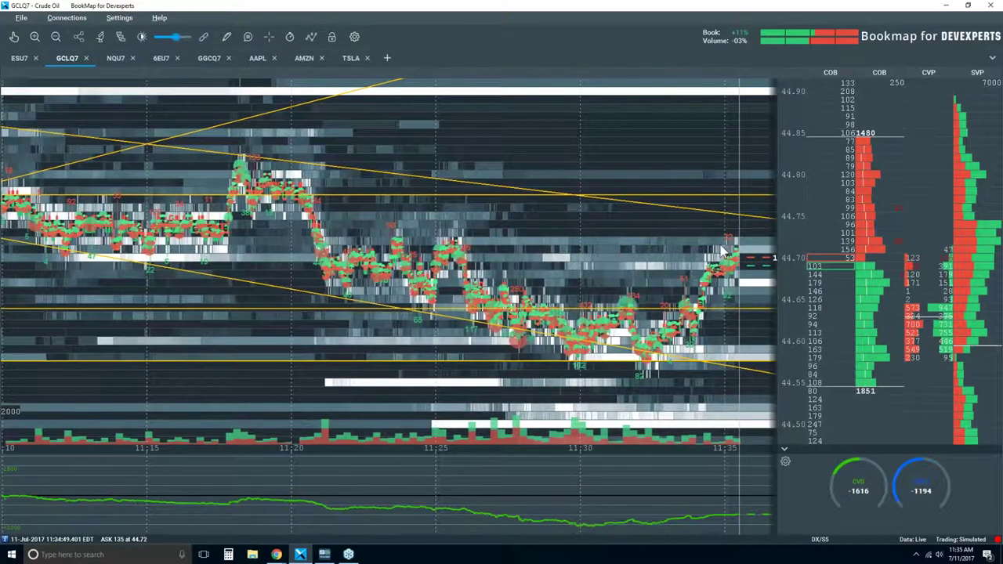
pyautogui.scroll(3, 677, 248)
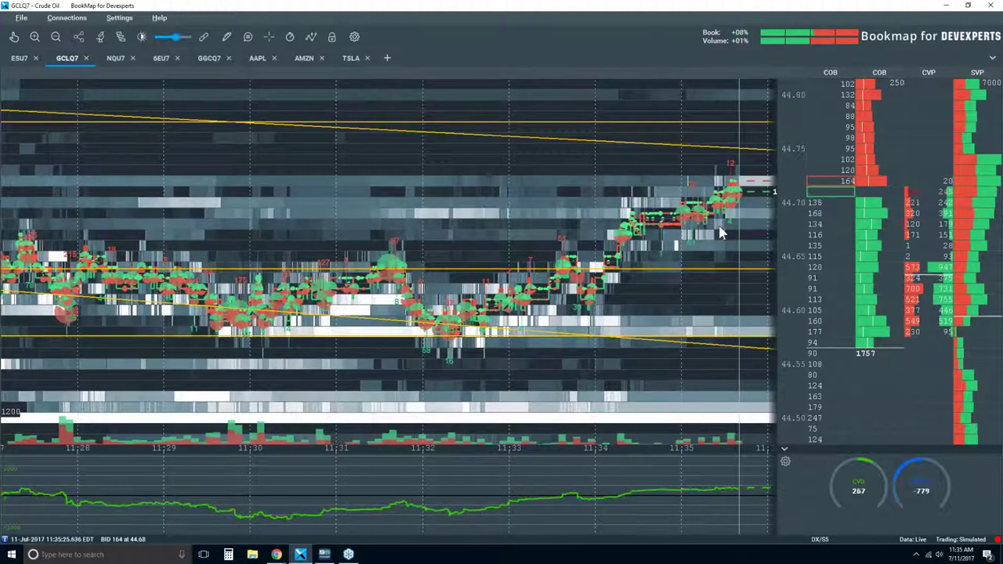
# - Examine the 11:36 advance above 44.70 against the descending trend line and the resting asks up to 44.90
pyautogui.scroll(-2, 721, 233)
pyautogui.scroll(-2, 721, 233)
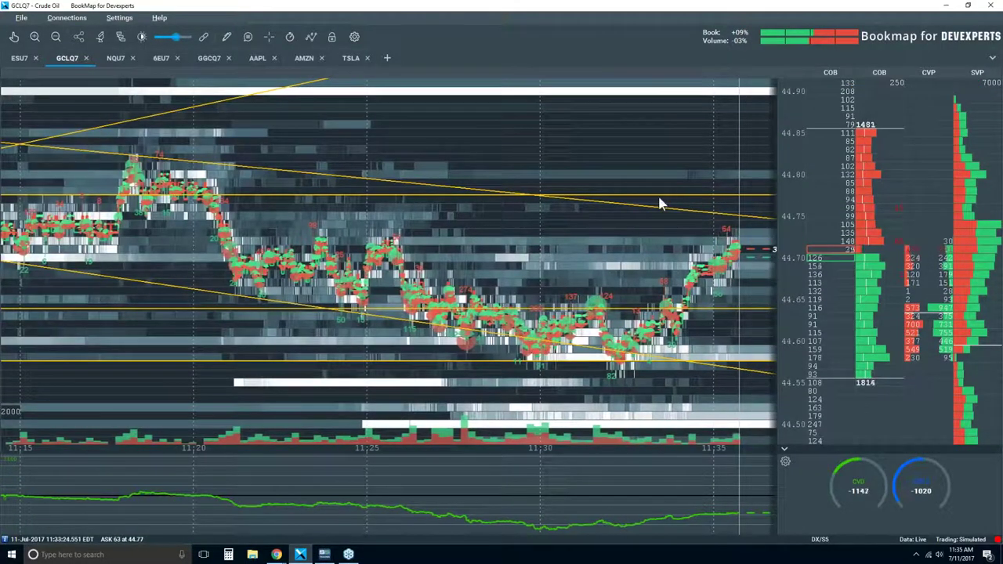
pyautogui.scroll(-1, 660, 203)
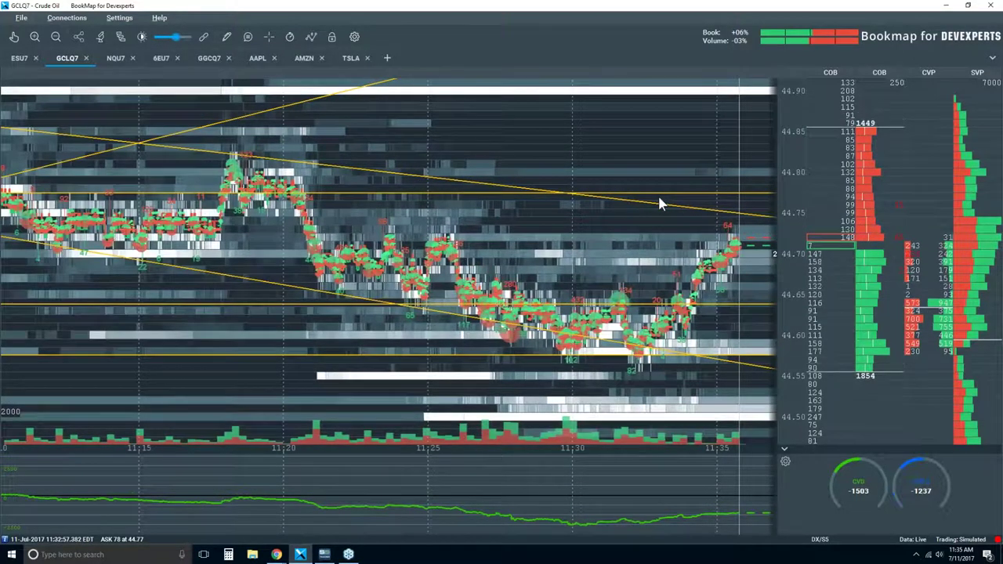
pyautogui.scroll(-2, 659, 203)
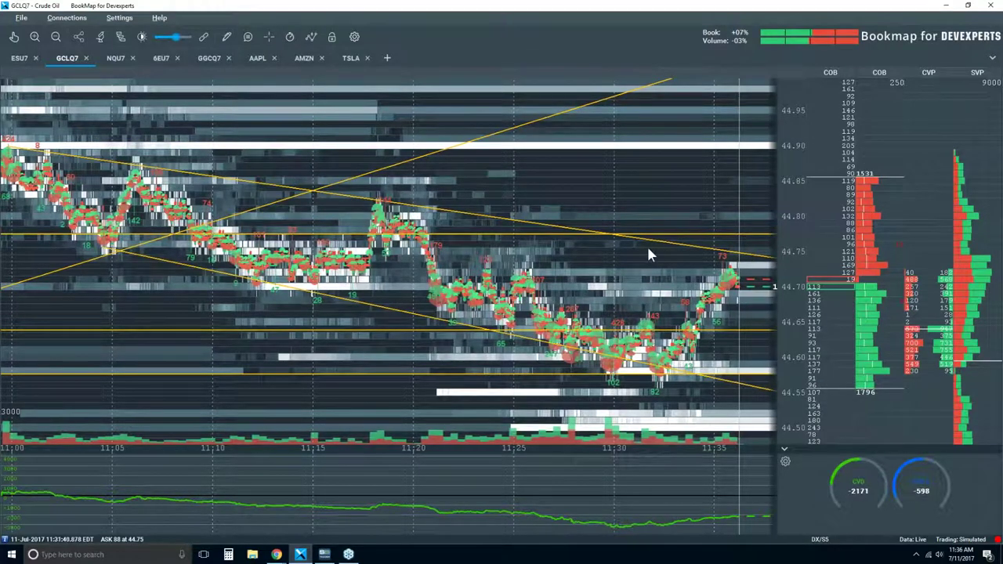
pyautogui.scroll(-2, 644, 263)
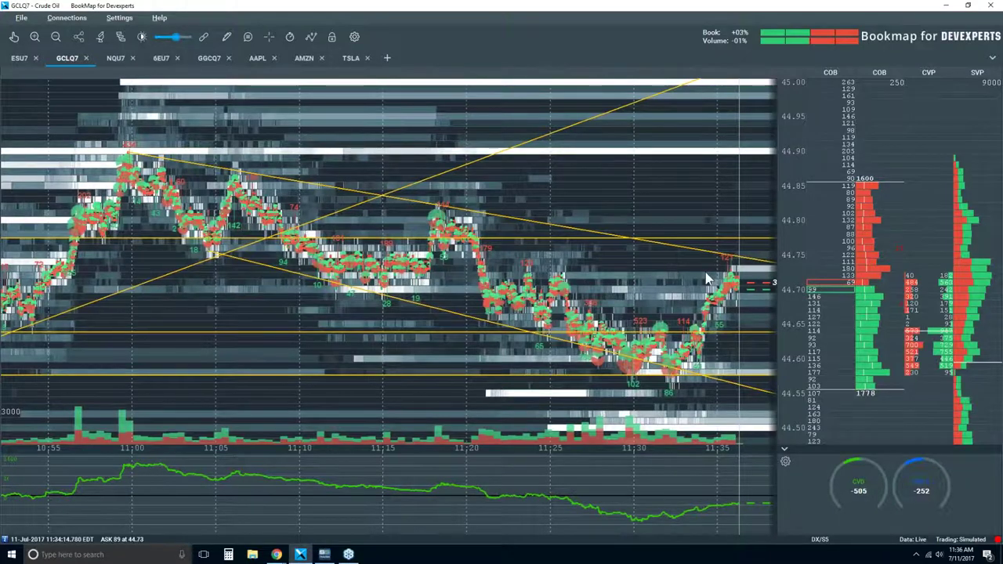
# - Inspect the pullback after the 11:36 high toward the horizontal level below 44.65, alongside the resting bids and CVP volume
pyautogui.scroll(2, 705, 272)
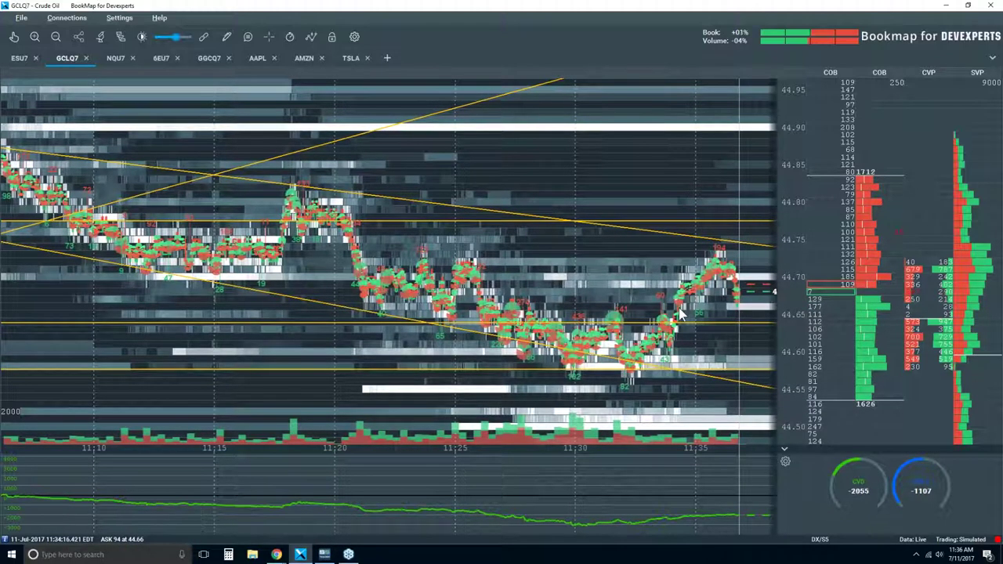
pyautogui.scroll(5, 683, 288)
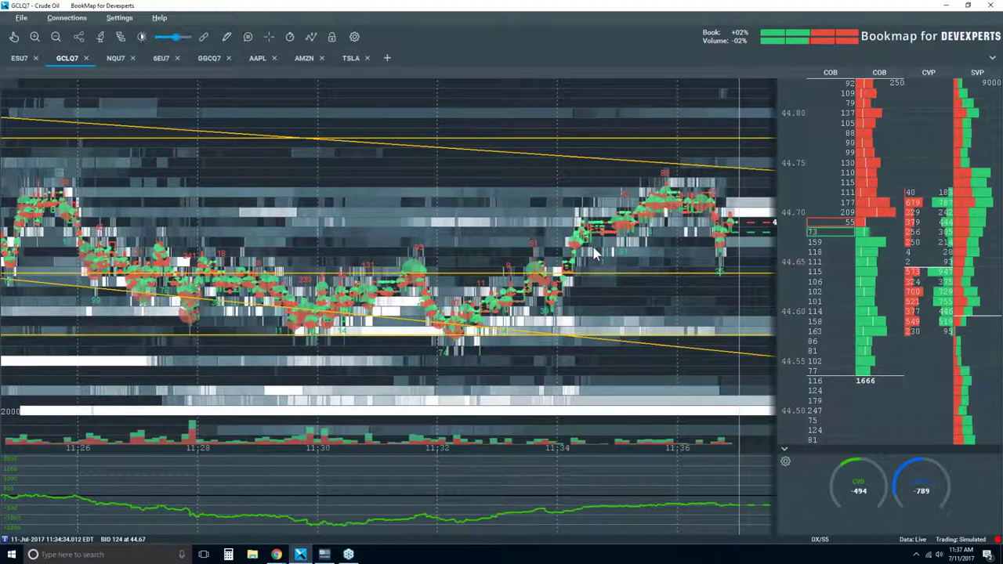
pyautogui.scroll(-2, 594, 254)
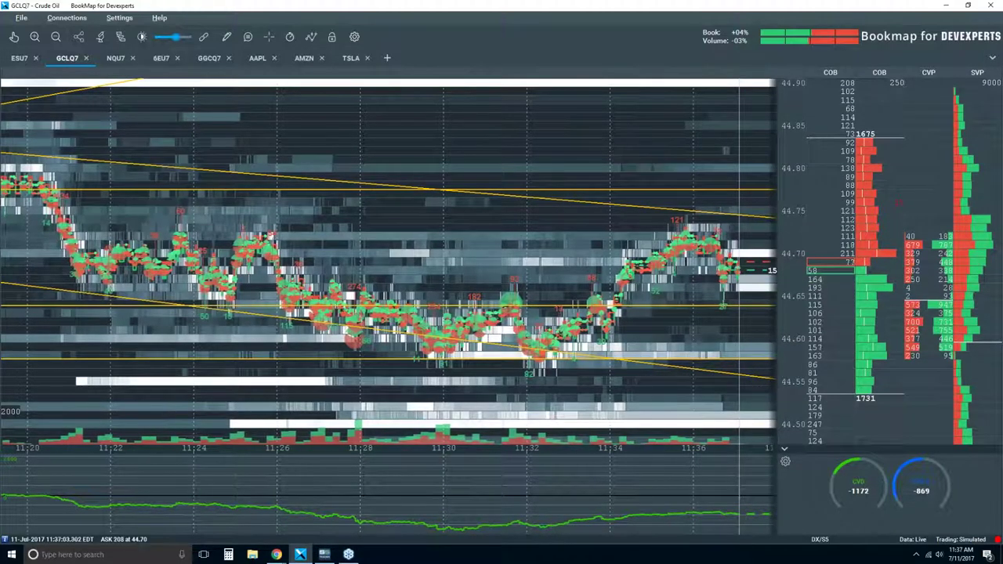
pyautogui.scroll(-2, 704, 259)
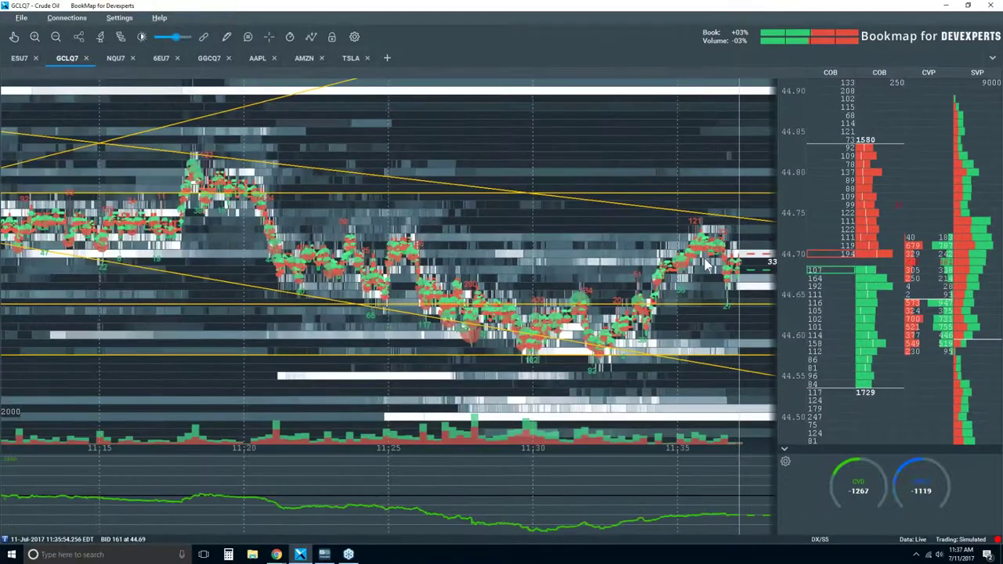
pyautogui.scroll(1, 610, 305)
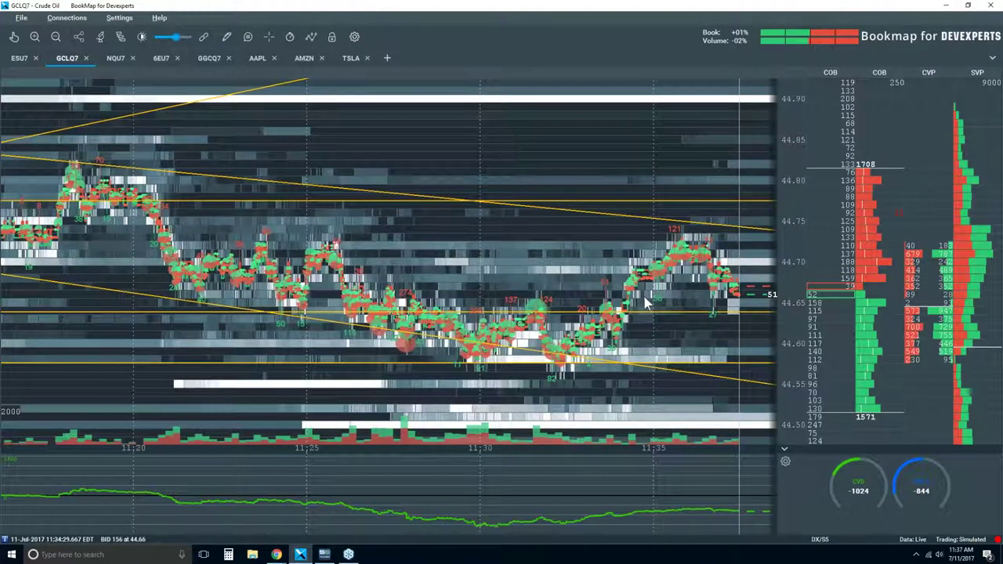
# - Review the 11:37 pullback within the full price range since 09:45, including the rising trend line from the 10:10 low
pyautogui.scroll(-2, 646, 302)
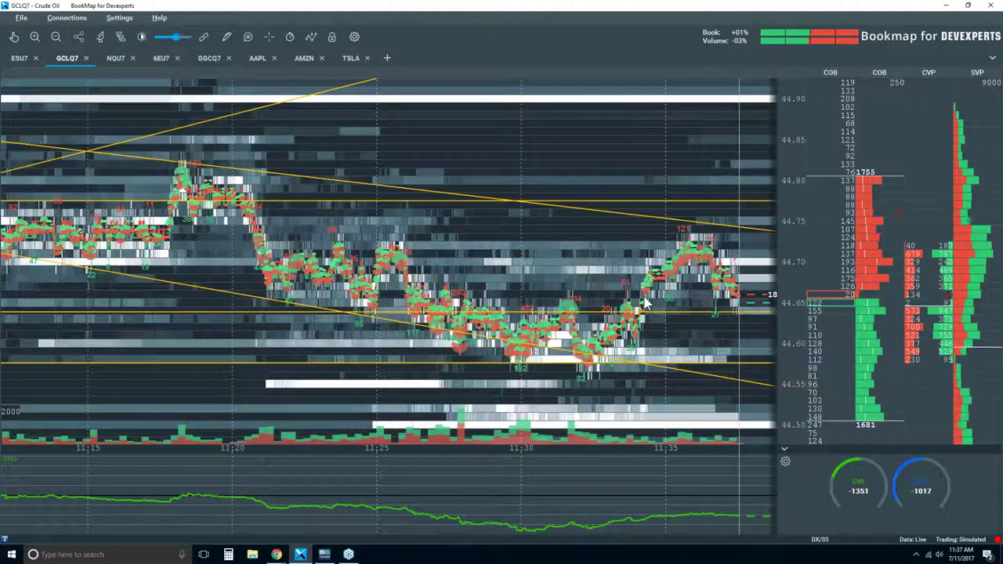
pyautogui.scroll(-2, 696, 259)
pyautogui.scroll(-2, 696, 258)
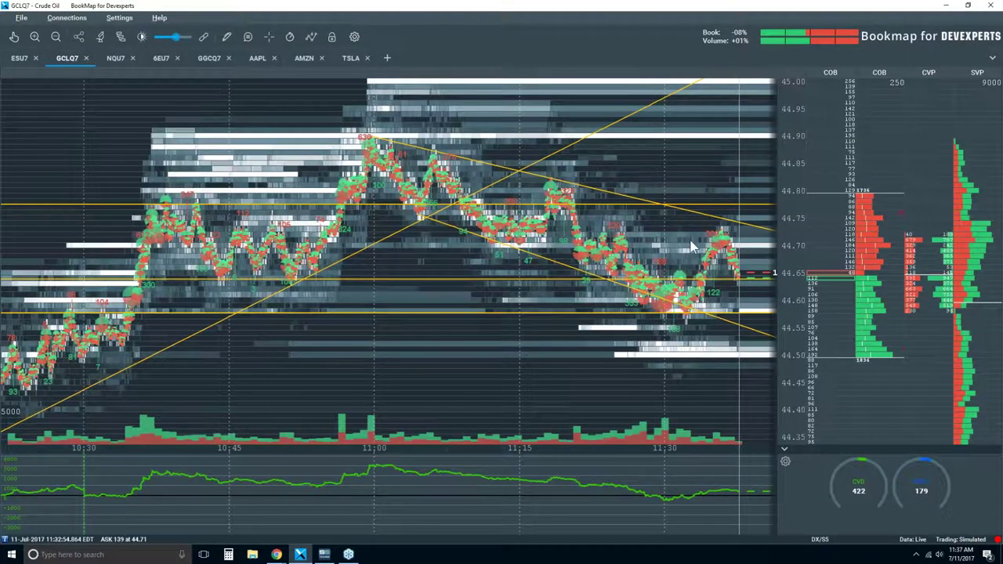
pyautogui.scroll(-3, 708, 241)
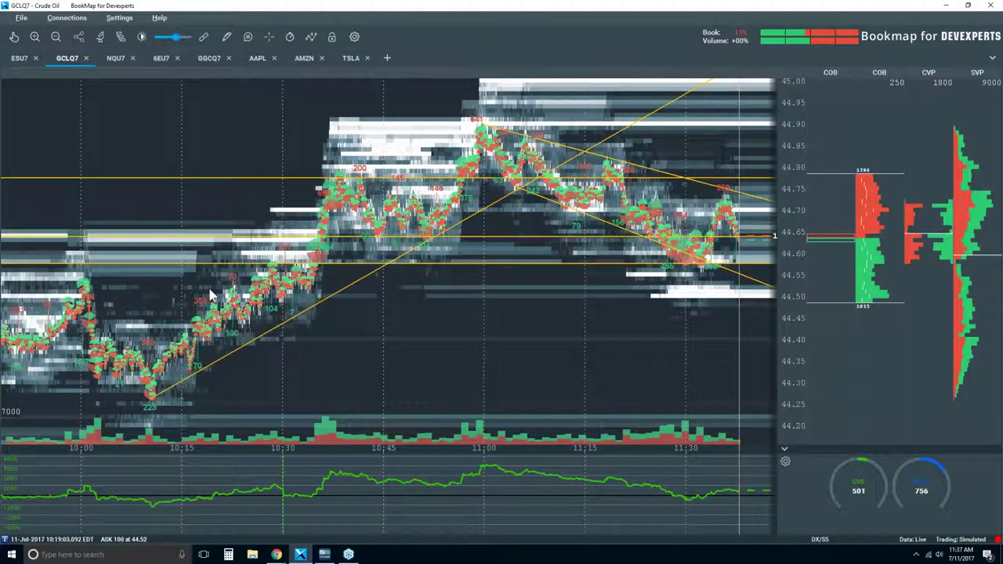
pyautogui.scroll(-1, 209, 288)
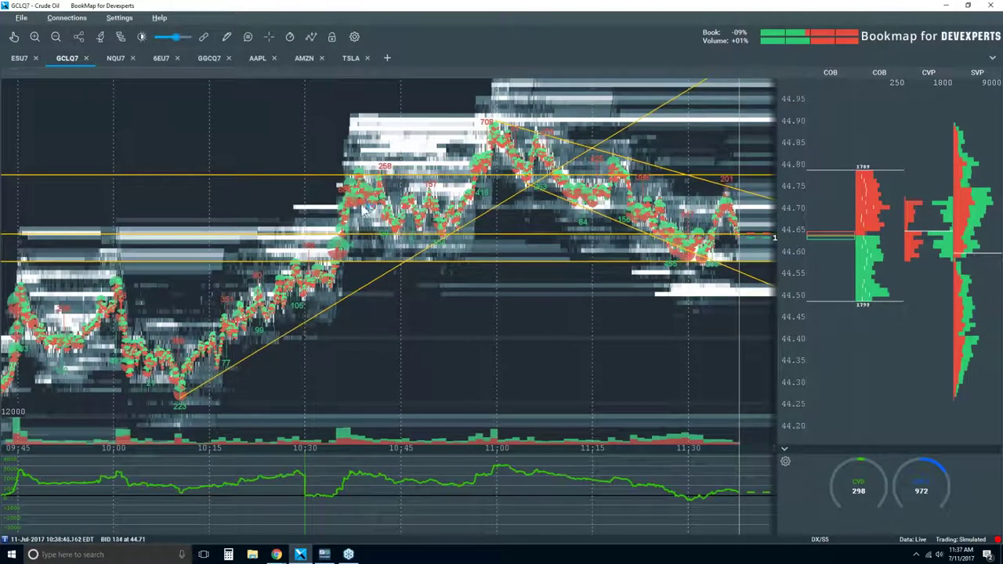
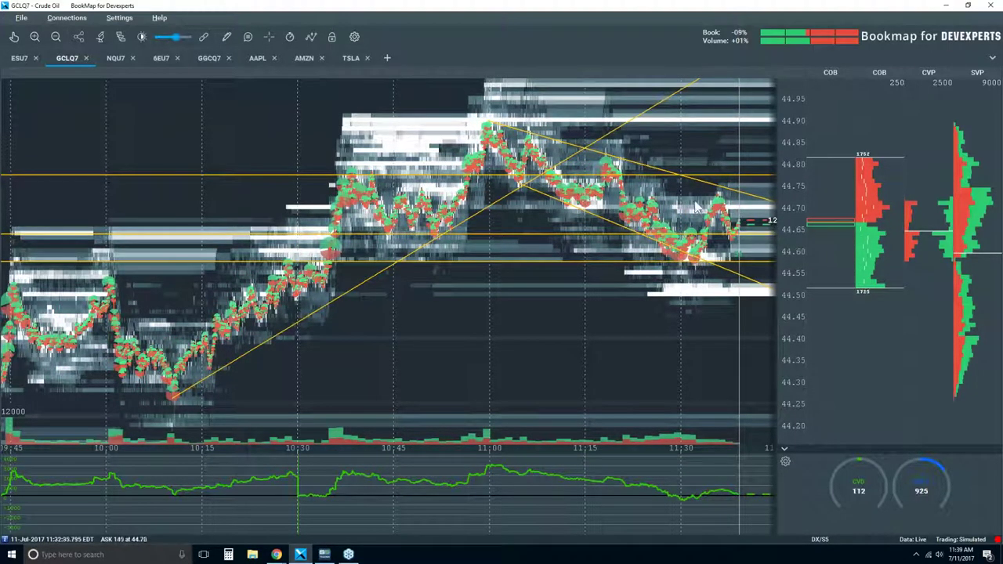
# - Compare the 11:36 high with the descending trend line from the 11:00 peak and the morning's earlier swings
pyautogui.scroll(3, 697, 267)
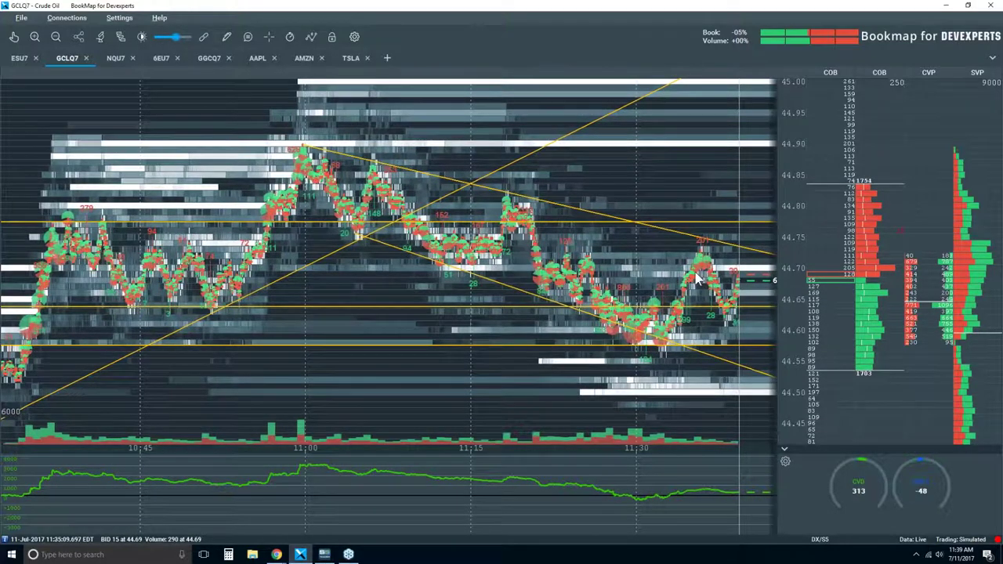
pyautogui.scroll(2, 682, 290)
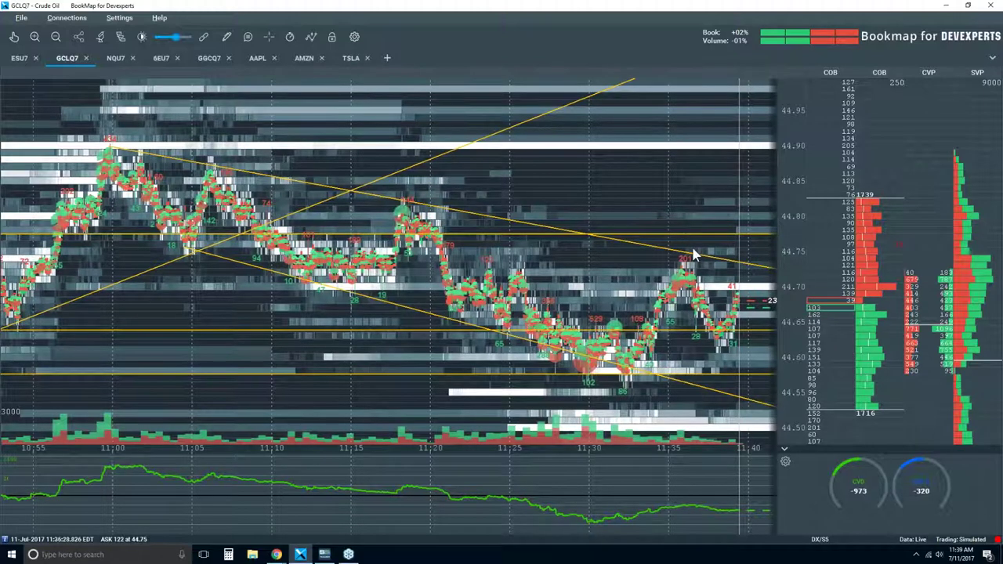
pyautogui.scroll(-2, 693, 255)
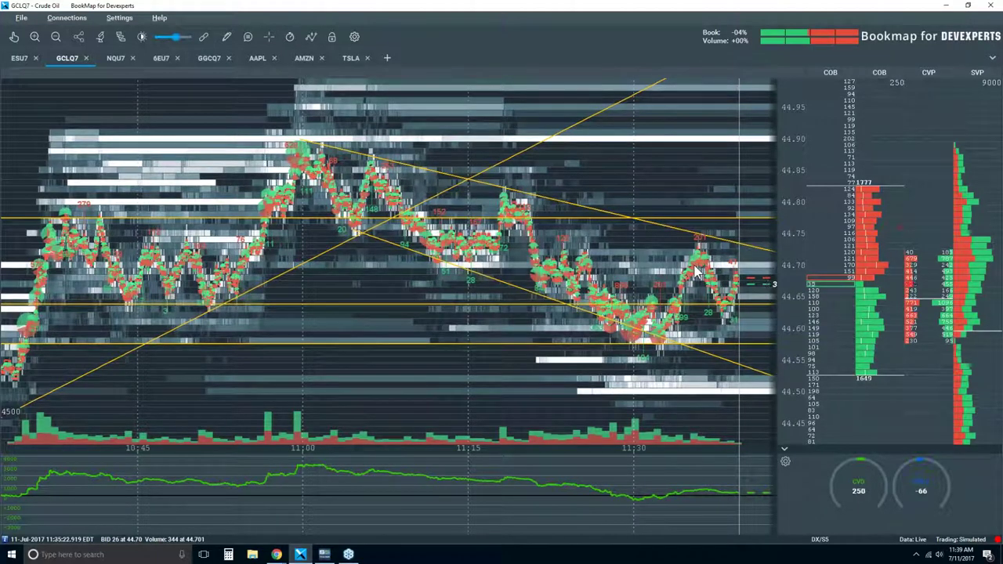
pyautogui.scroll(-2, 694, 270)
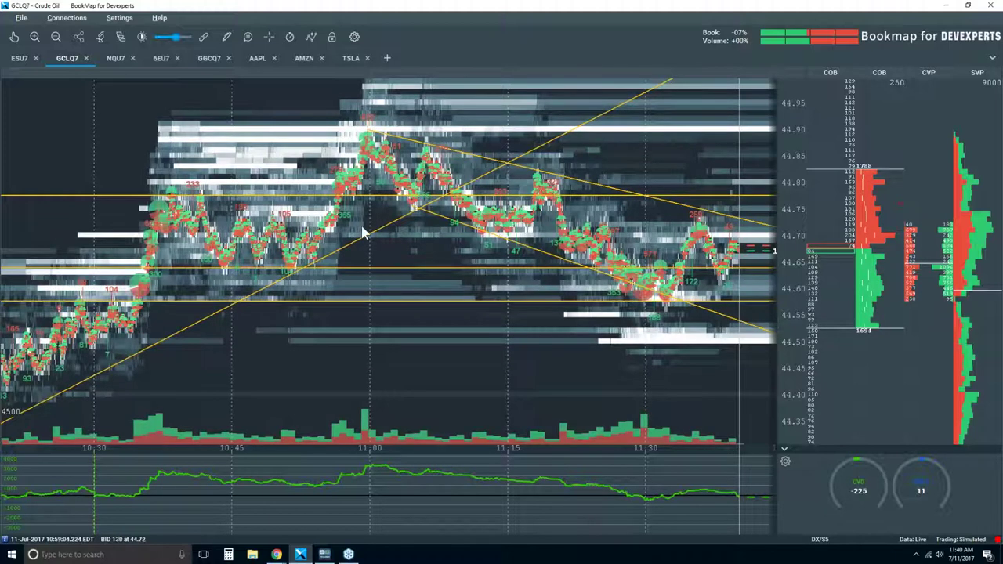
pyautogui.scroll(-4, 468, 240)
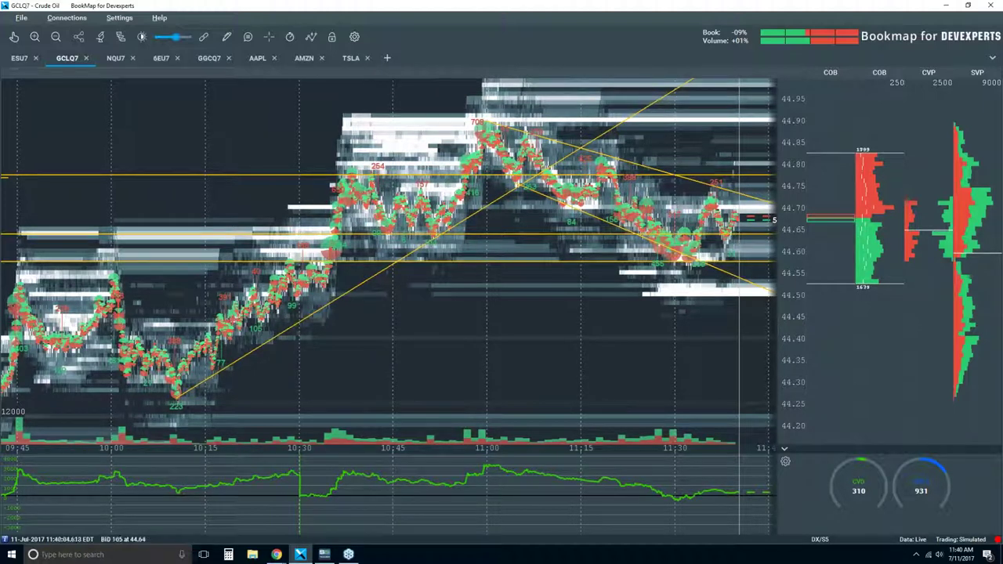
# - Examine the trades hitting the heavy resting asks at 44.70 around 11:40, following the climb from the 11:38 low
pyautogui.scroll(3, 729, 206)
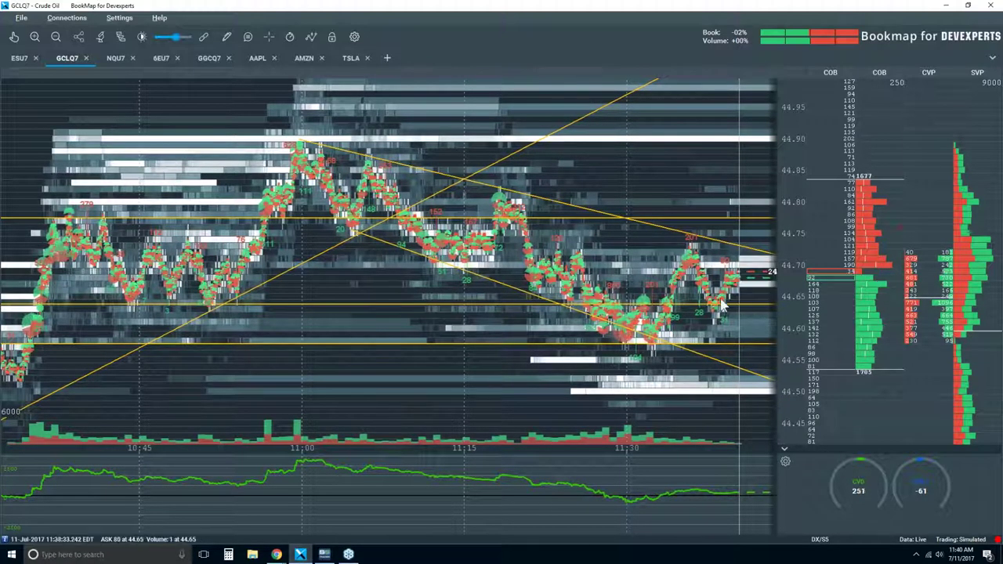
pyautogui.scroll(1, 719, 292)
pyautogui.scroll(1, 720, 291)
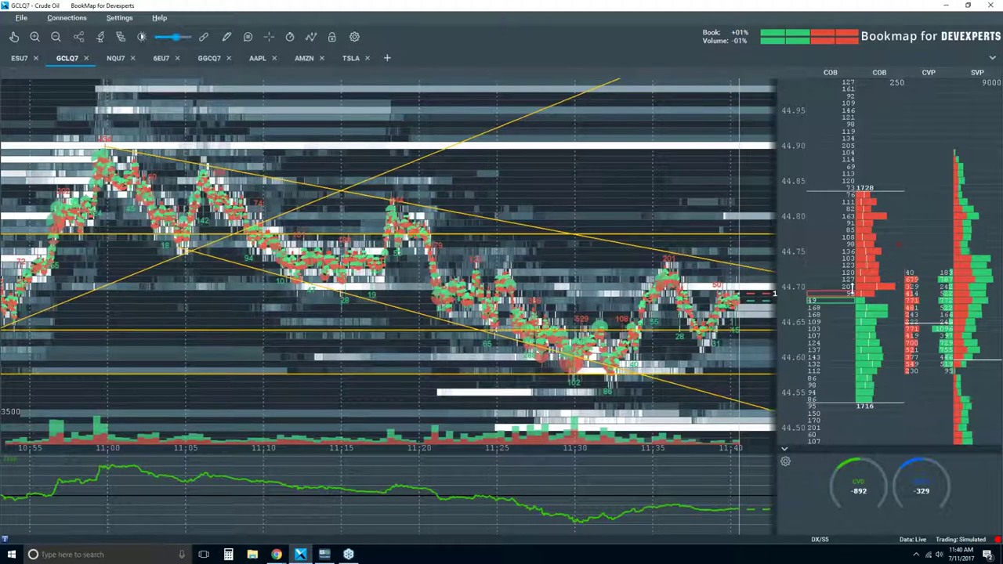
pyautogui.scroll(5, 772, 278)
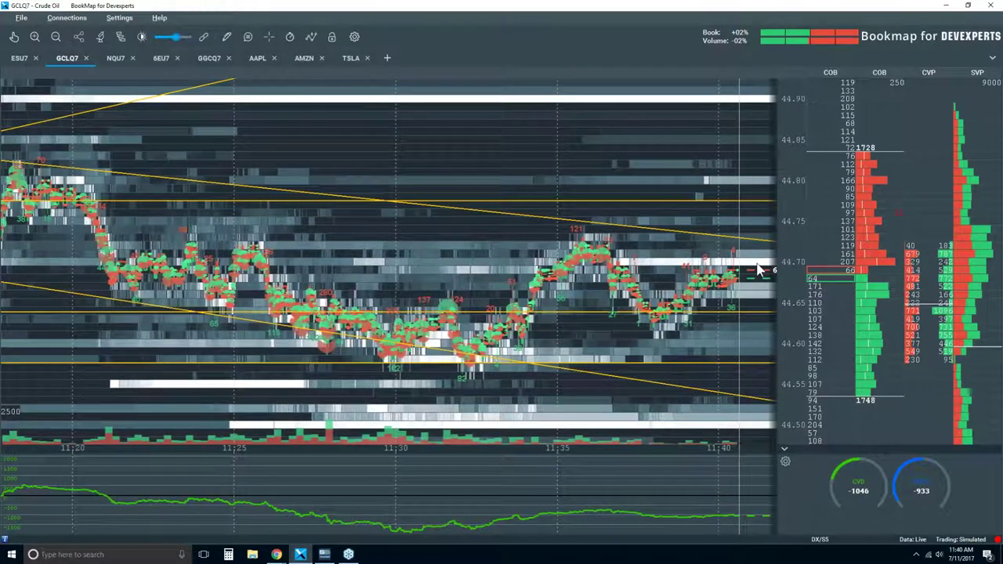
pyautogui.scroll(2, 725, 235)
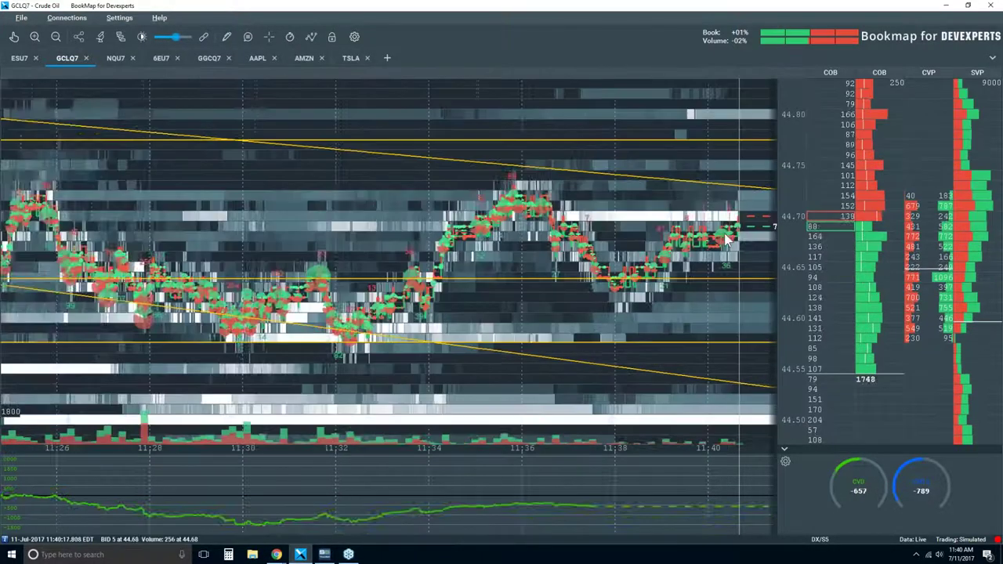
pyautogui.scroll(6, 724, 233)
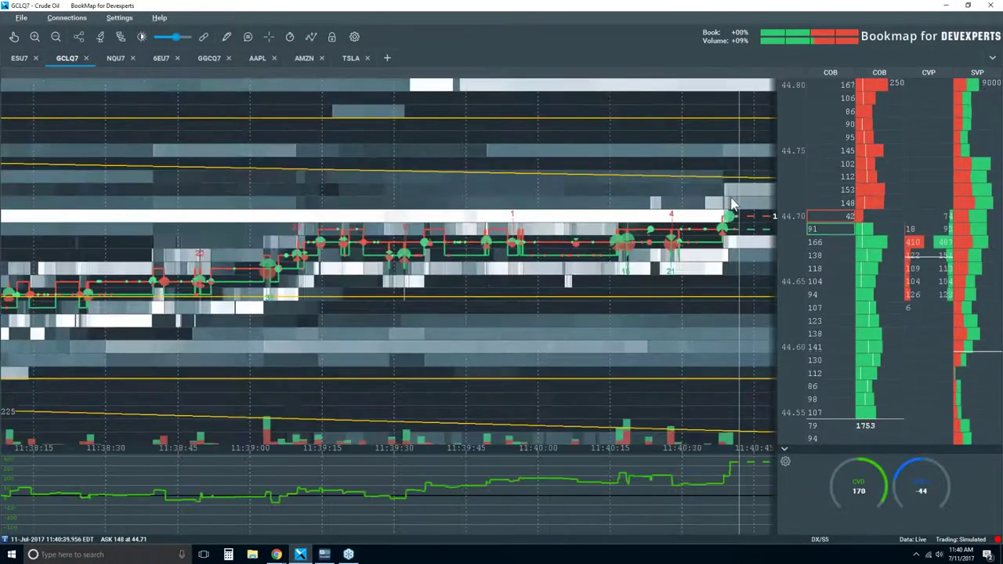
pyautogui.scroll(1, 730, 202)
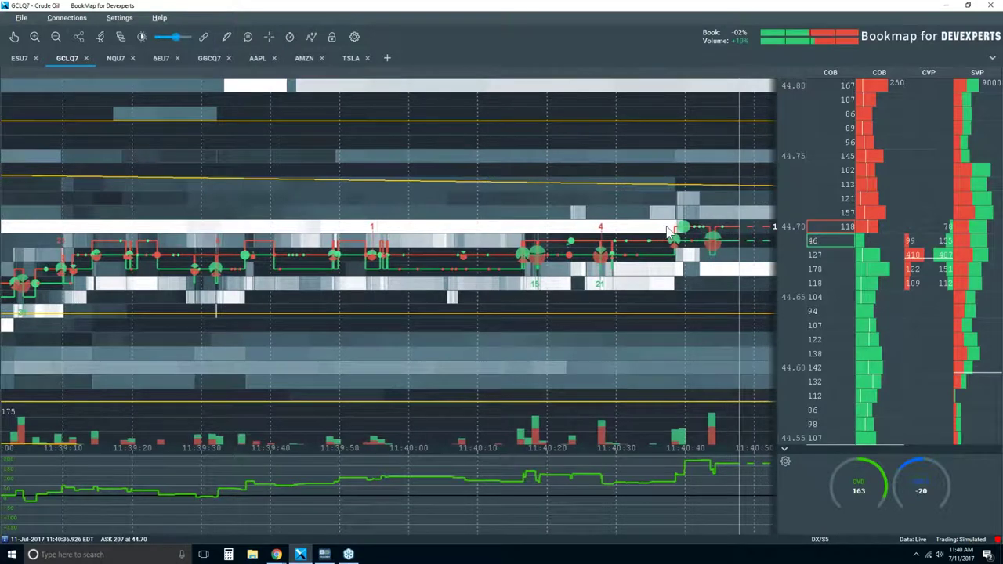
# - Compare the 11:40 test of 44.70 with the 11:36 high, the 11:38 low and the CVP volume at those prices
pyautogui.scroll(-3, 669, 231)
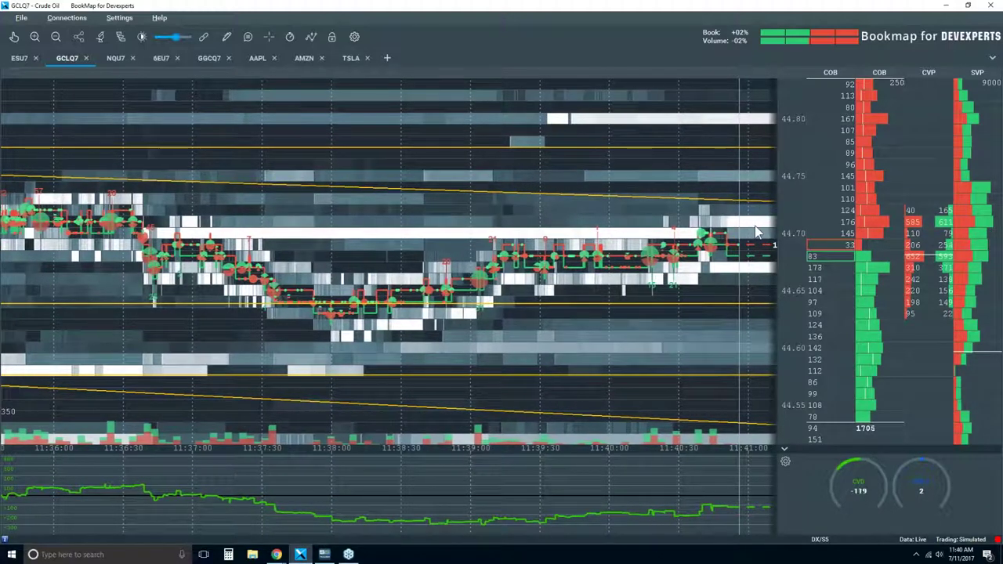
pyautogui.scroll(-2, 713, 259)
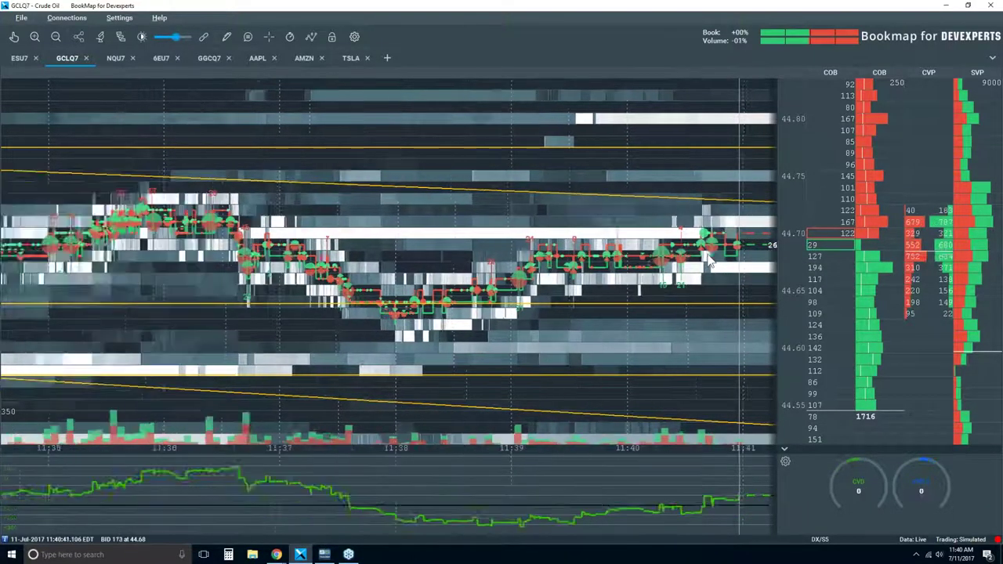
pyautogui.scroll(-4, 709, 261)
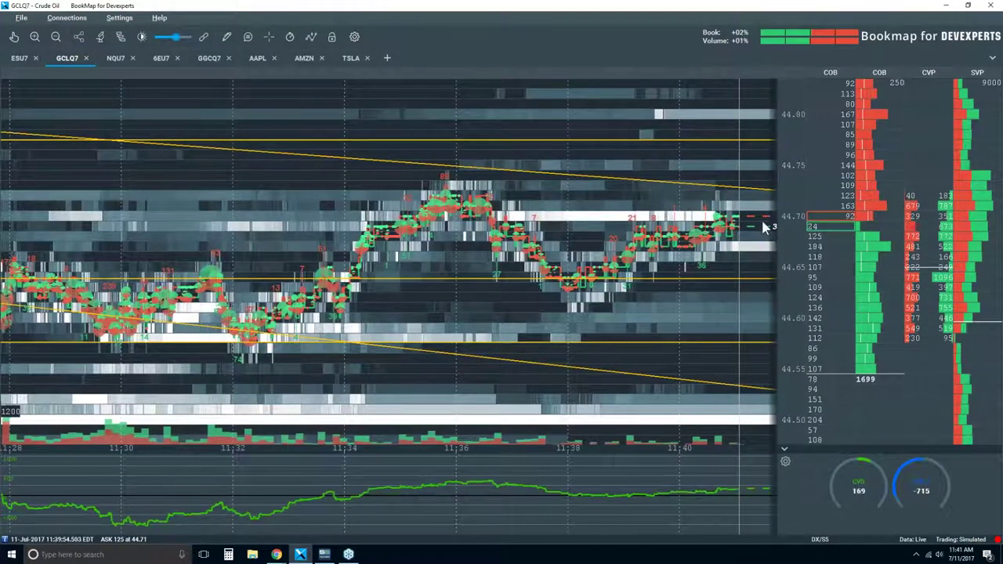
pyautogui.scroll(-2, 741, 227)
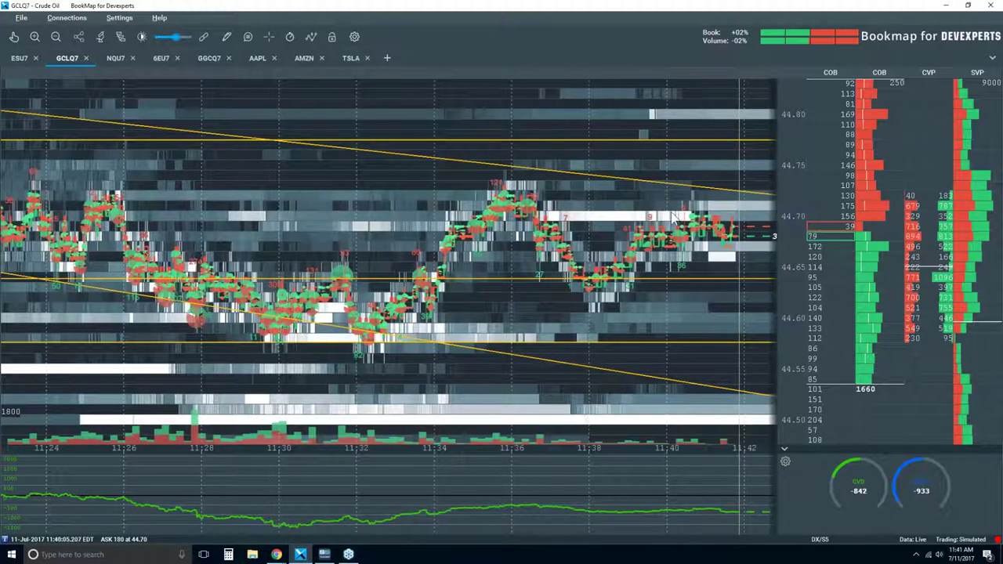
# - Examine the trades around 44.70 between 11:40 and 11:42 against the price swings since 11:10
pyautogui.scroll(-2, 672, 217)
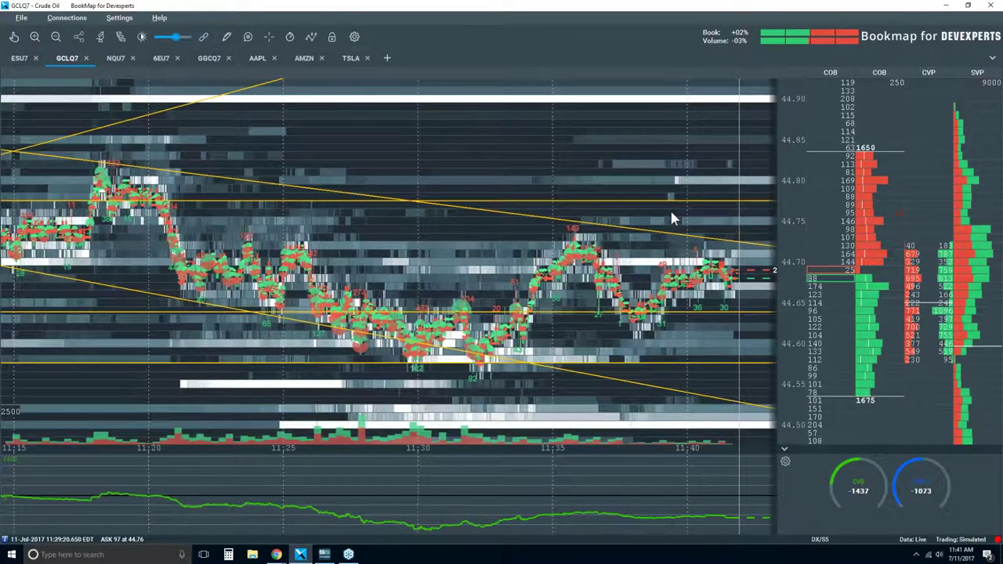
pyautogui.scroll(-1, 671, 213)
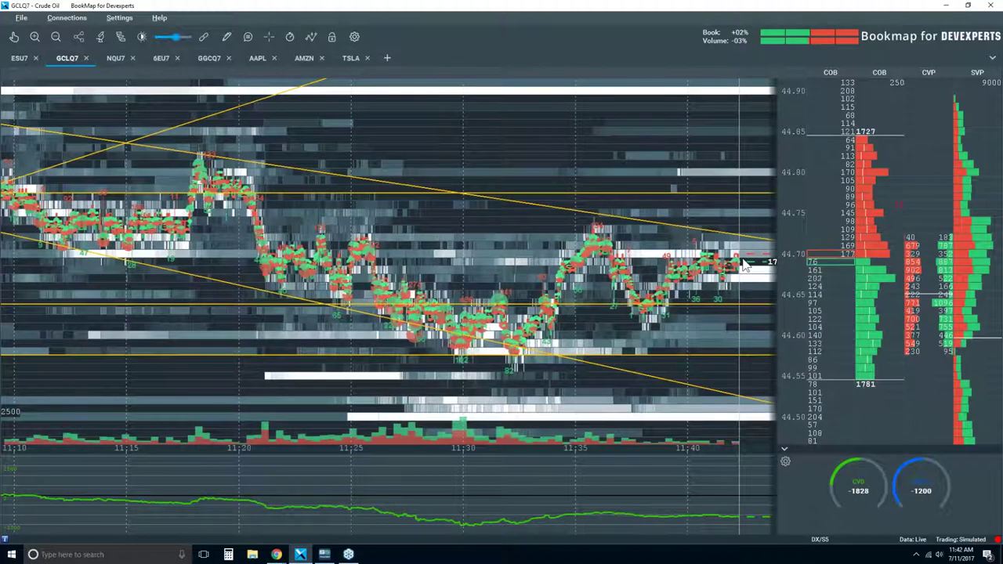
pyautogui.scroll(5, 714, 236)
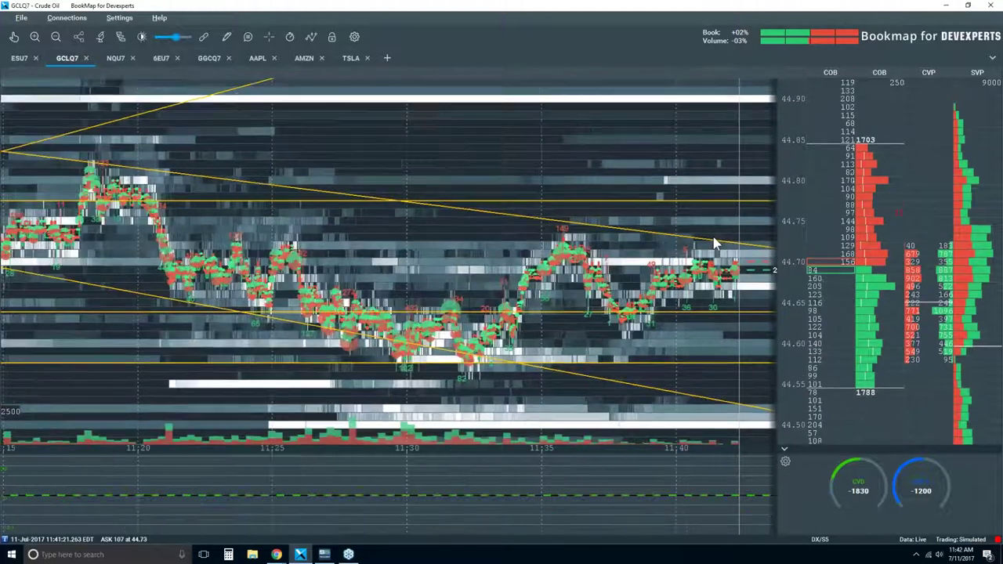
pyautogui.scroll(3, 713, 239)
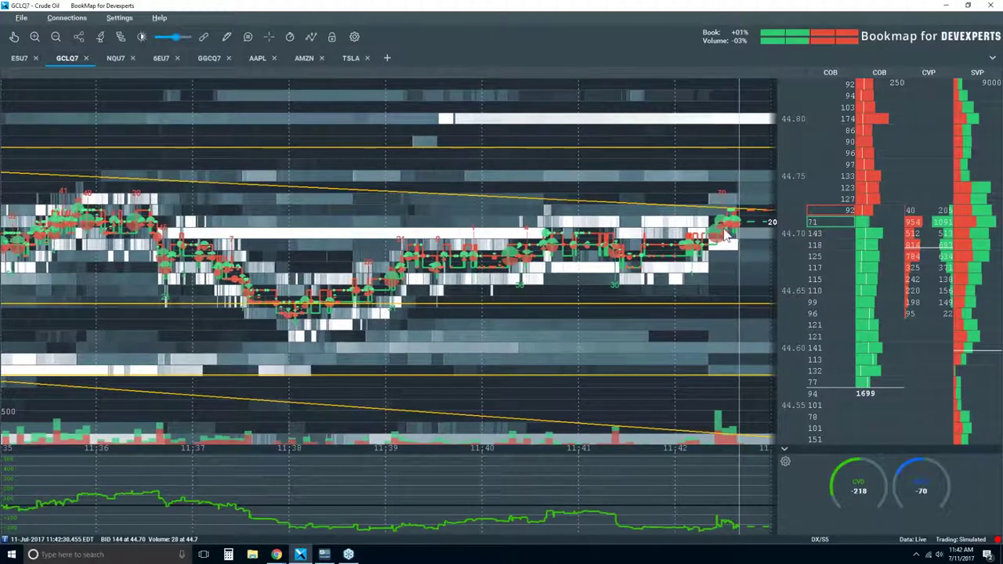
pyautogui.scroll(-1, 724, 220)
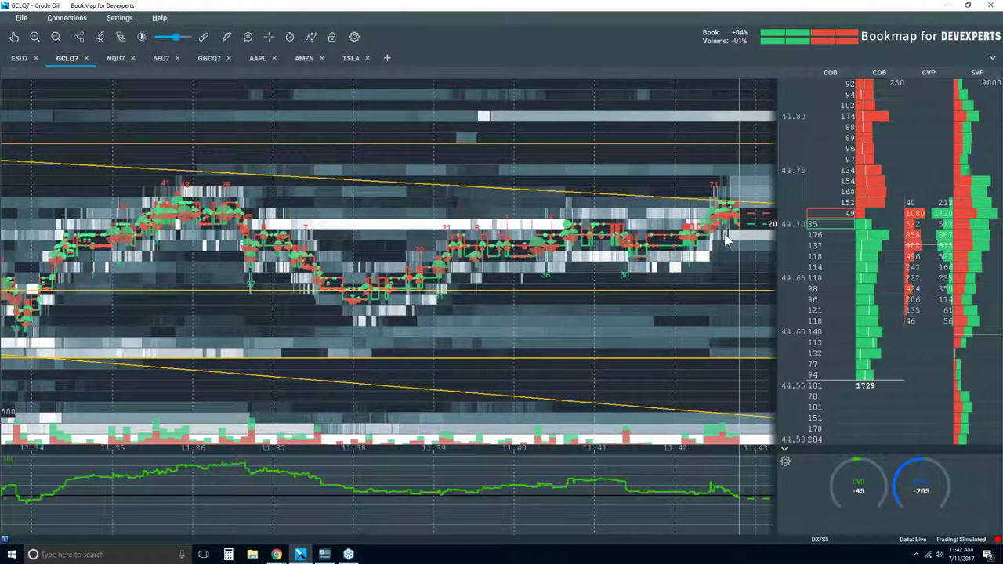
# - Compare the 11:42 test of the descending trend line with the 11:36 high and the swings since the 11:00 peak
pyautogui.scroll(-1, 718, 234)
pyautogui.scroll(-1, 719, 235)
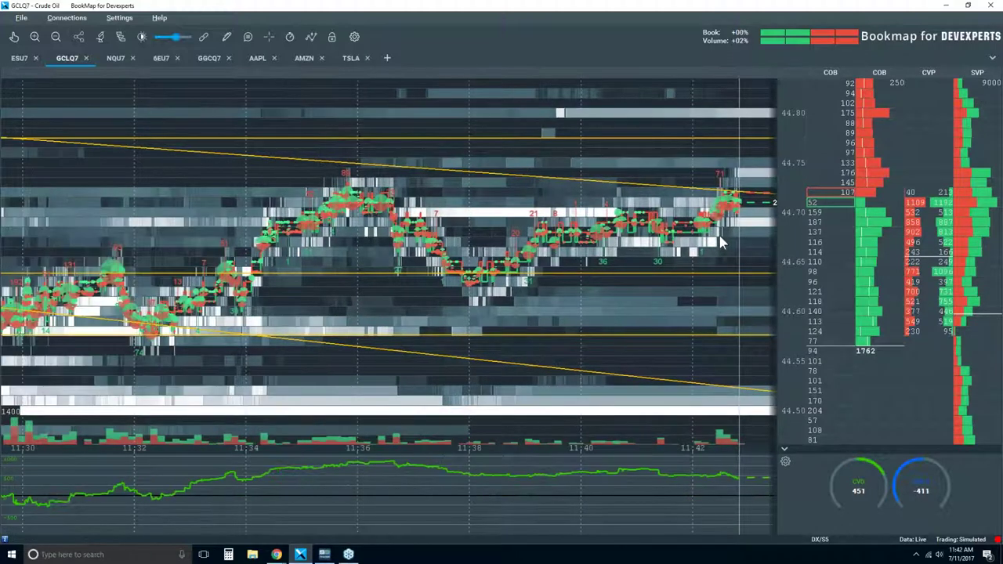
pyautogui.scroll(-1, 719, 236)
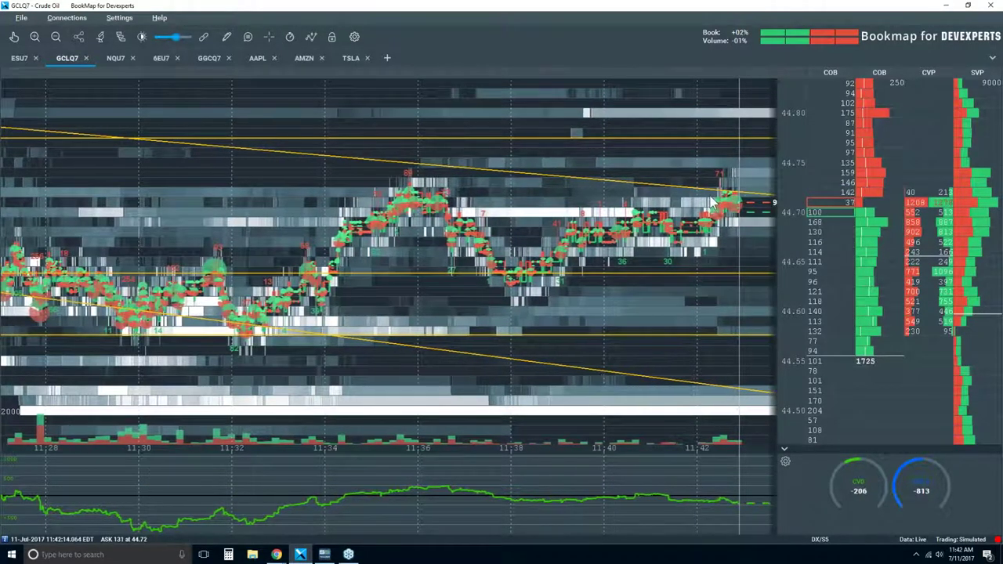
pyautogui.scroll(-3, 710, 211)
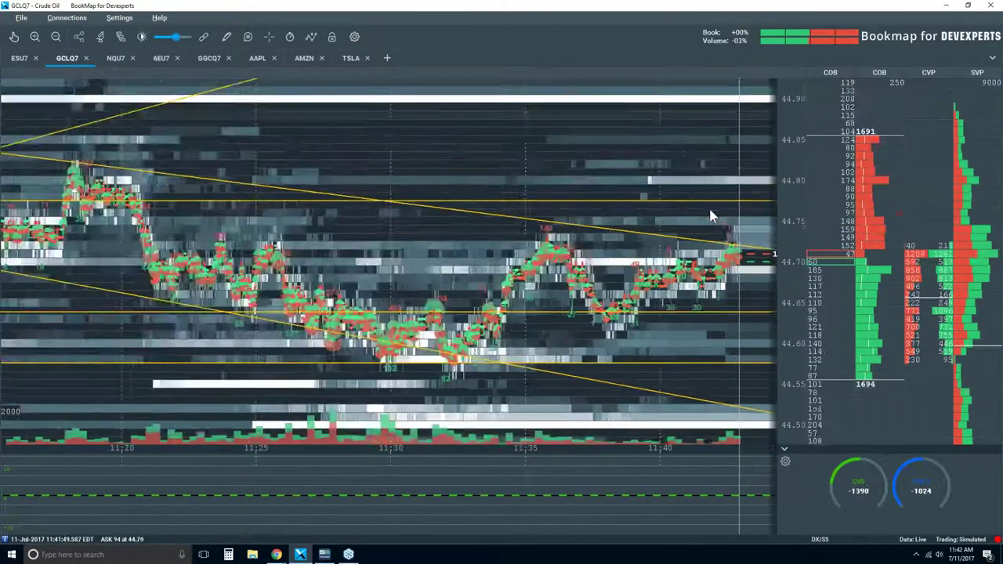
pyautogui.scroll(1, 600, 253)
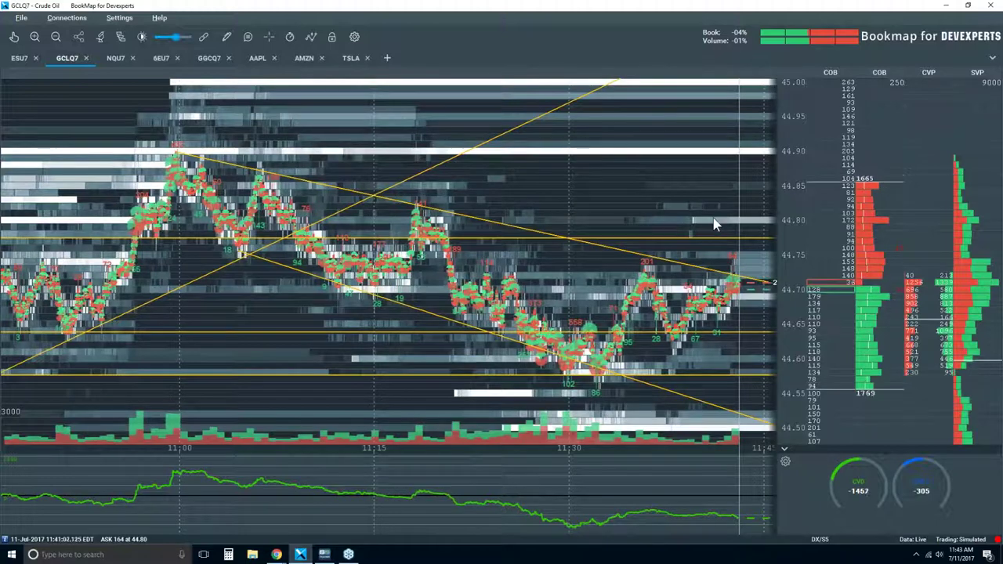
pyautogui.scroll(5, 713, 224)
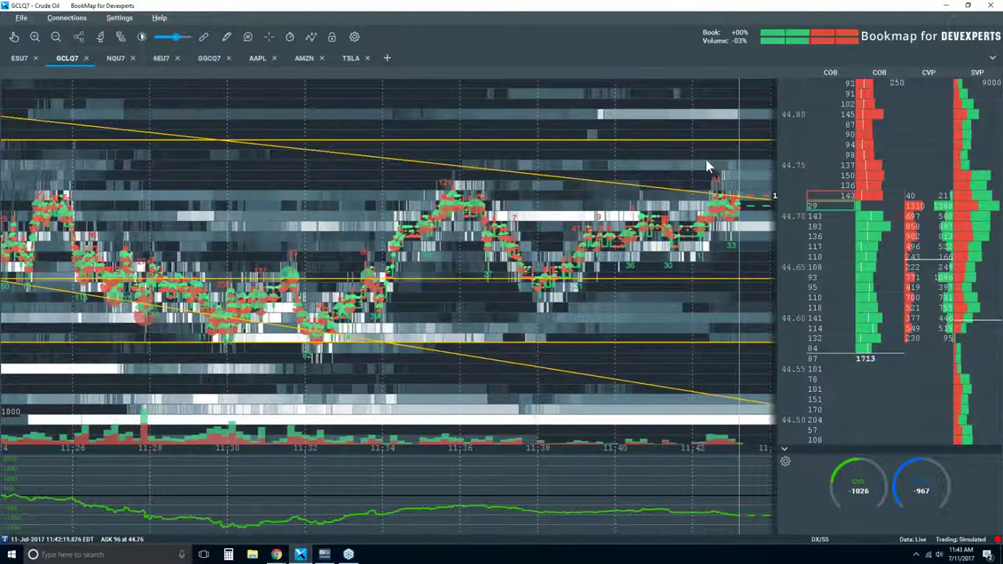
pyautogui.scroll(-3, 719, 167)
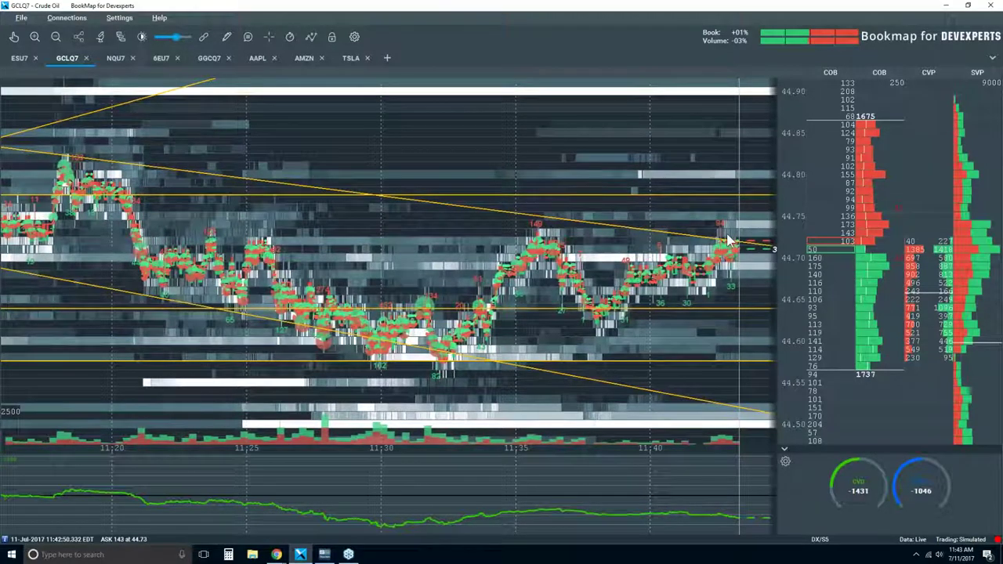
# - Examine the trades and resting orders along the 11:43 climb from the descending trend line to the horizontal line below 44.80
pyautogui.scroll(3, 729, 243)
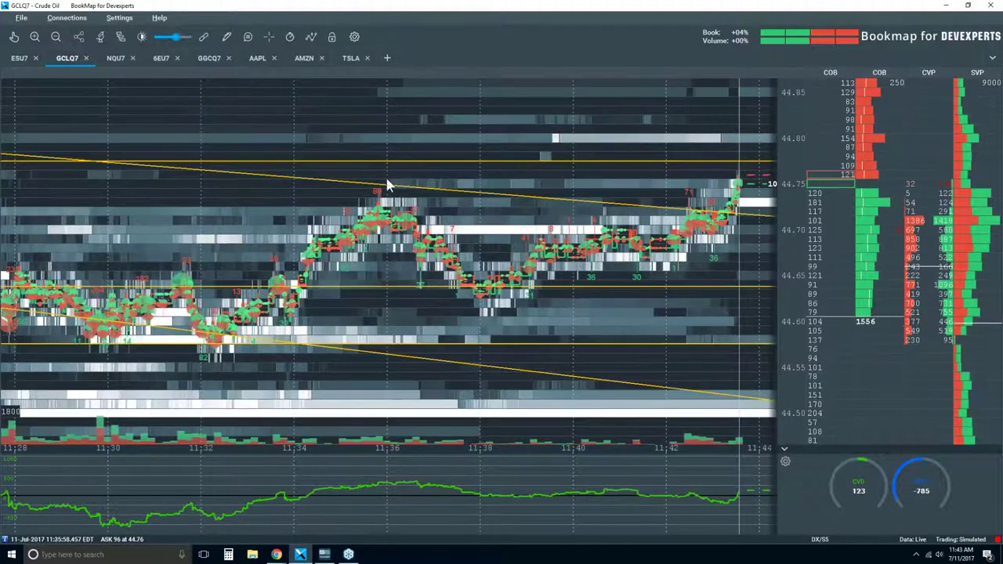
pyautogui.scroll(3, 731, 168)
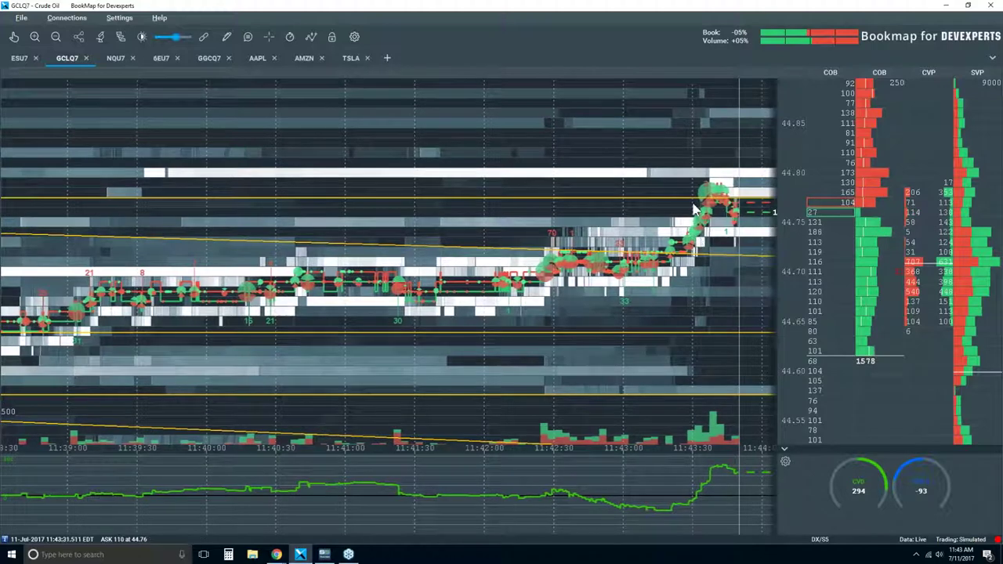
pyautogui.scroll(1, 694, 208)
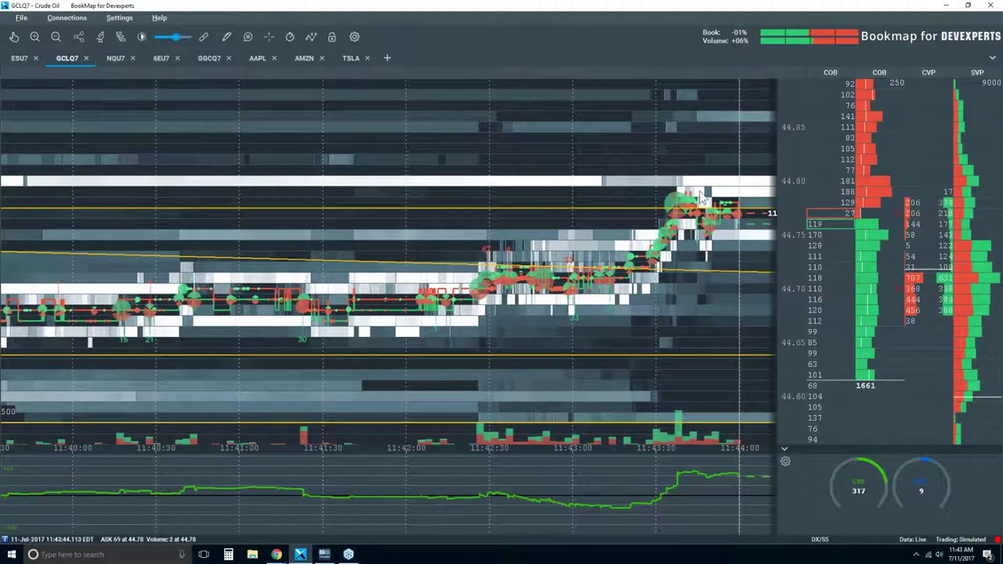
pyautogui.scroll(-1, 663, 235)
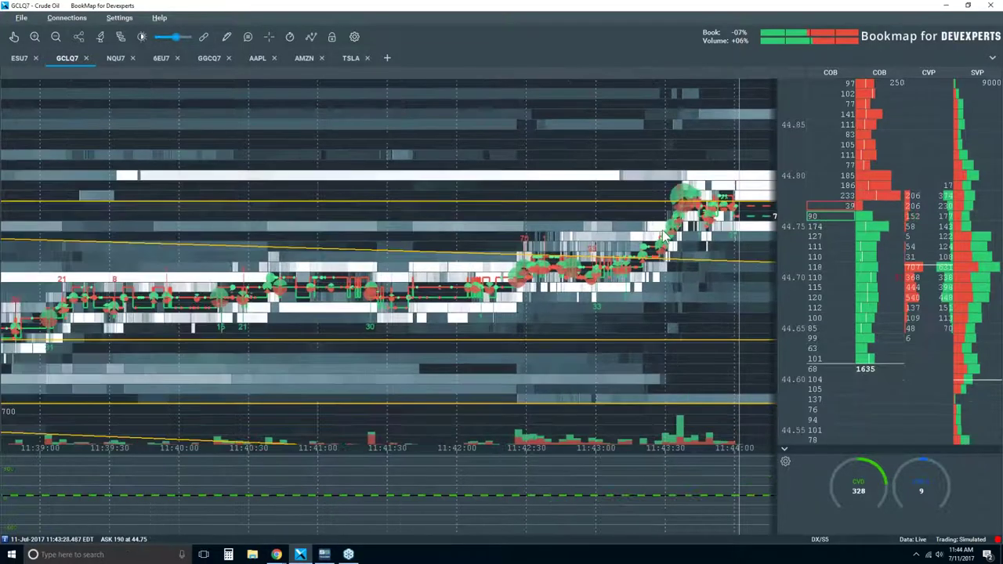
pyautogui.scroll(-3, 662, 235)
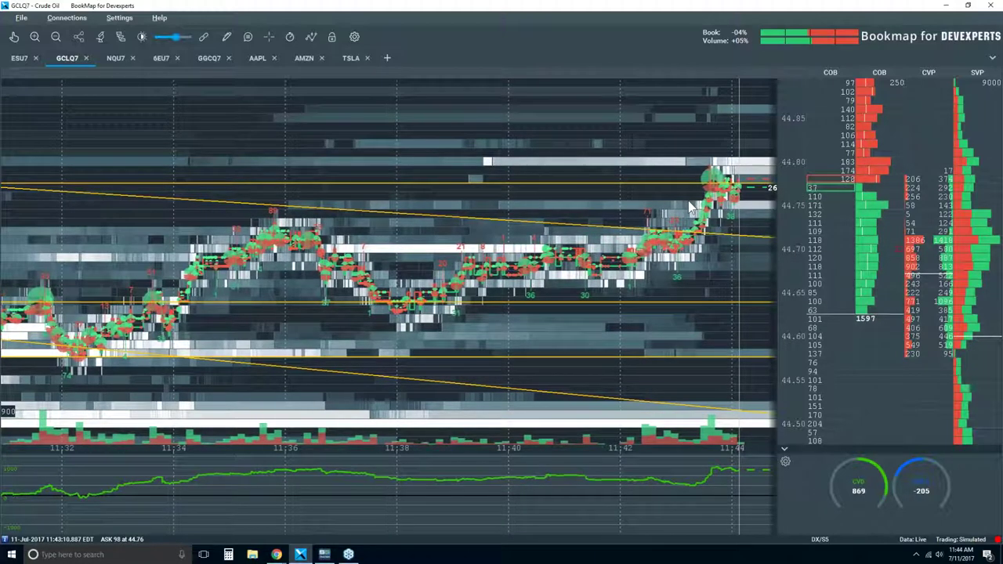
# - Inspect the 11:44 trades beneath the resting asks at 44.80, together with the CVP volume at those prices
pyautogui.scroll(1, 726, 168)
pyautogui.scroll(2, 727, 168)
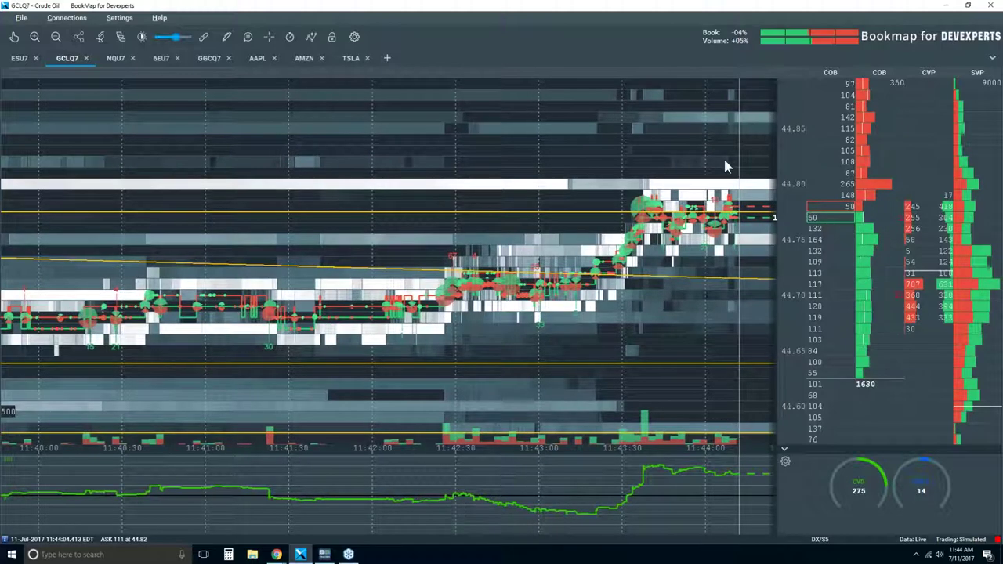
pyautogui.scroll(-1, 727, 167)
pyautogui.scroll(-2, 727, 166)
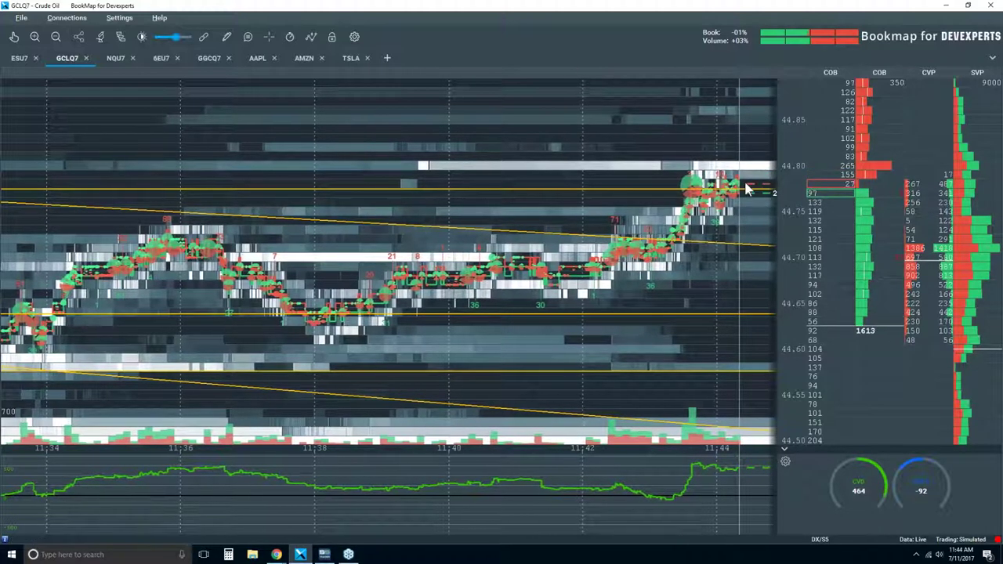
pyautogui.scroll(-2, 745, 188)
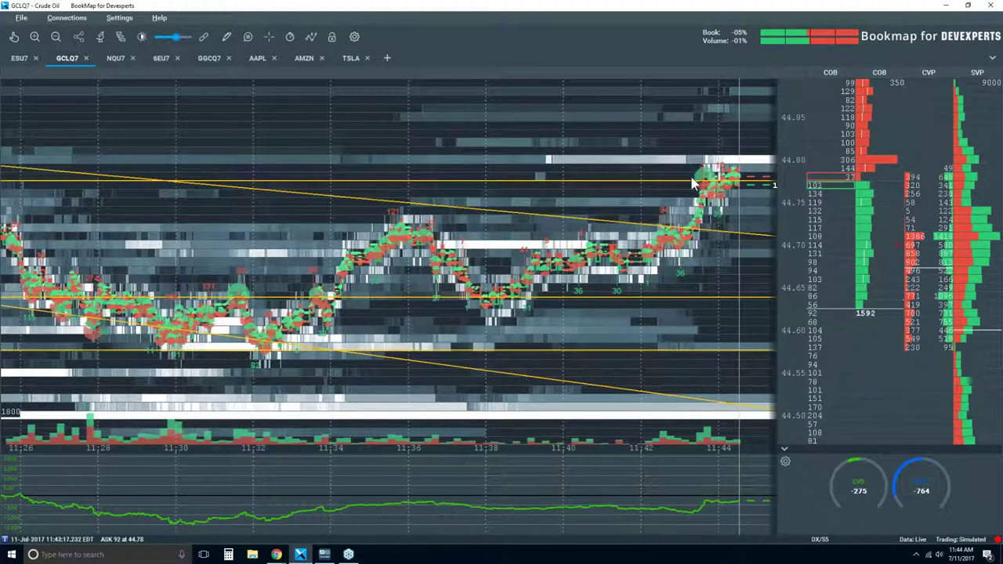
# - Review the 11:43 trend line break within the morning's swings since 10:30, including the resting liquidity at 44.80 and 44.90
pyautogui.scroll(-3, 761, 183)
pyautogui.scroll(-6, 692, 183)
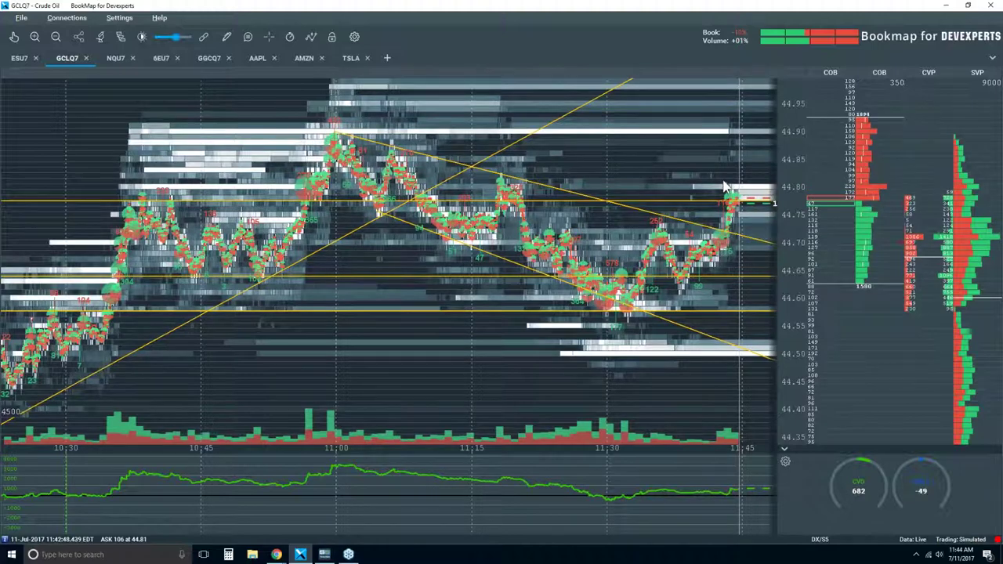
pyautogui.scroll(3, 725, 179)
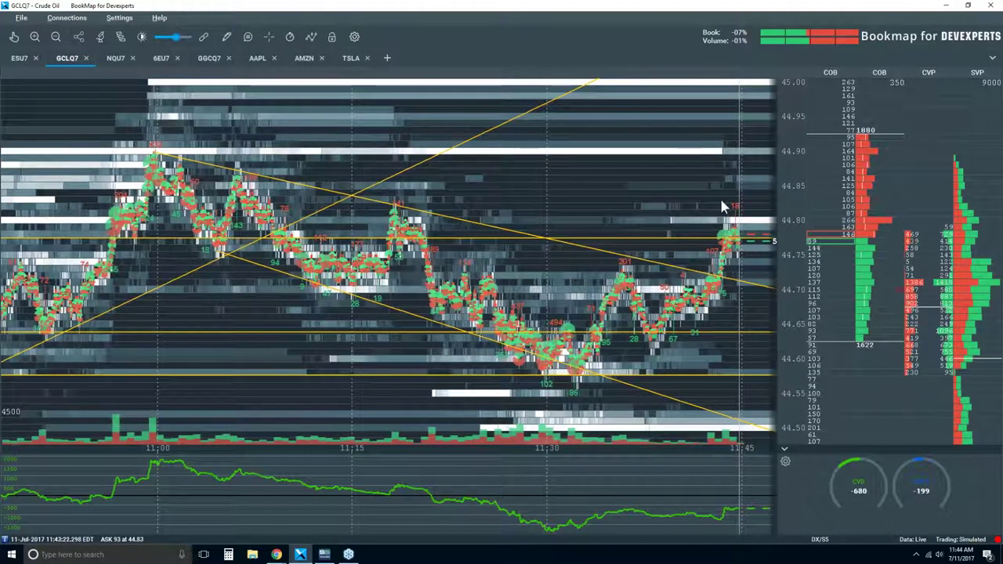
pyautogui.scroll(-2, 723, 206)
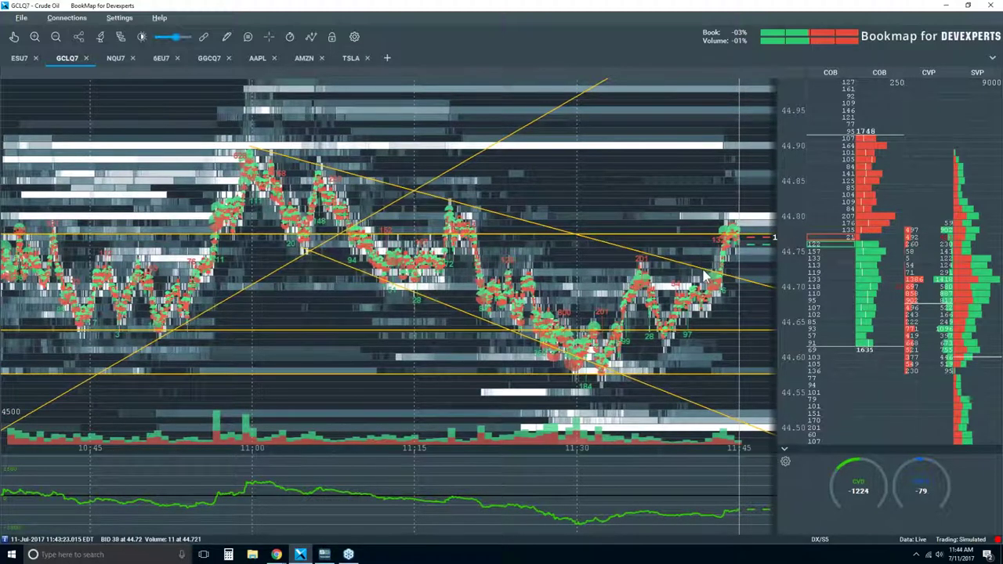
pyautogui.scroll(3, 715, 200)
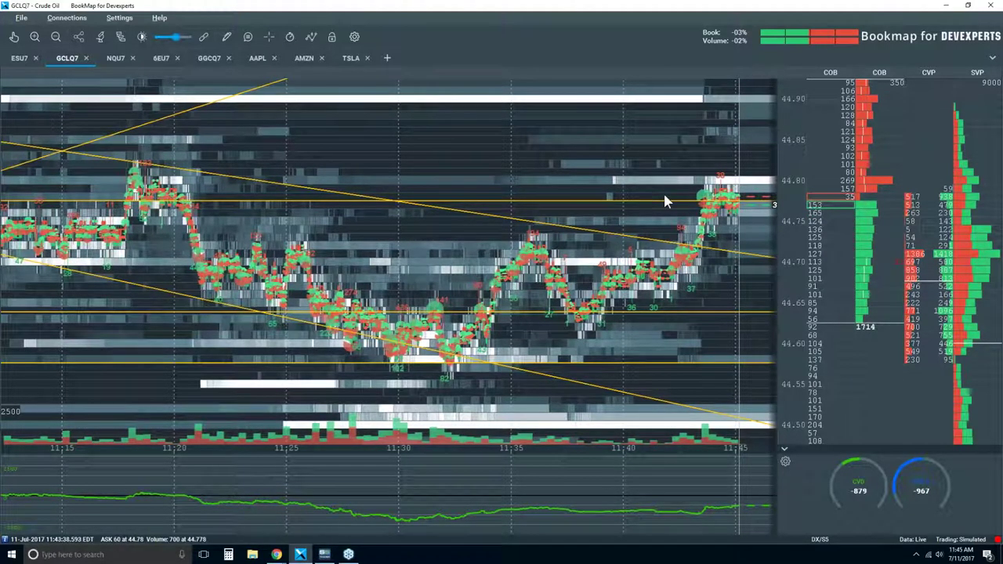
pyautogui.scroll(-3, 714, 185)
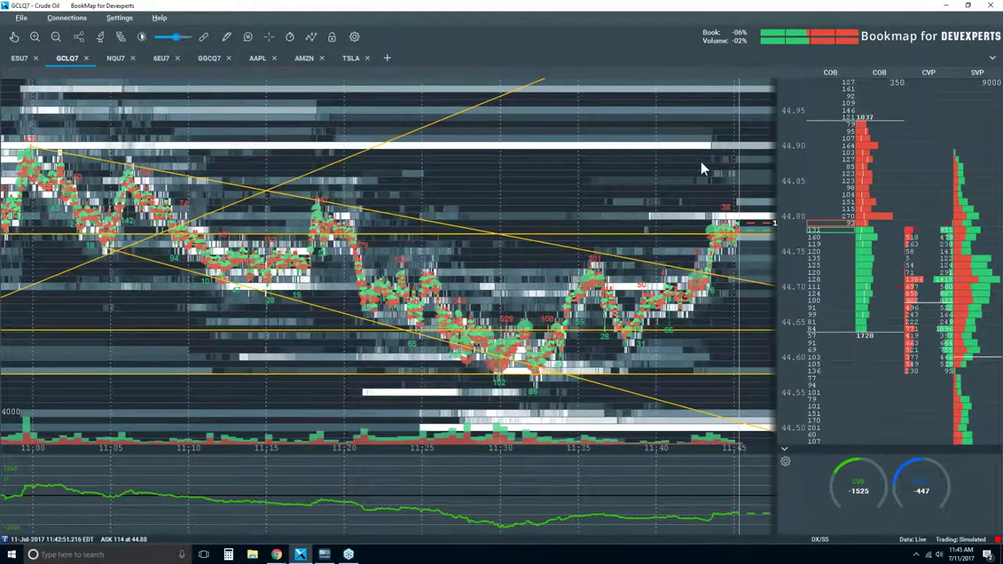
pyautogui.scroll(-3, 699, 157)
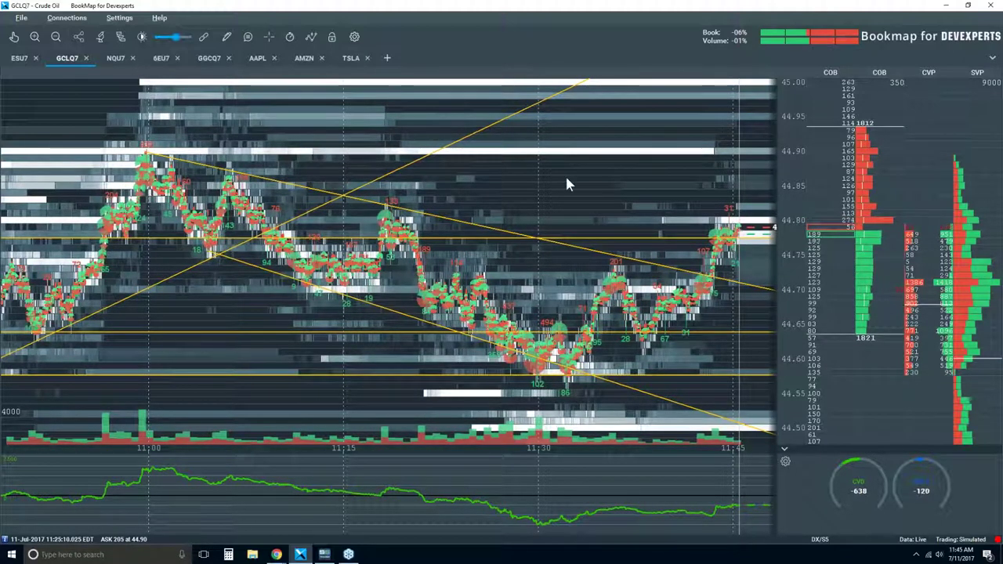
# - Compare the 11:45 trades between the 44.80 asks and the resting bids just below with the swings since 11:10
pyautogui.scroll(3, 726, 185)
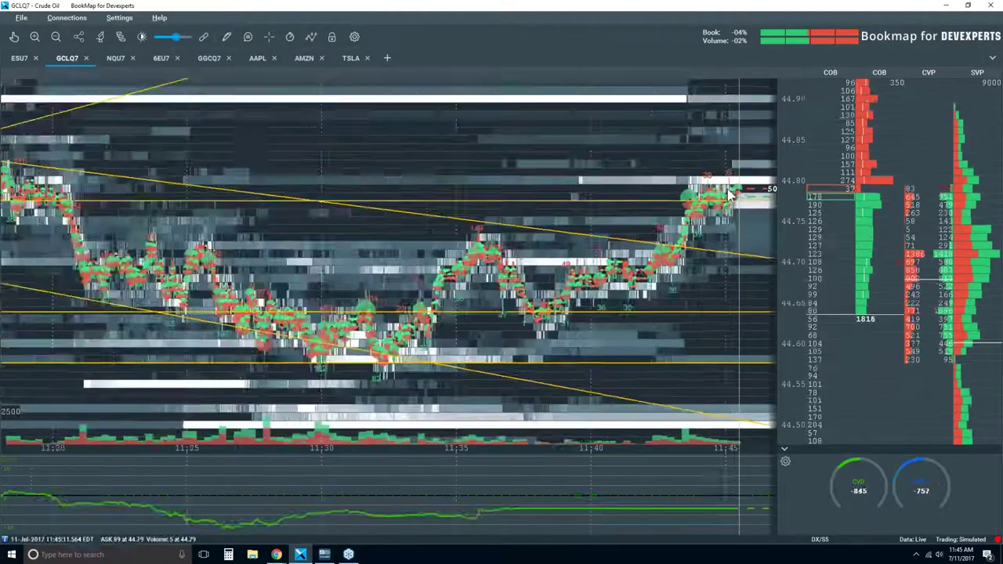
pyautogui.scroll(1, 730, 193)
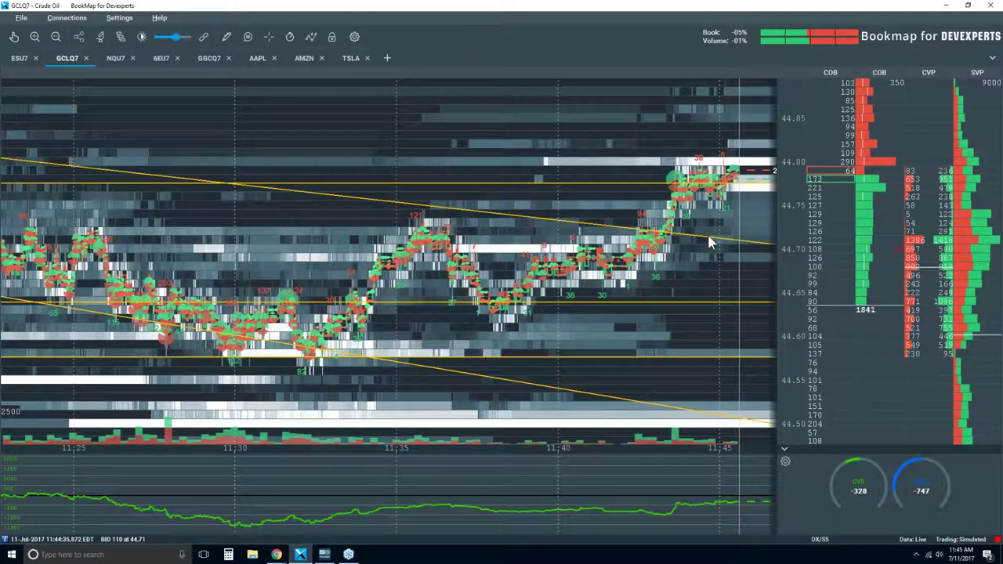
pyautogui.scroll(-3, 708, 238)
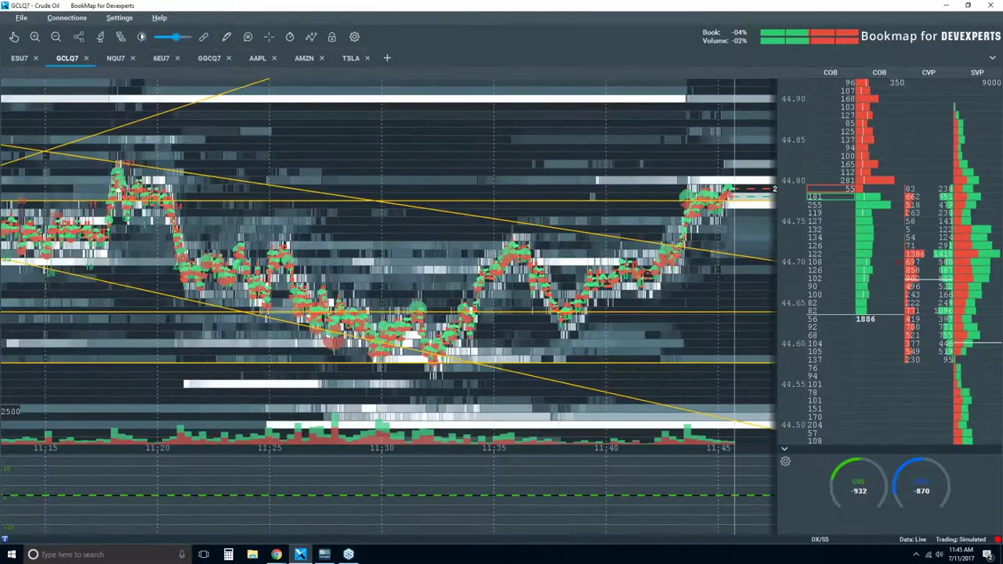
pyautogui.scroll(3, 735, 237)
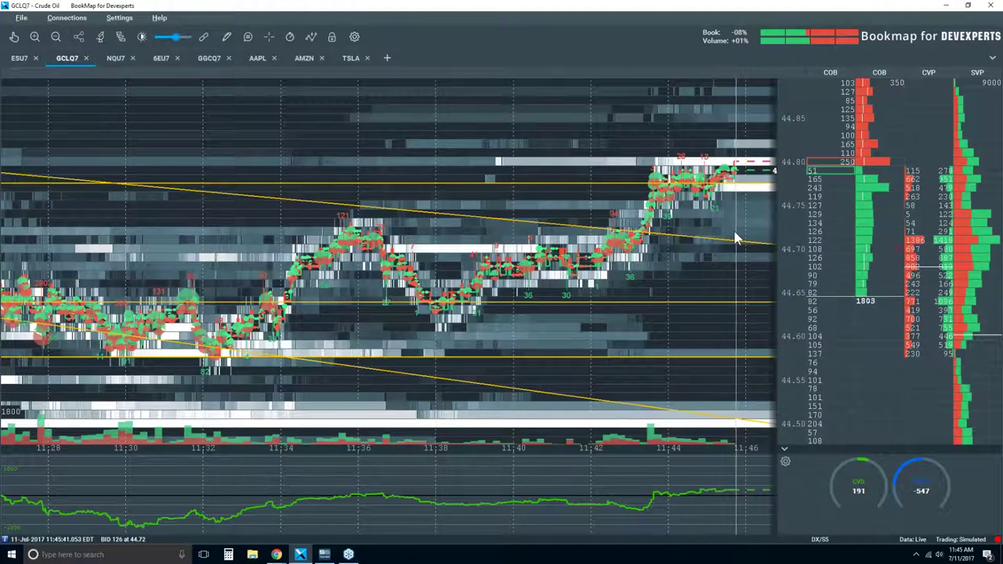
pyautogui.scroll(-2, 725, 232)
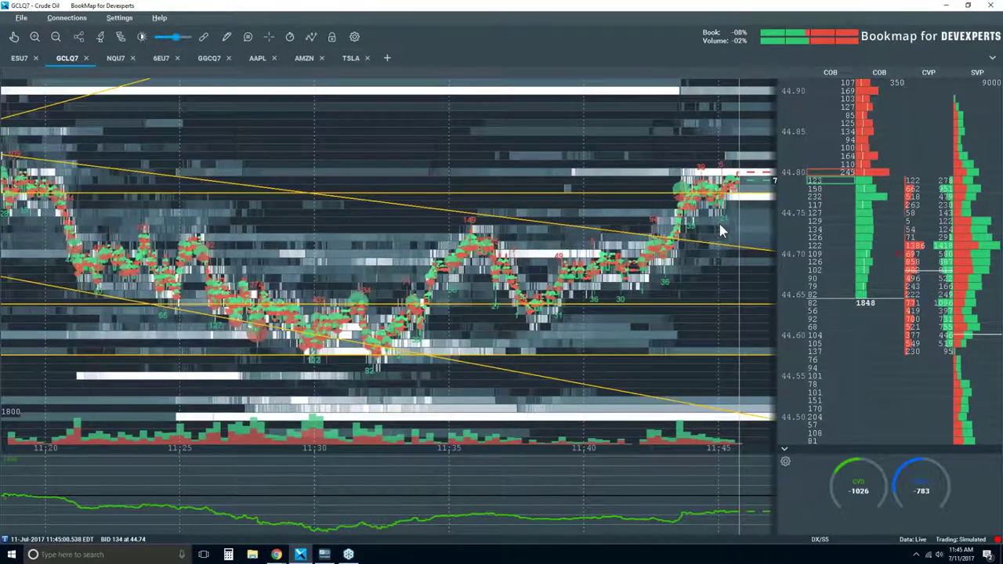
pyautogui.scroll(-2, 719, 224)
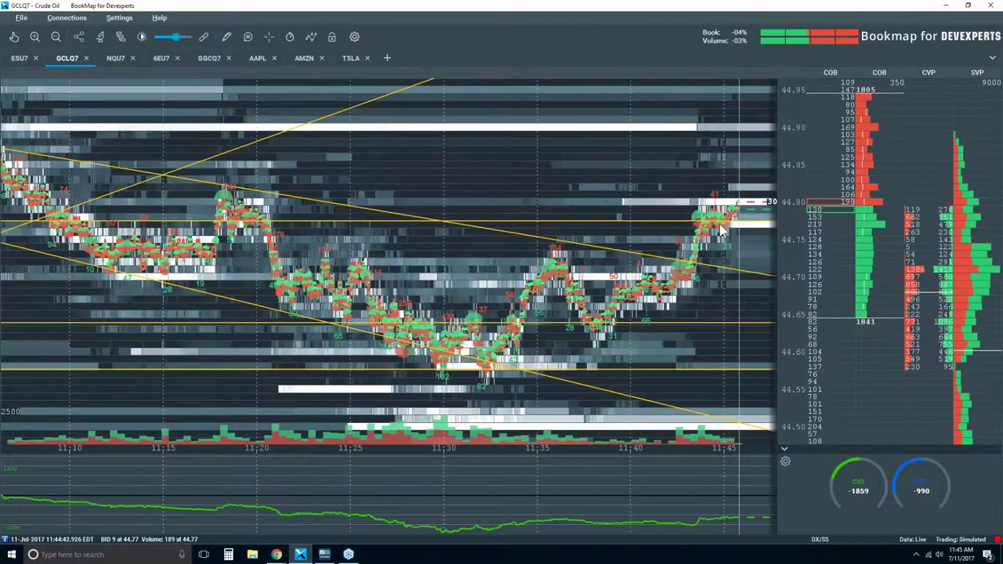
# - Examine the individual trades into the 44.80 asks from 11:45 to 11:46, following the climb from the 11:38 low
pyautogui.scroll(6, 729, 212)
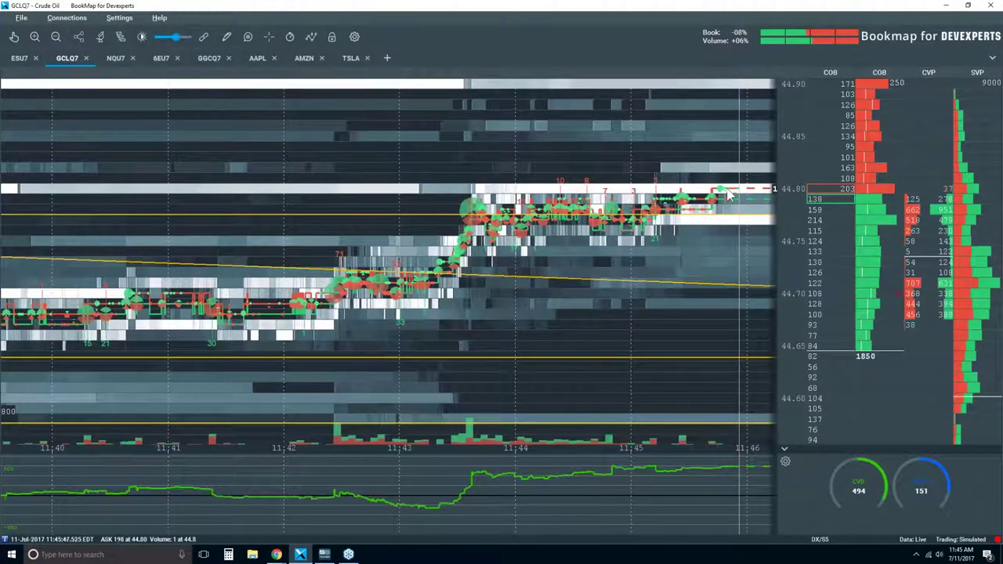
pyautogui.scroll(4, 727, 193)
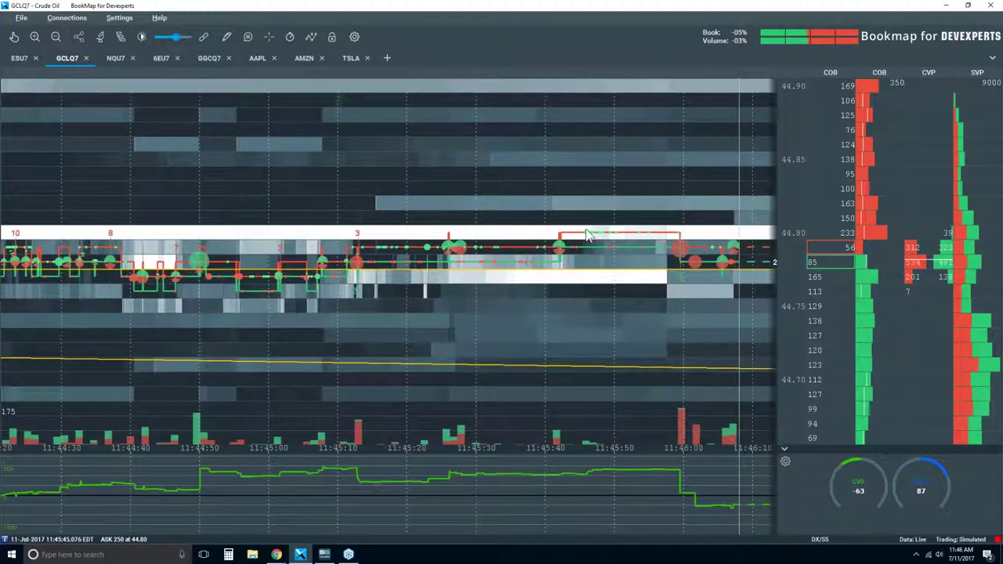
pyautogui.scroll(-1, 695, 247)
pyautogui.scroll(-4, 693, 248)
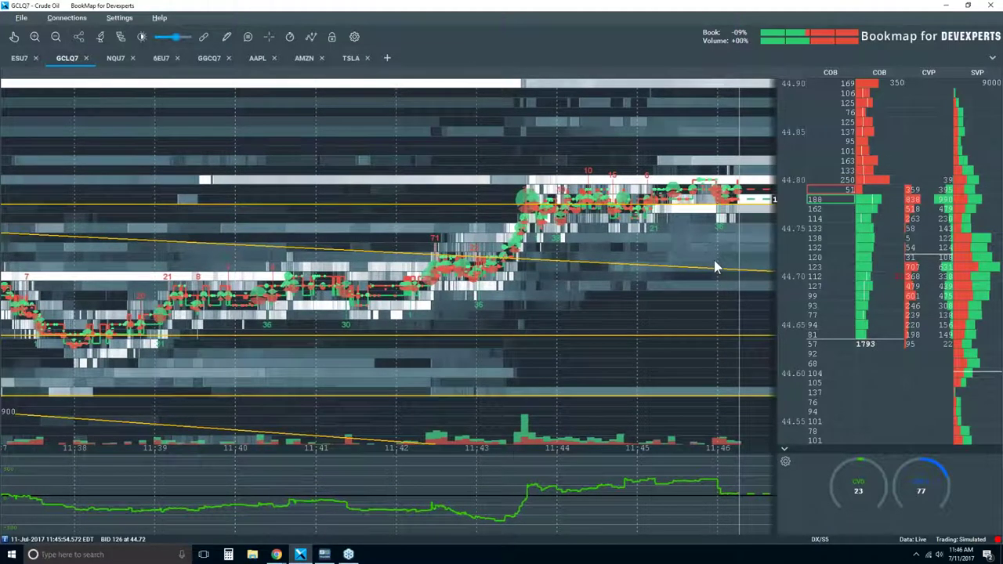
pyautogui.scroll(1, 741, 220)
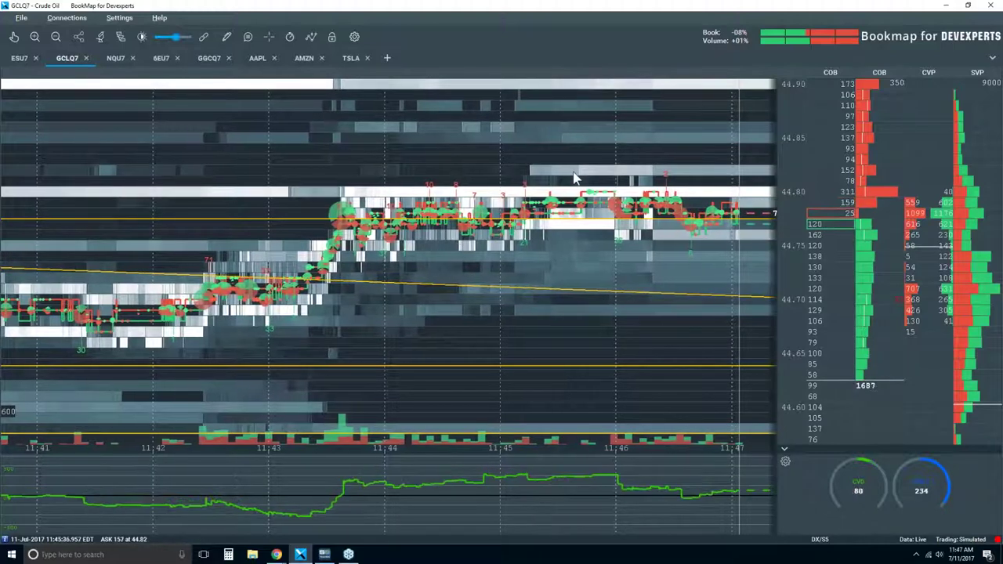
# - Compare the 11:44 to 11:47 crude oil trades beneath the 44.80 asks with the swings since 11:25
pyautogui.scroll(-2, 600, 181)
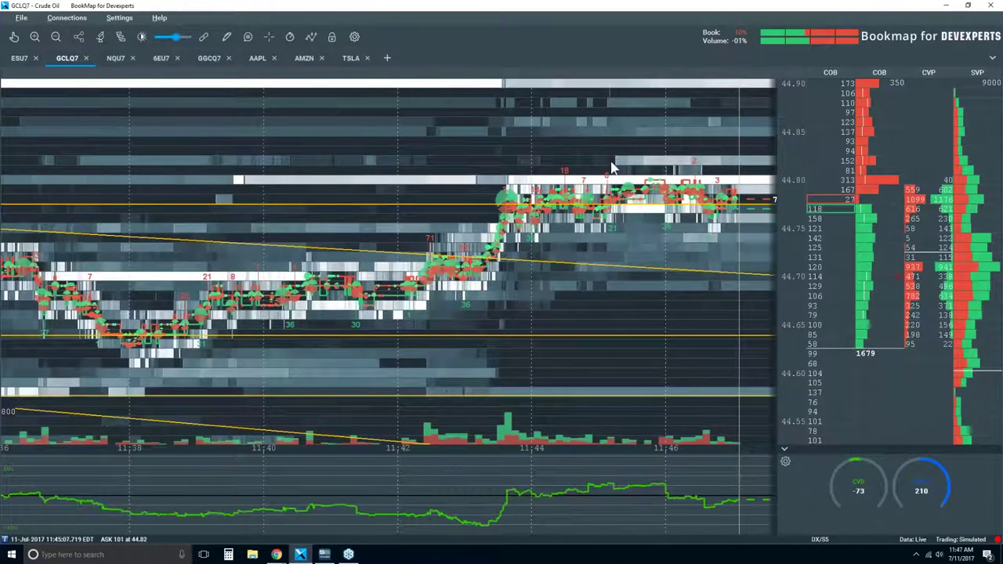
pyautogui.scroll(-3, 641, 157)
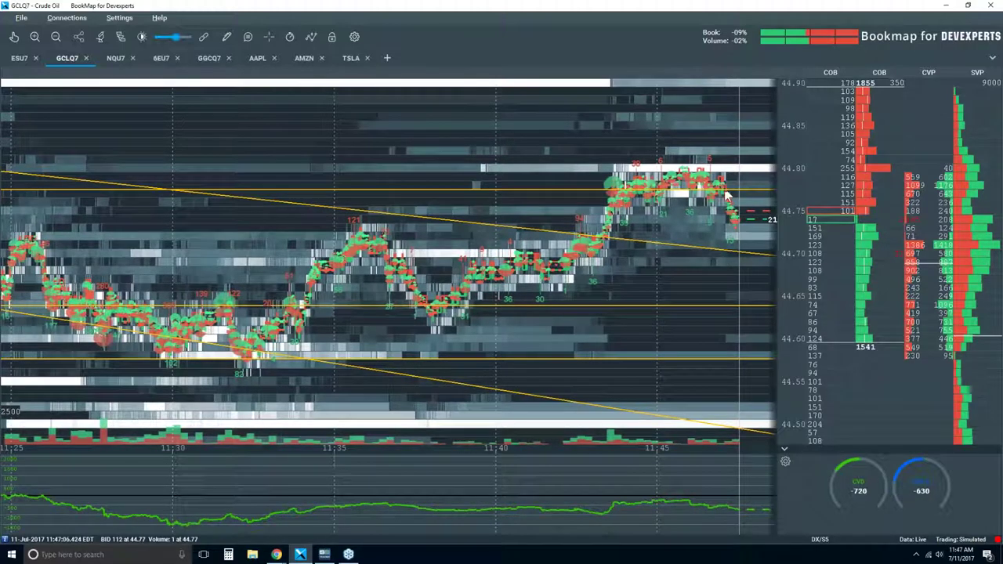
pyautogui.scroll(3, 701, 164)
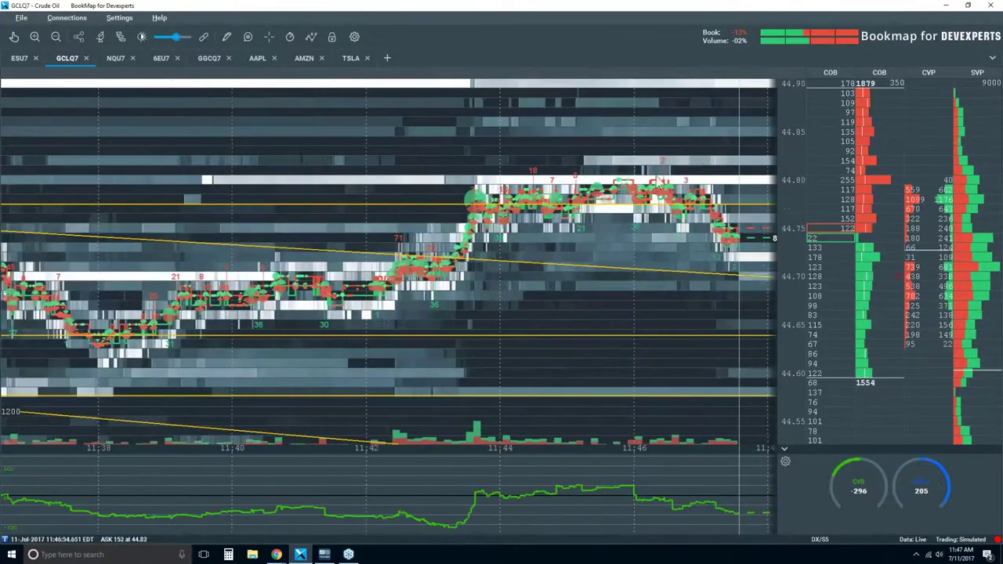
pyautogui.scroll(2, 674, 191)
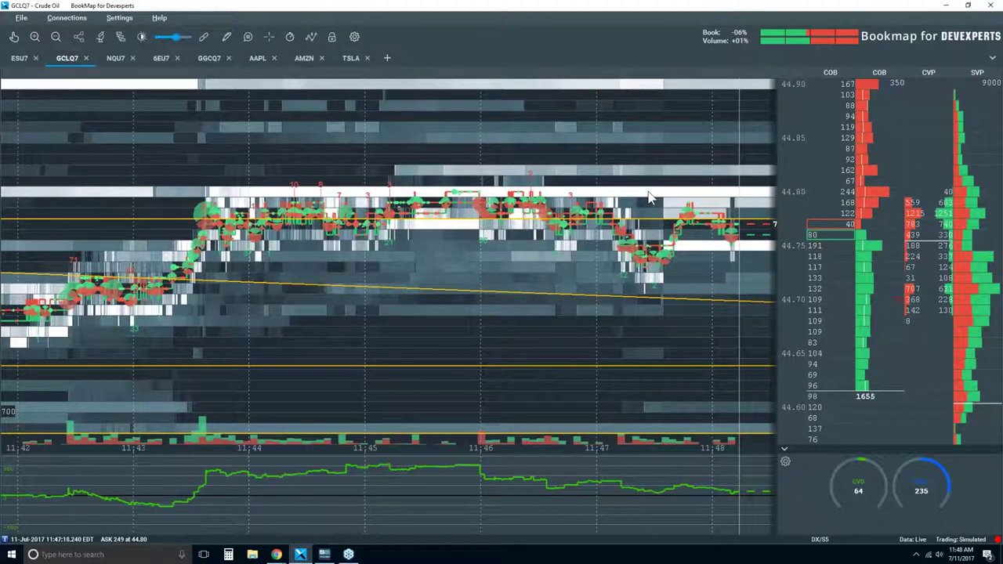
# - Review the crude oil pullback and rebound below 44.80 against the drawn trend lines and the session's swings since 10:00
pyautogui.scroll(-3, 649, 196)
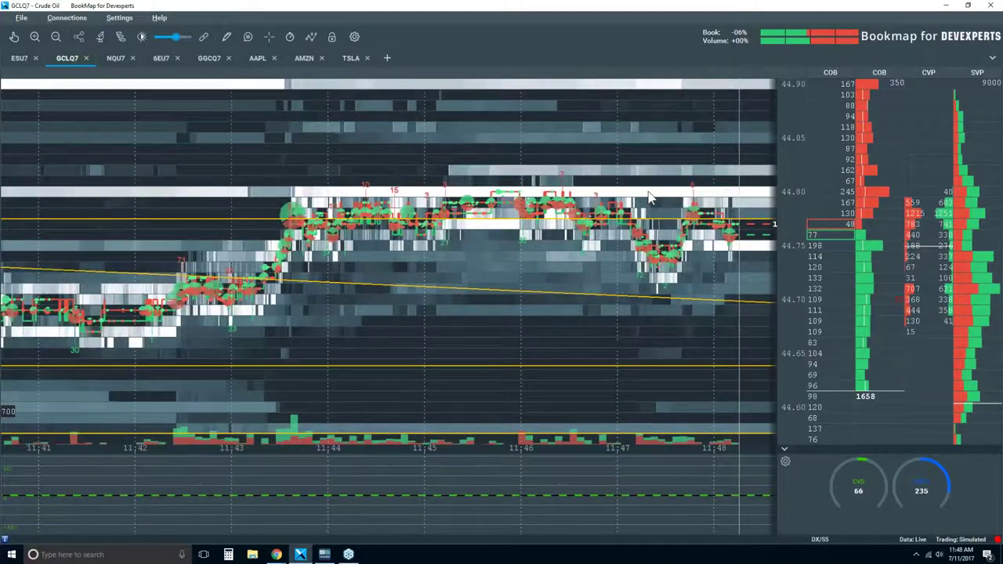
pyautogui.scroll(-5, 649, 198)
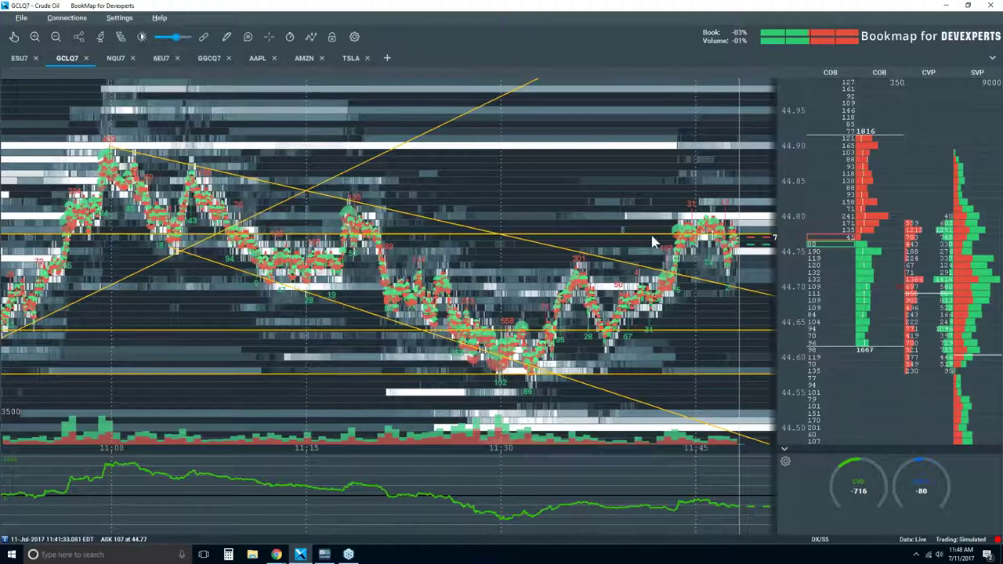
pyautogui.scroll(-4, 652, 241)
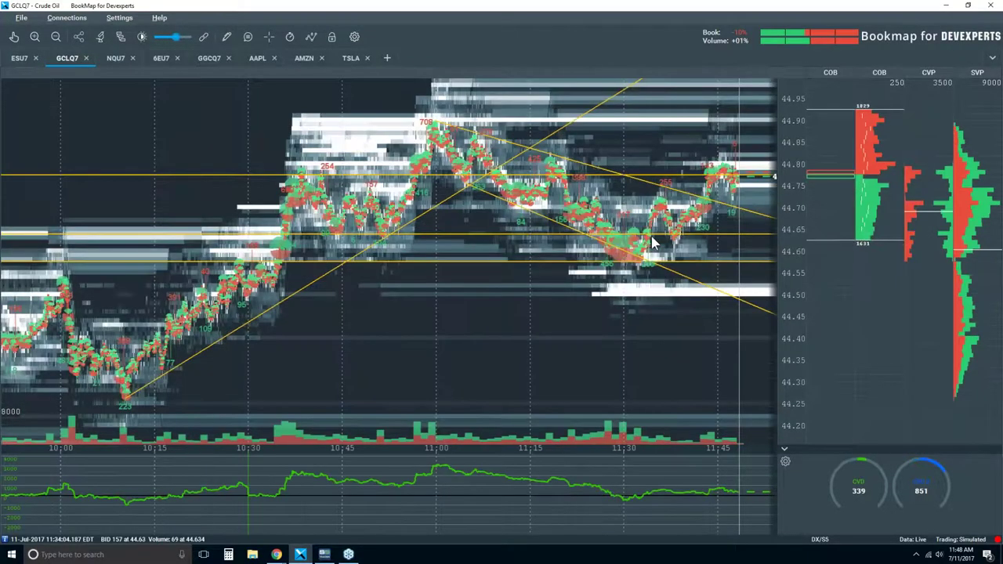
# - Bring up the AMZN chart and review its session since 09:45, including the 11:25 sell-off and resting liquidity
pyautogui.click(303, 60)
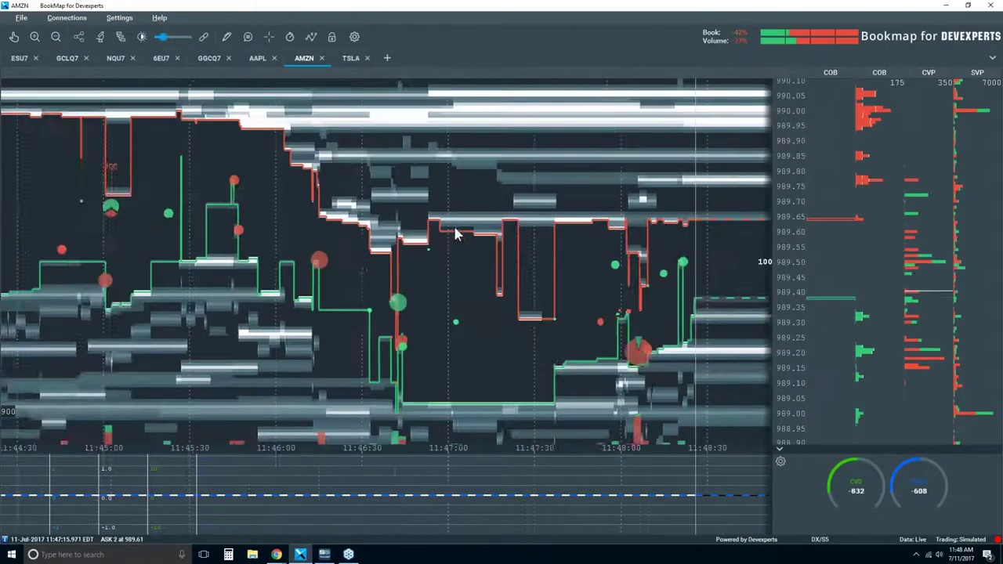
pyautogui.scroll(-3, 458, 233)
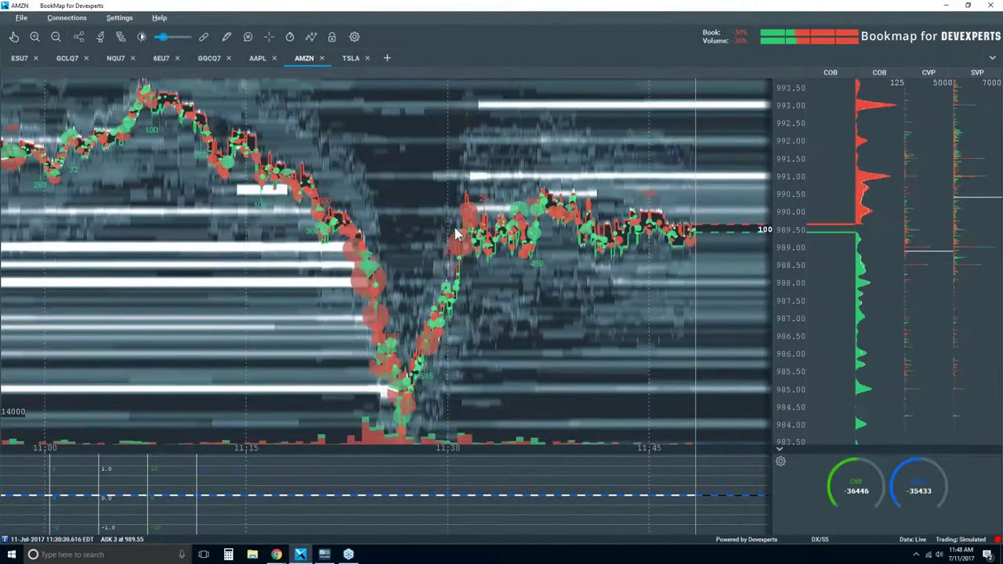
pyautogui.scroll(-3, 458, 234)
pyautogui.scroll(-2, 458, 233)
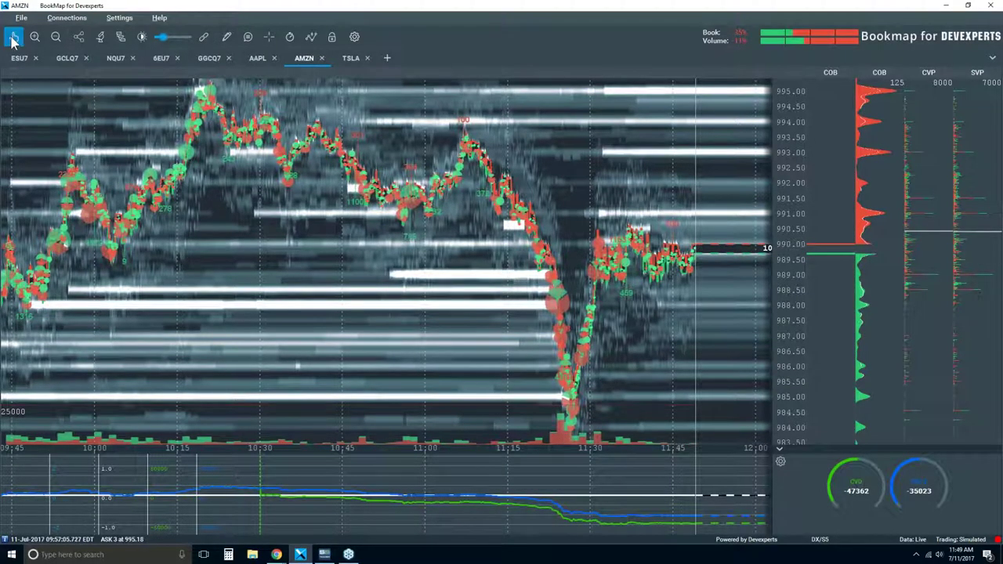
# - Examine the individual AMZN trades around the 11:26 low between 984 and 985
pyautogui.scroll(5, 563, 378)
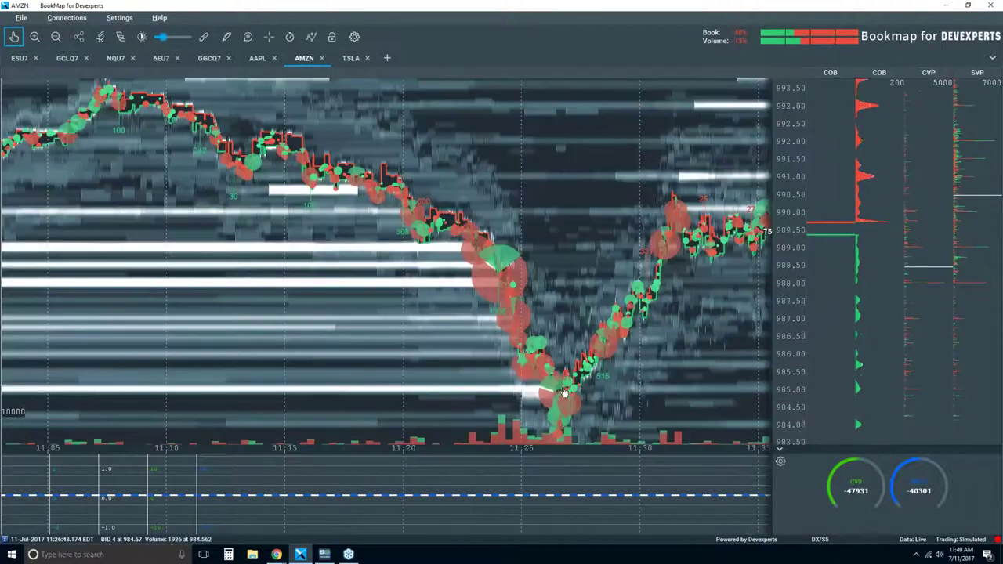
pyautogui.scroll(5, 563, 379)
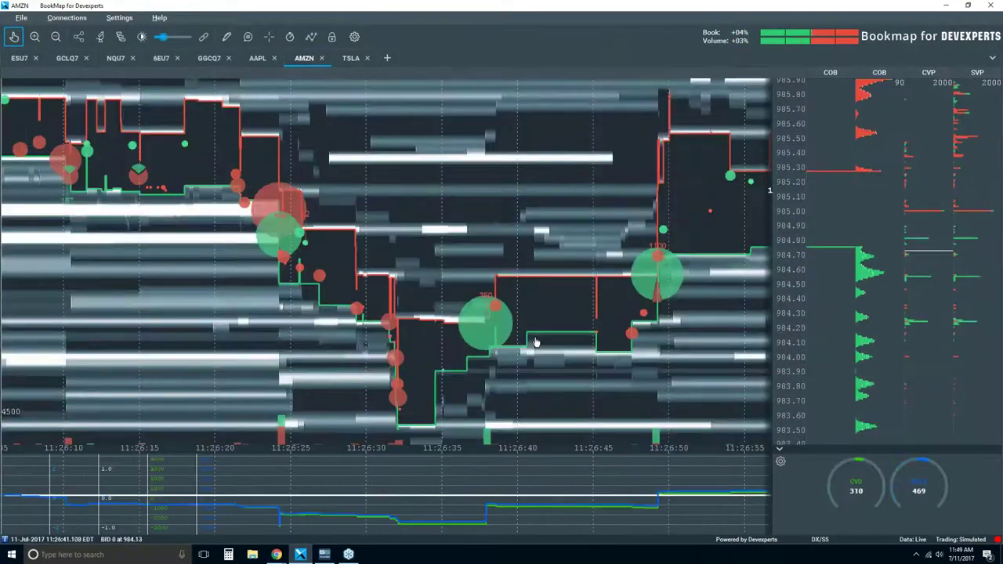
pyautogui.scroll(-4, 507, 326)
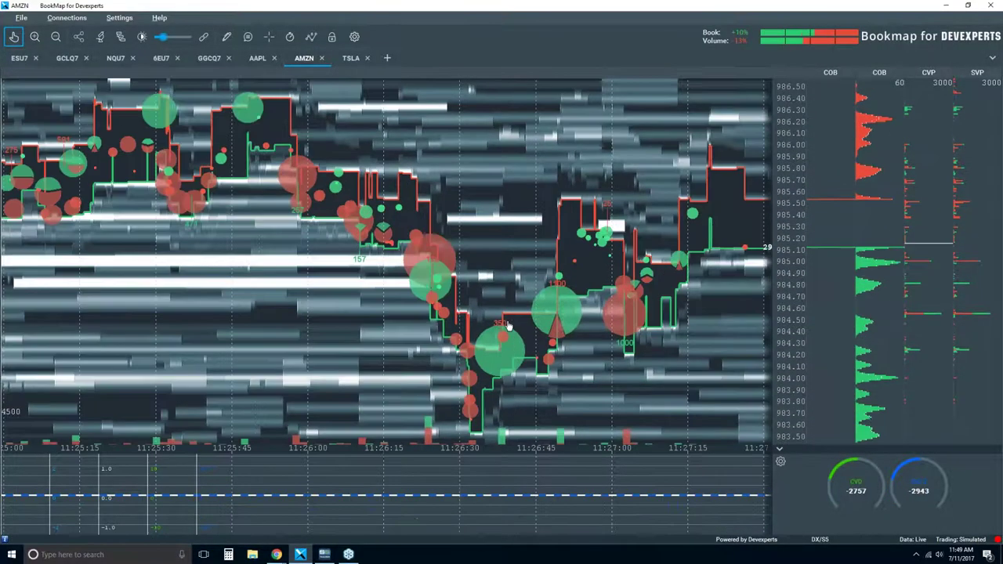
pyautogui.scroll(-2, 469, 367)
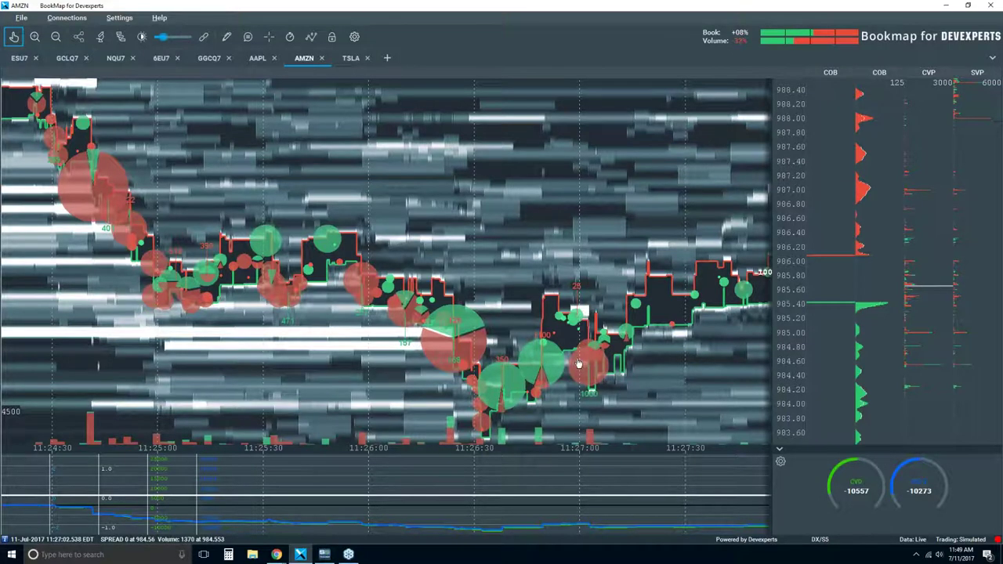
# - Inspect the large AMZN trades near 984.60 at 11:27 and relate them to the drop since 11:23
pyautogui.scroll(2, 533, 363)
pyautogui.scroll(1, 525, 358)
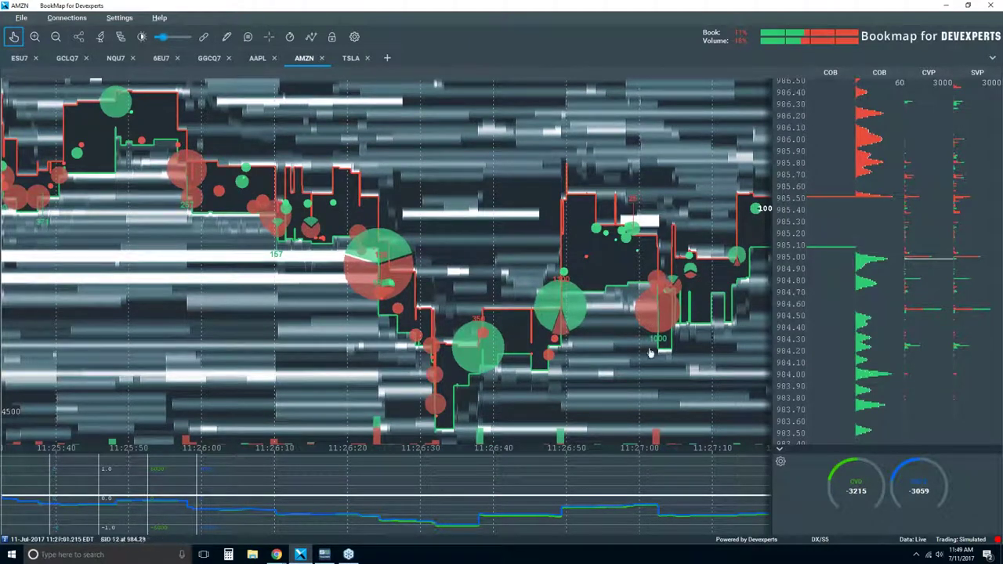
pyautogui.scroll(-4, 659, 365)
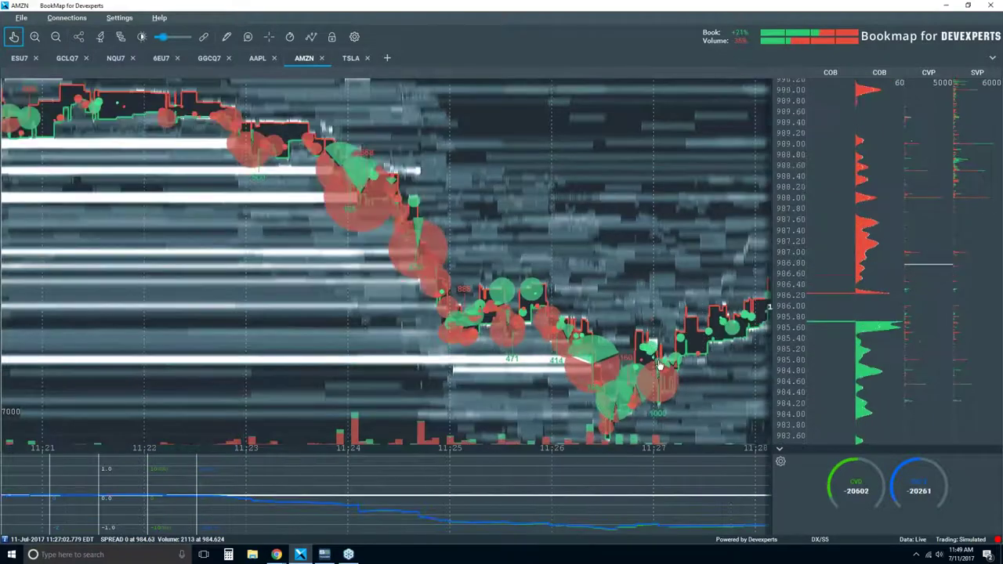
# - Follow the AMZN recovery from the 11:27 low to 11:31 and compare it with the whole morning's swings
pyautogui.moveTo(659, 364); pyautogui.dragTo(515, 389)
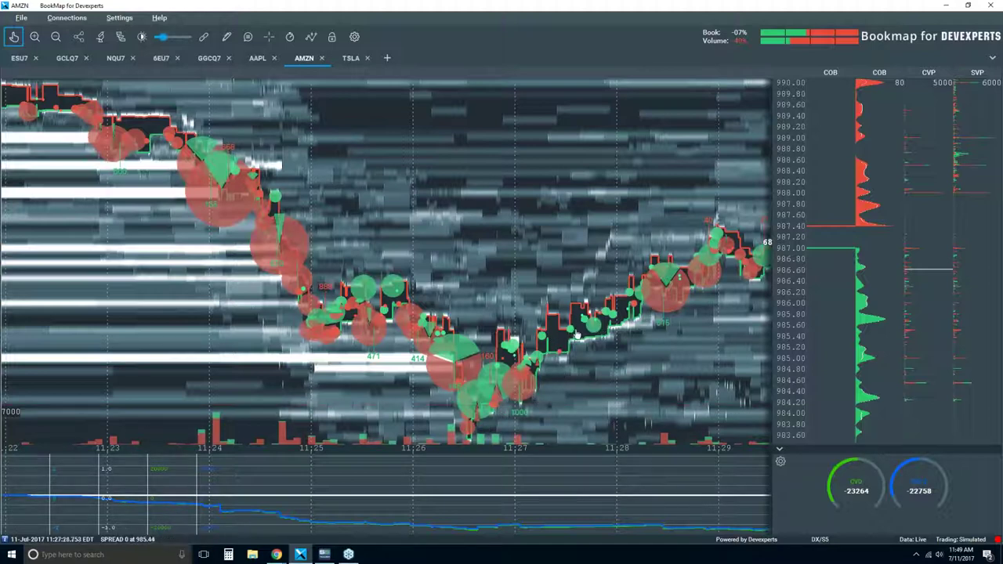
pyautogui.scroll(-2, 643, 335)
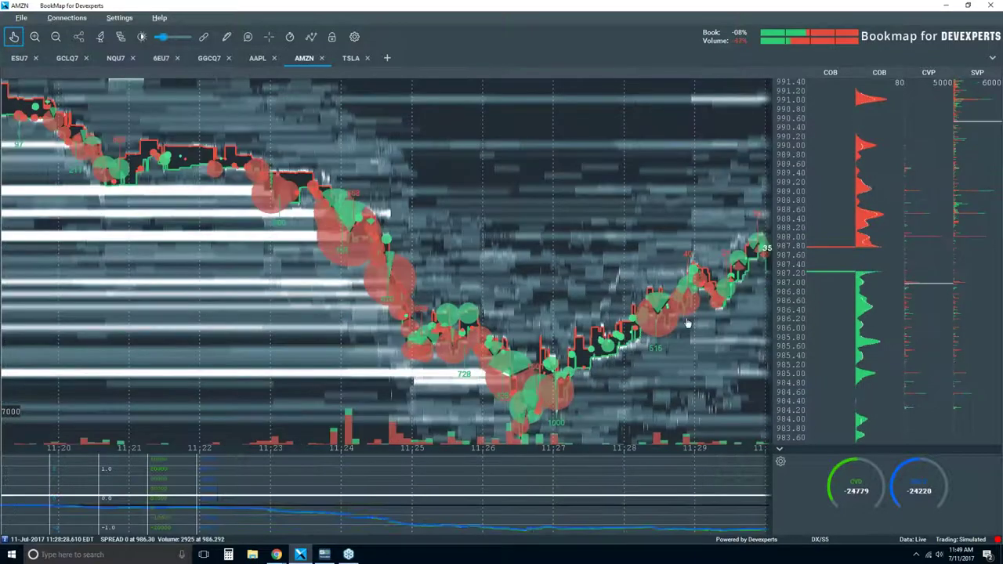
pyautogui.moveTo(658, 337); pyautogui.dragTo(573, 411)
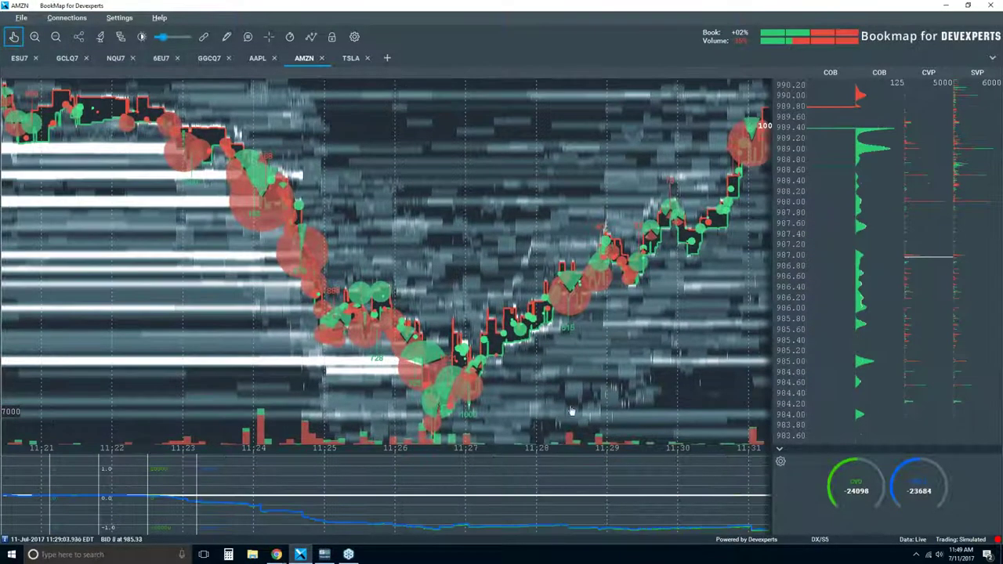
pyautogui.scroll(-2, 616, 312)
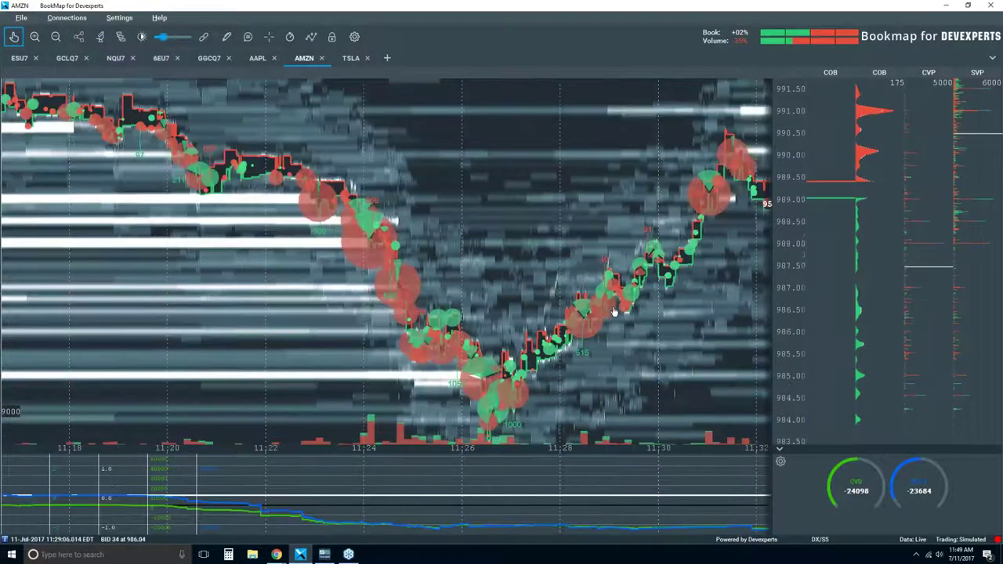
pyautogui.scroll(-4, 613, 312)
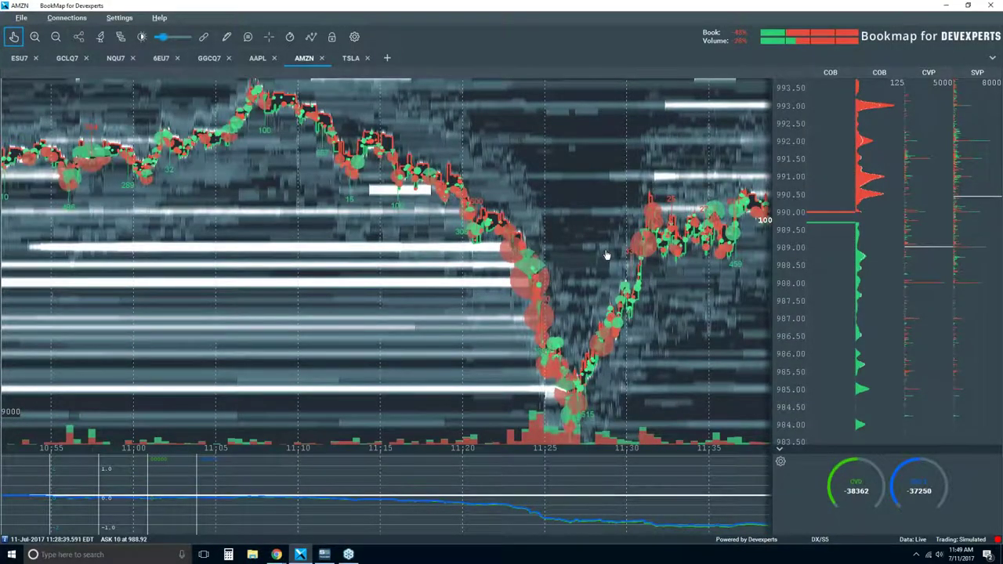
pyautogui.scroll(-2, 606, 256)
pyautogui.scroll(-3, 606, 256)
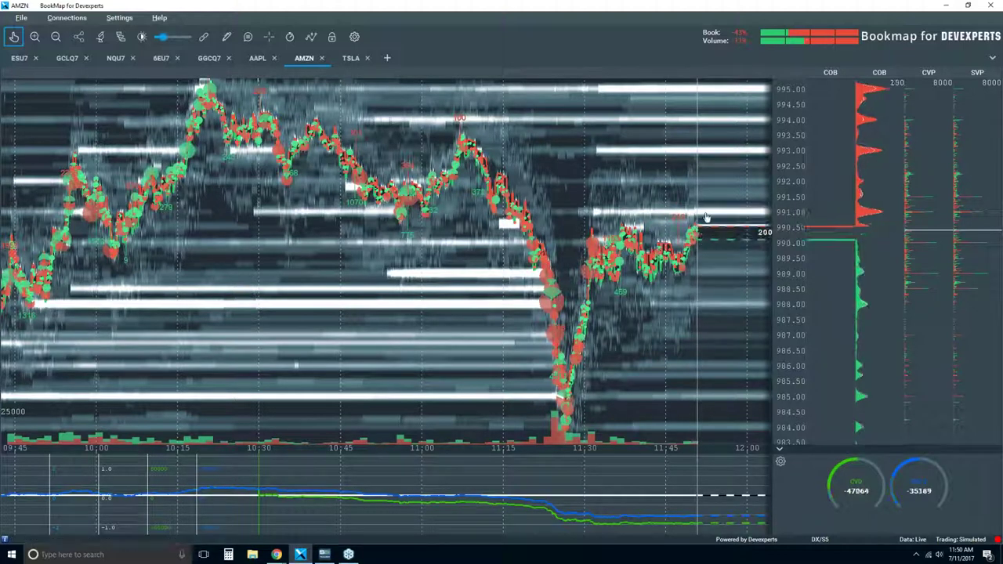
# - Examine the AMZN trades and liquidity near 990 from 11:41 to 11:51, including their place in the rebound and earlier swings
pyautogui.scroll(5, 664, 202)
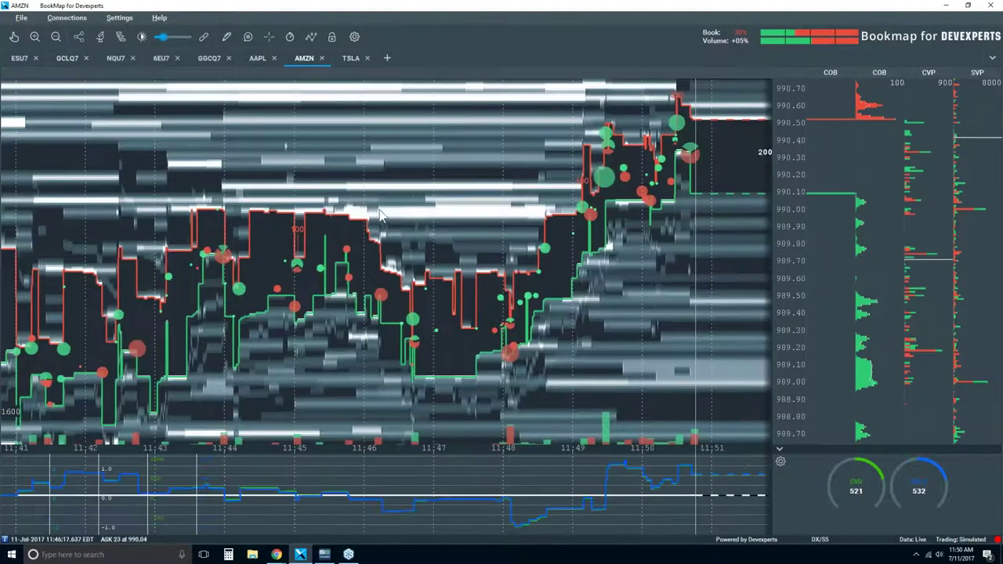
pyautogui.scroll(-4, 565, 219)
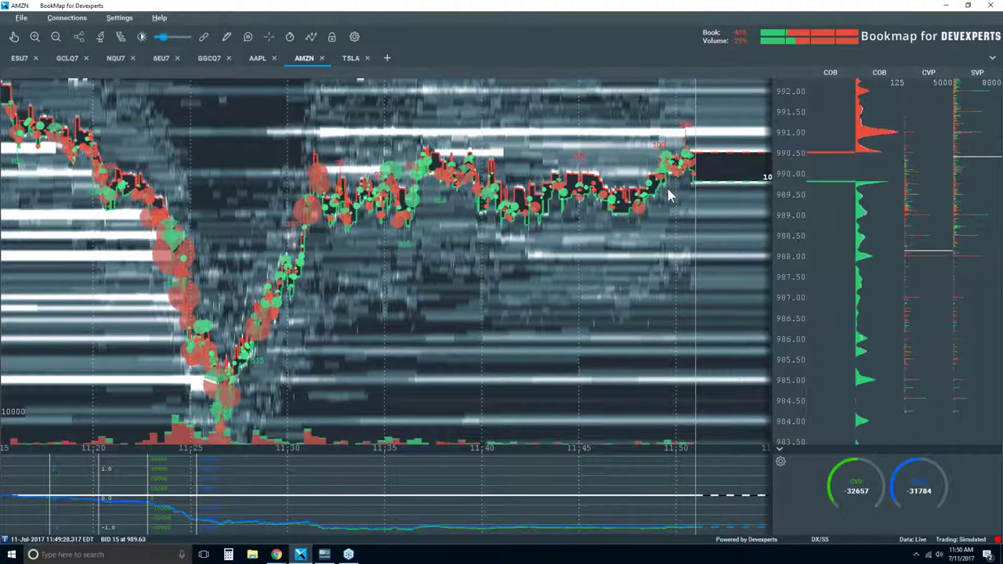
pyautogui.scroll(-2, 669, 190)
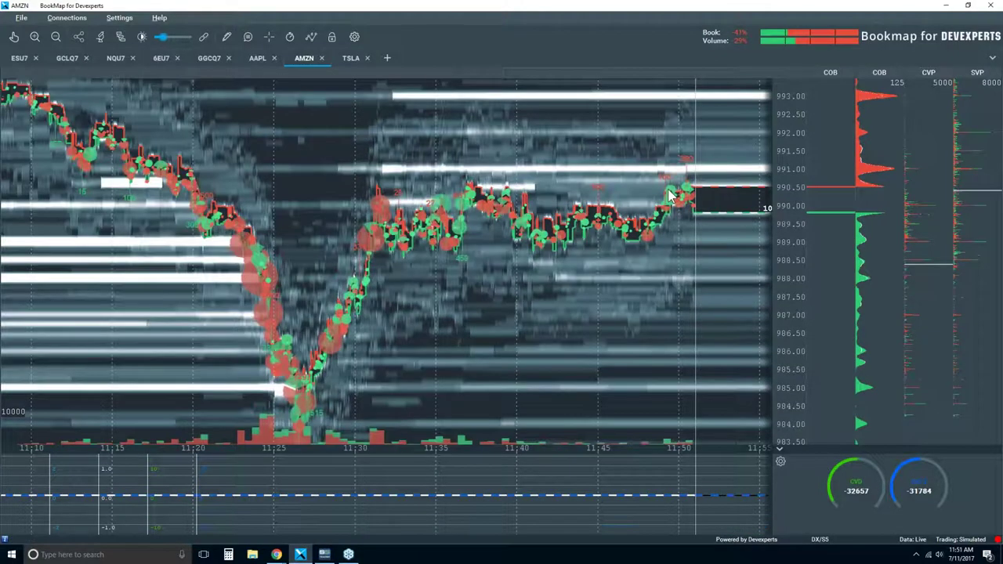
pyautogui.scroll(-2, 669, 194)
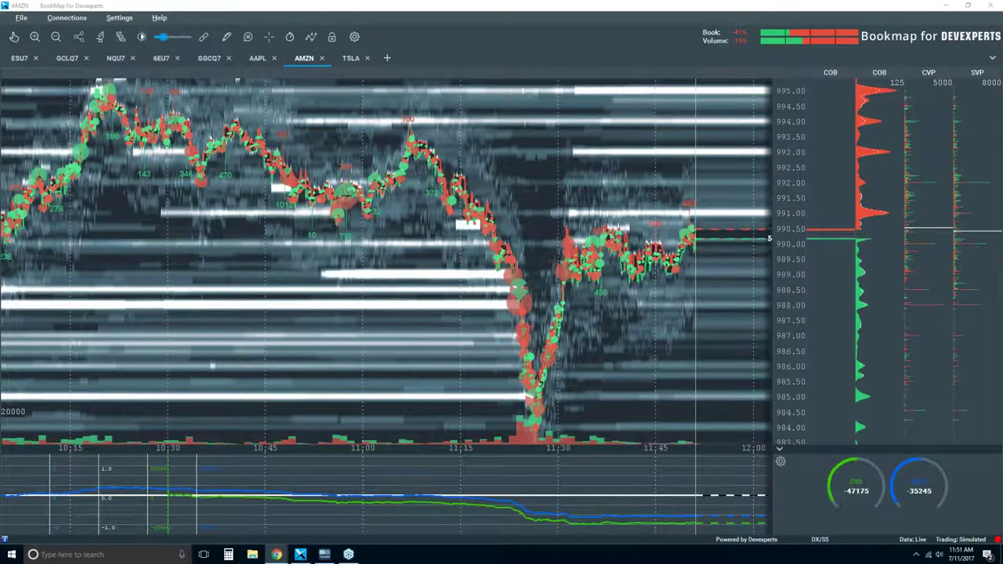
# - Switch to Chrome and view the Day Trading Expo presentation schedule and the Bookmap Education Course playlist on YouTube
pyautogui.hotkey('alt', 'Tab')
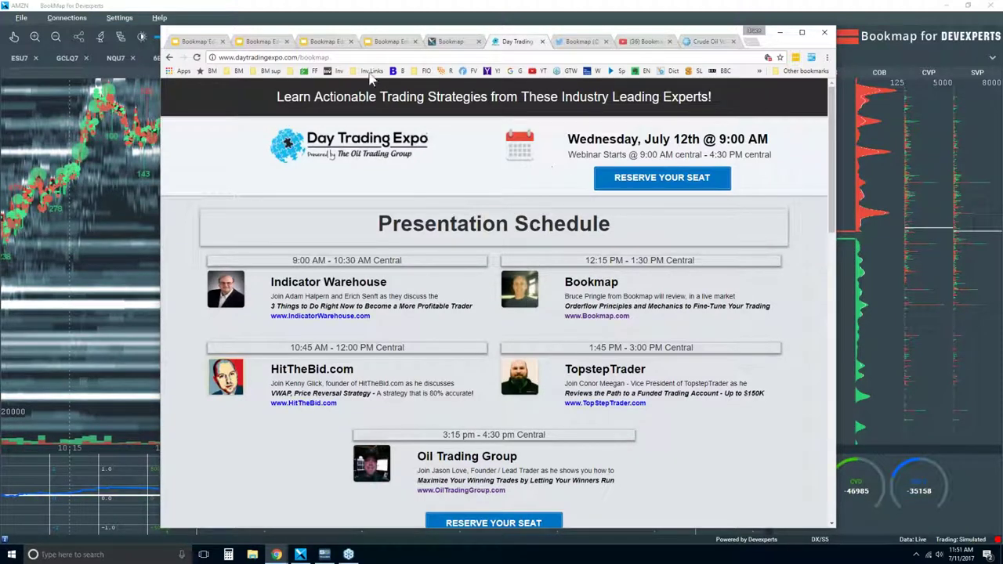
pyautogui.click(314, 57)
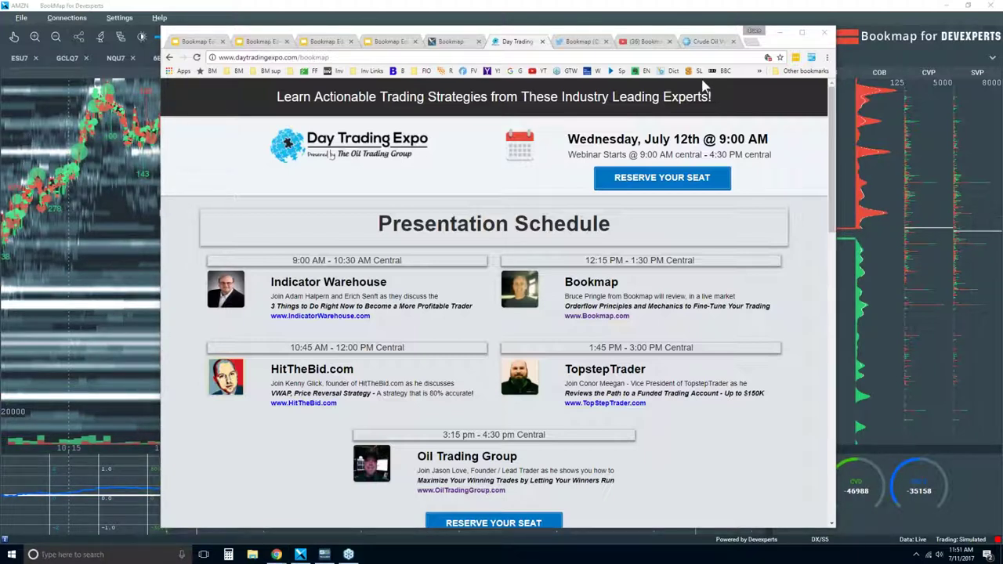
pyautogui.click(644, 41)
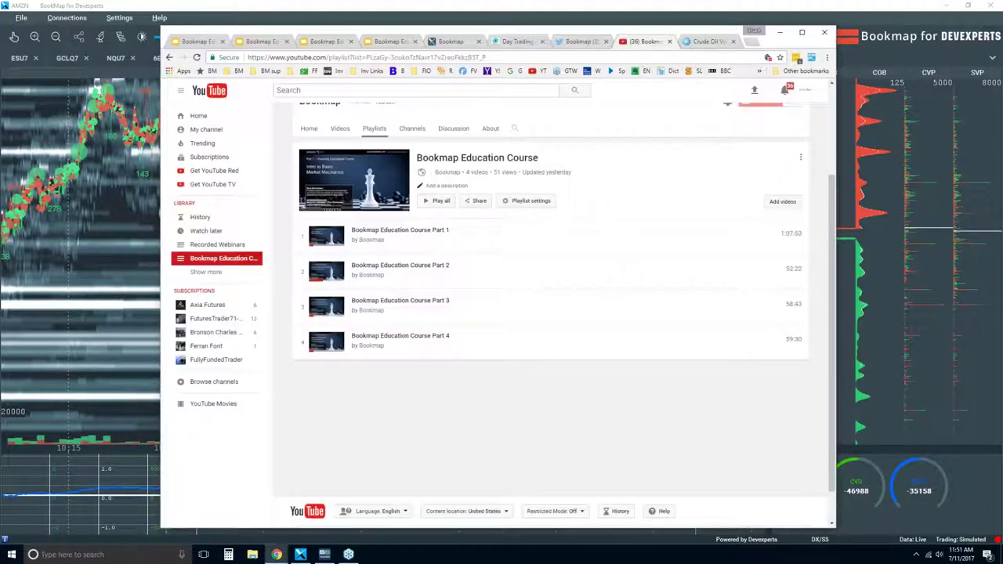
pyautogui.scroll(2, 517, 220)
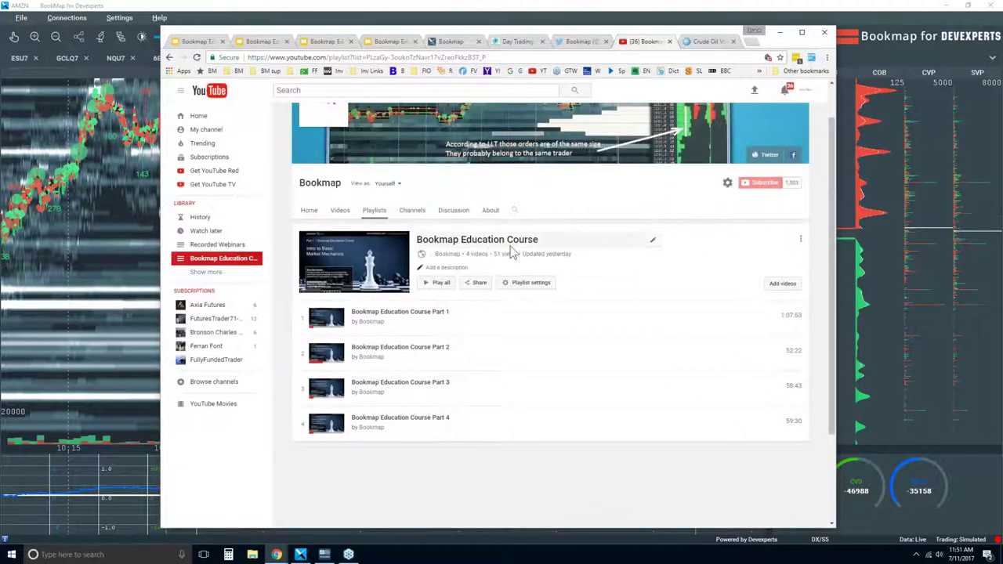
# - Open the Recorded Webinars playlist from the Bookmap channel's playlists and look through its videos
pyautogui.click(374, 210)
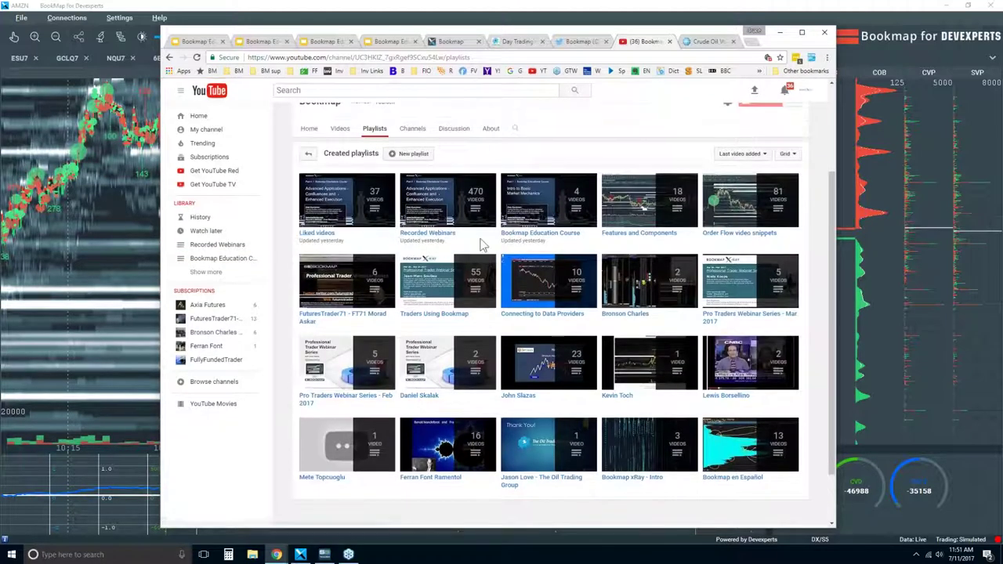
pyautogui.click(438, 235)
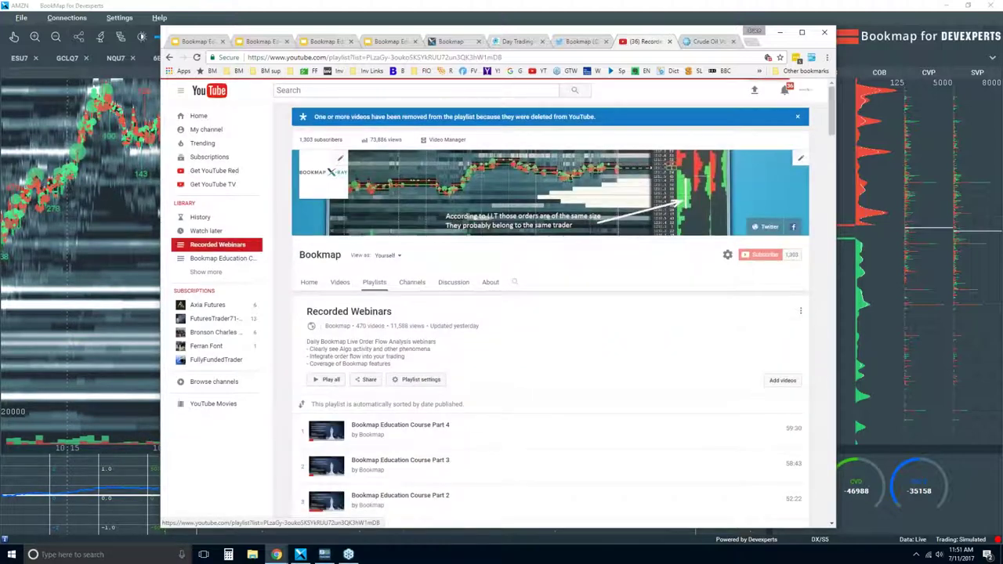
pyautogui.scroll(-2, 459, 287)
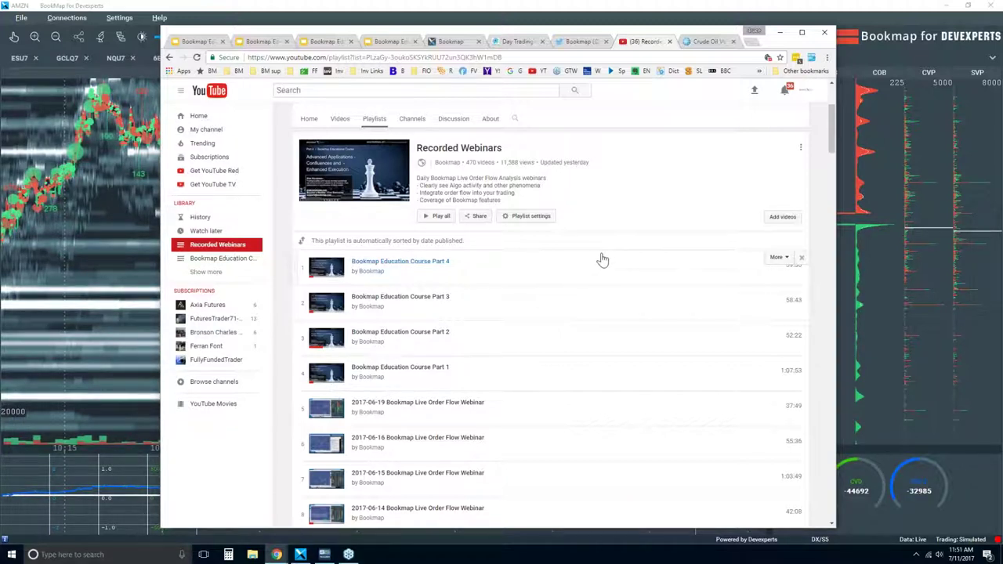
pyautogui.scroll(-3, 602, 259)
pyautogui.scroll(5, 601, 259)
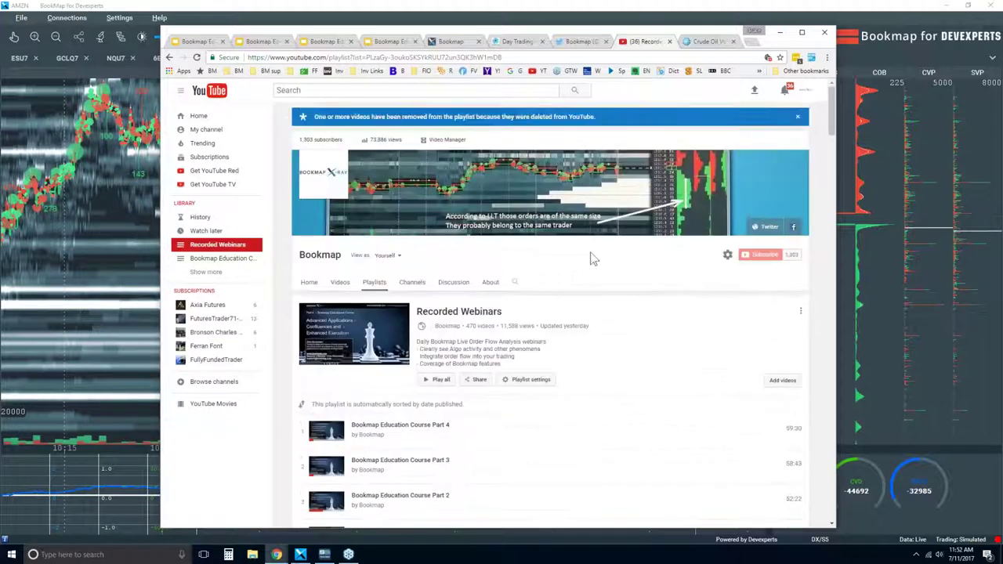
# - Move the browser window aside and return to Bookmap to review the AMZN climb above 991 within the session since 09:45
pyautogui.moveTo(475, 39); pyautogui.dragTo(616, 32)
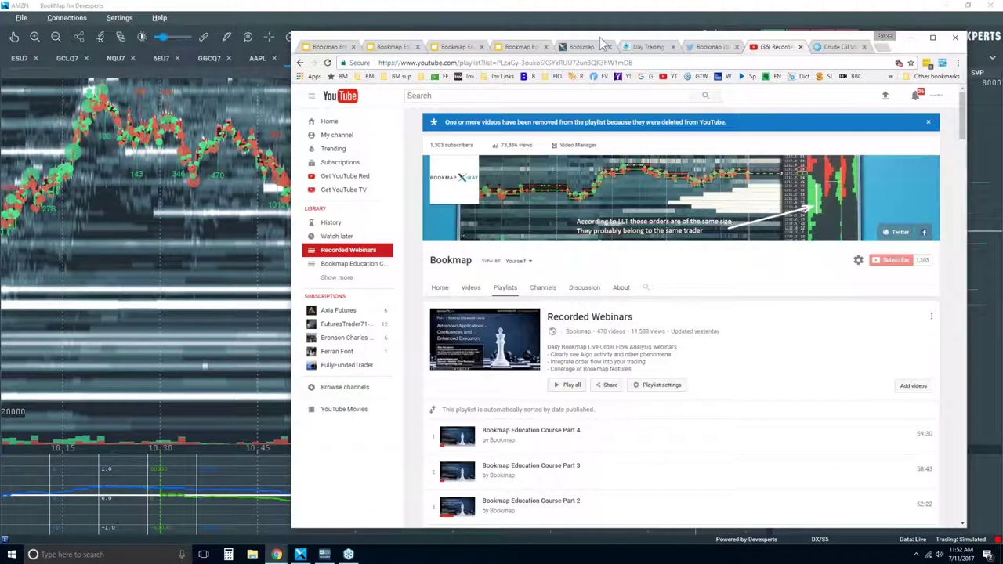
pyautogui.hotkey('alt', 'Tab')
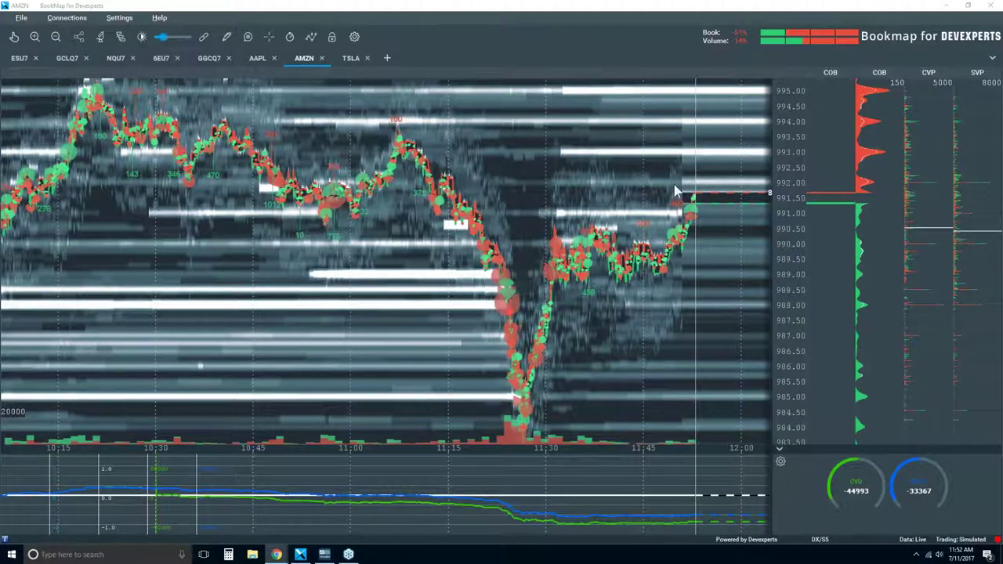
pyautogui.scroll(-2, 675, 187)
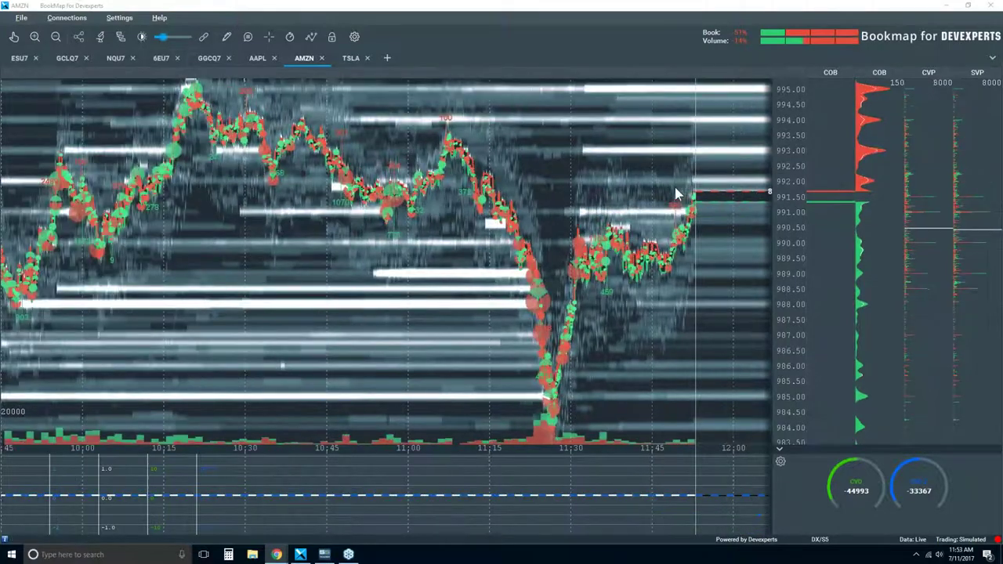